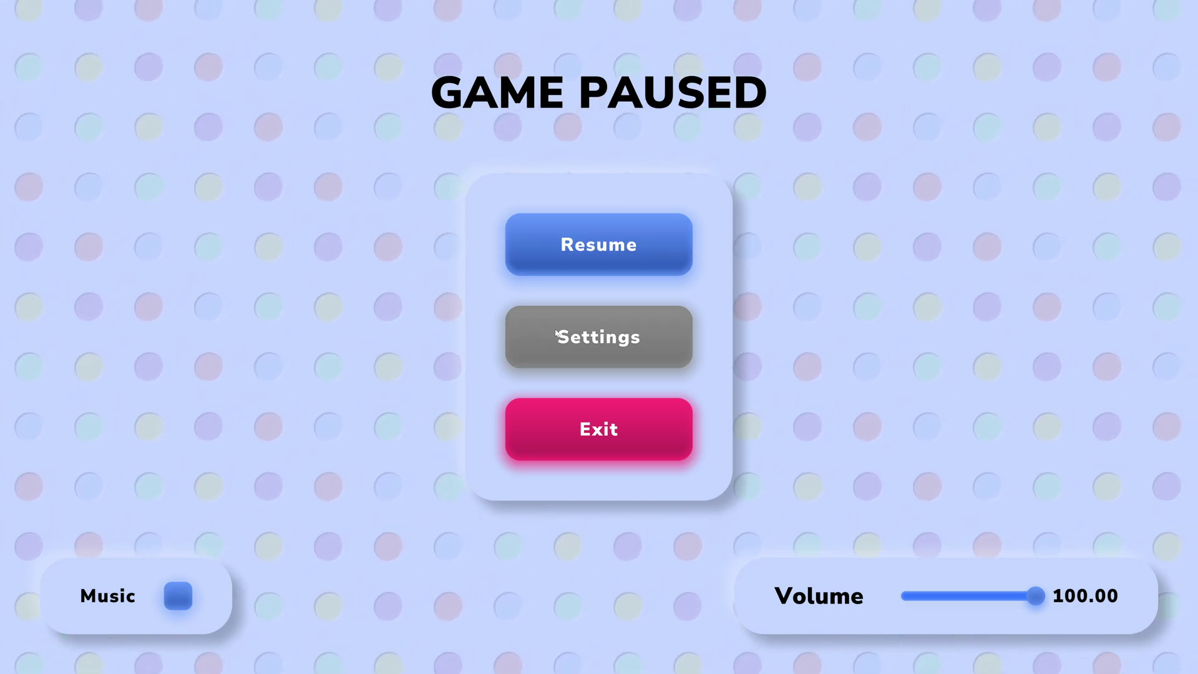
Try out the finished pause menu by enabling music, choosing Hip Hop and lowering the volume.
click(178, 596)
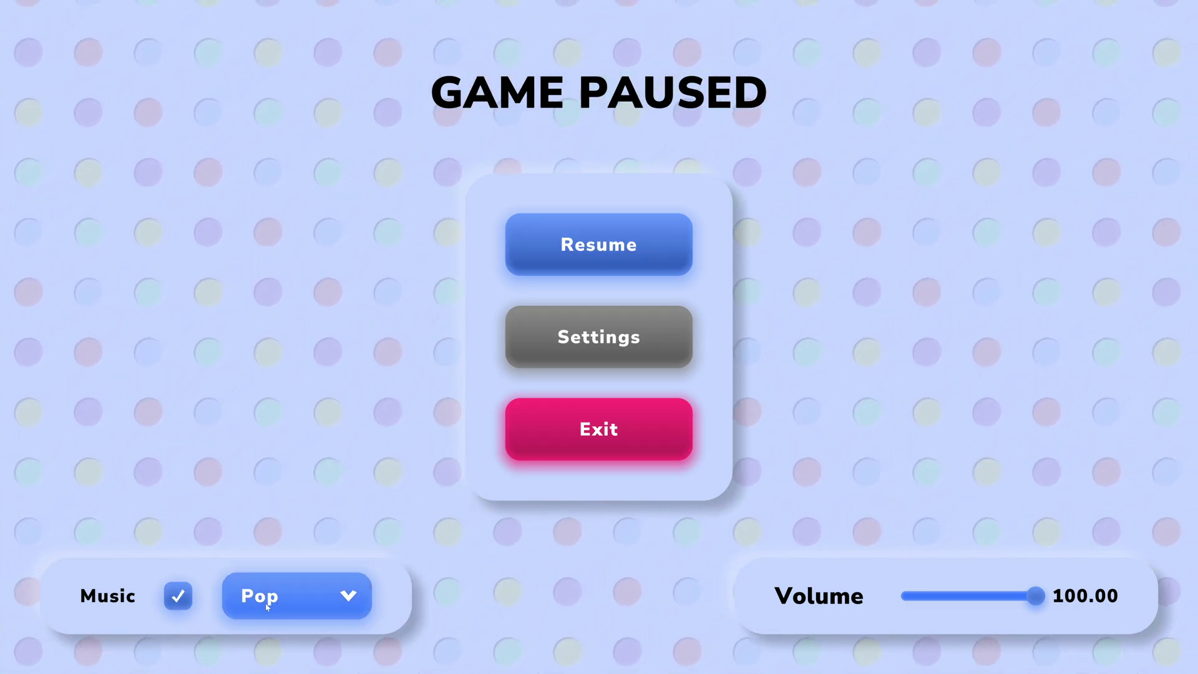
click(293, 596)
click(299, 493)
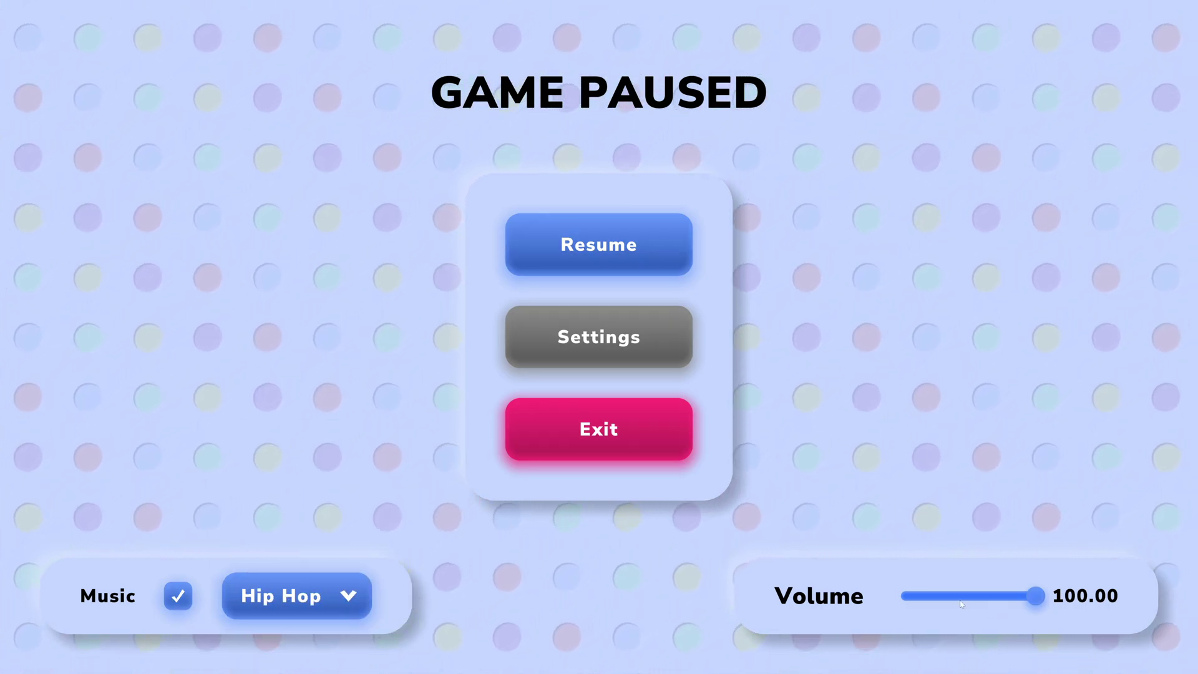
drag(1035, 595, 973, 600)
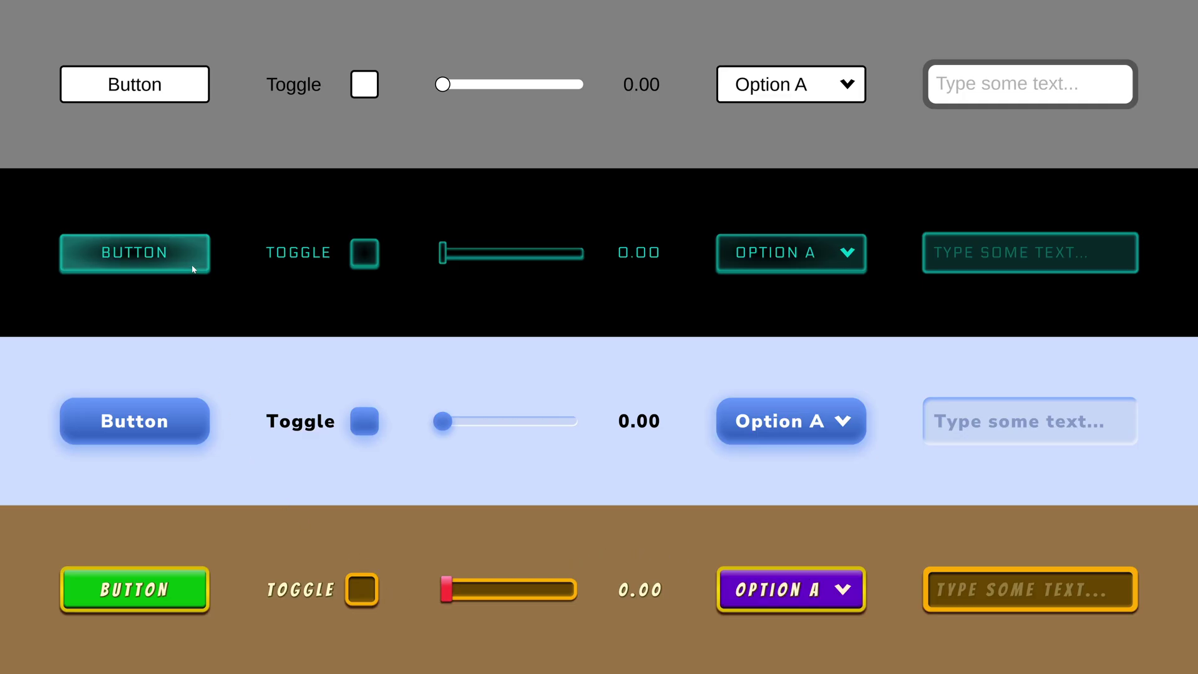
Test the sci-fi toggle and its slider at 35.56, plus the toon toggle and dropdown with Option C.
click(365, 253)
drag(443, 253, 493, 253)
click(362, 589)
click(792, 590)
click(789, 508)
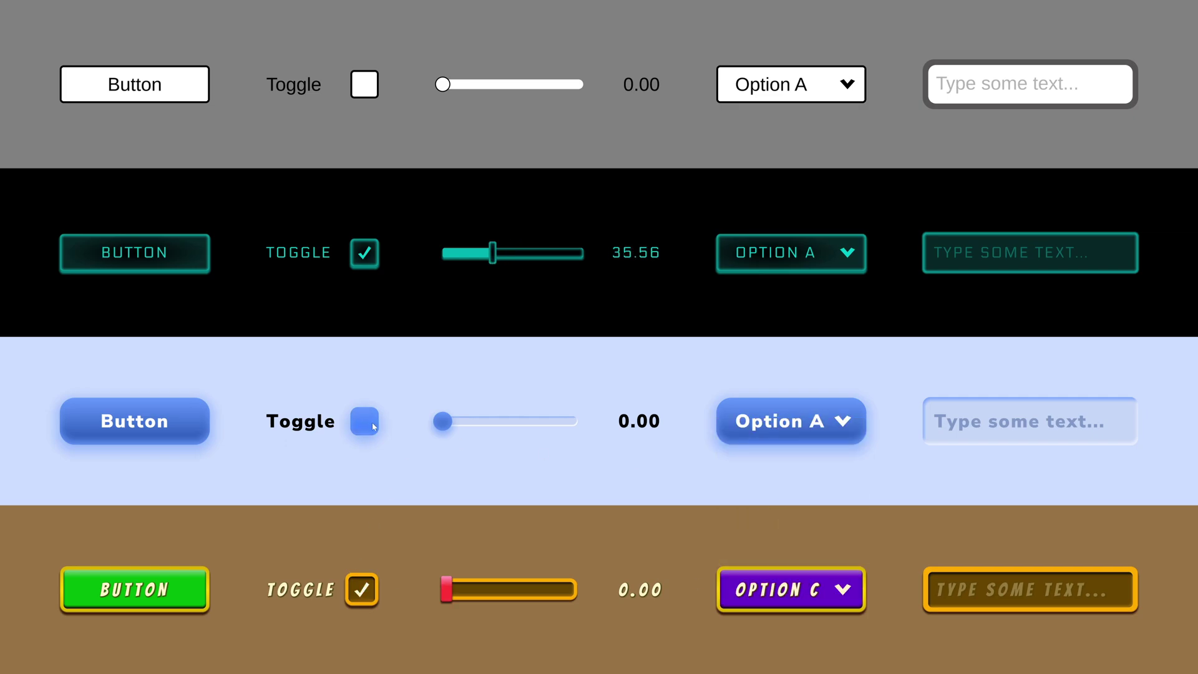
Test the modern-style toggle, slider and dropdown in the light blue row.
click(365, 422)
drag(443, 422, 503, 421)
click(792, 421)
click(758, 505)
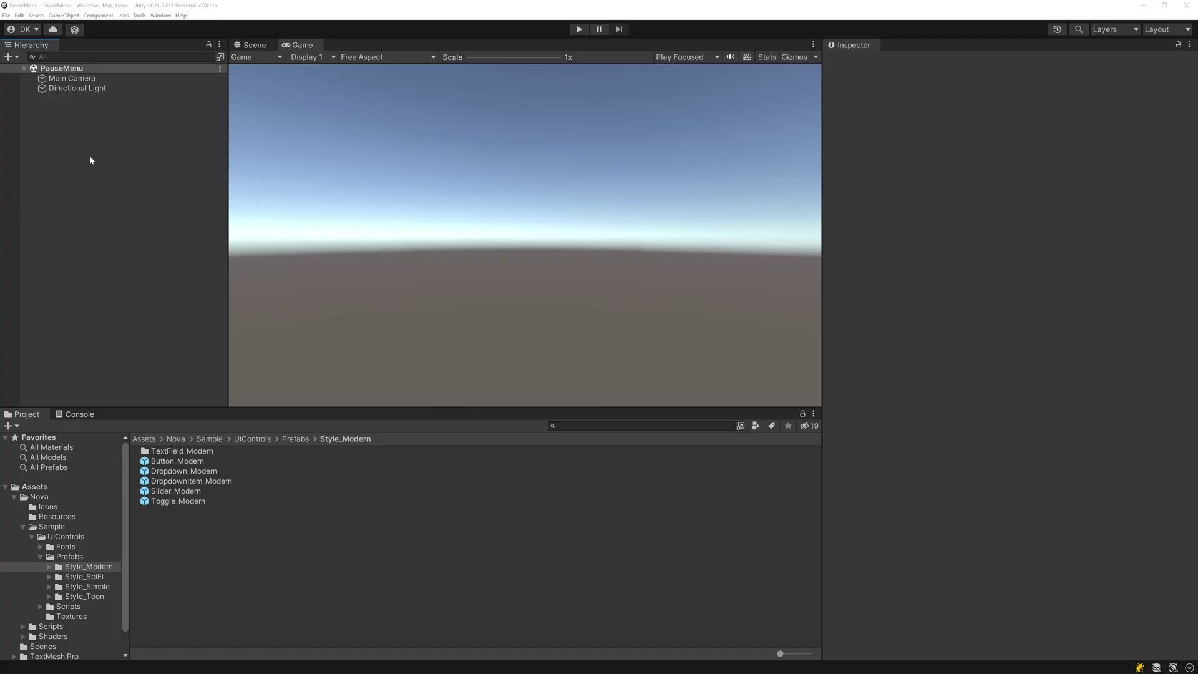
Create a Nova UIBlock 2D named PauseMenu in the scene.
right_click(89, 160)
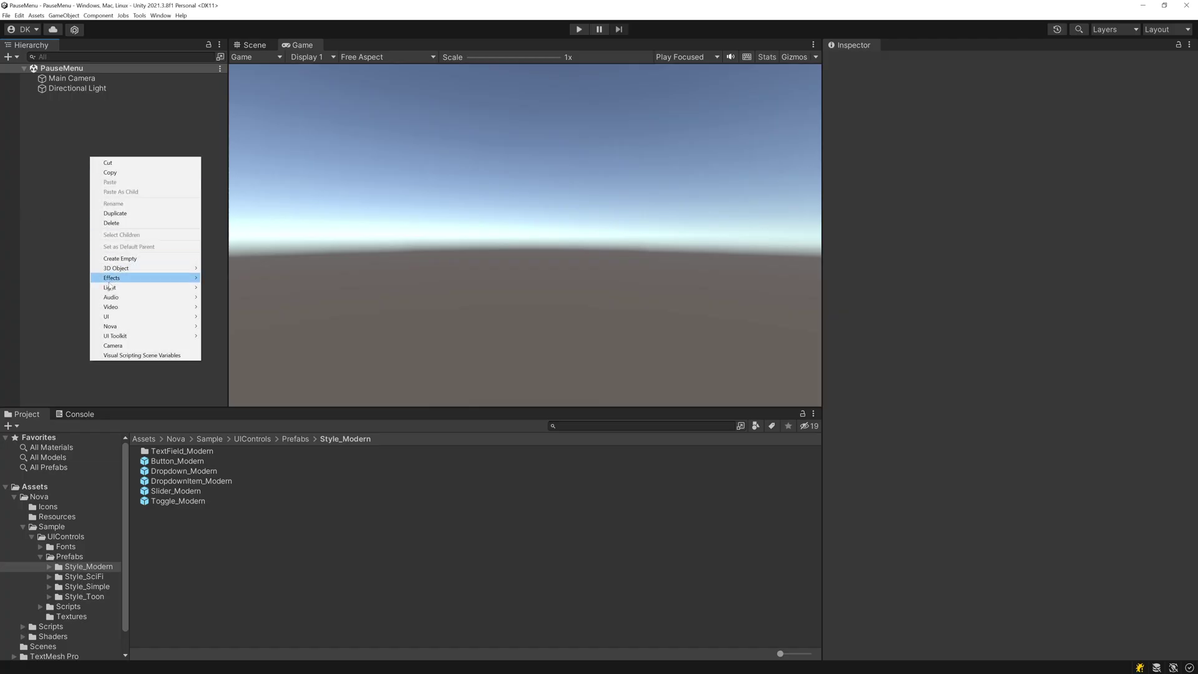
click(219, 328)
text(Pa)
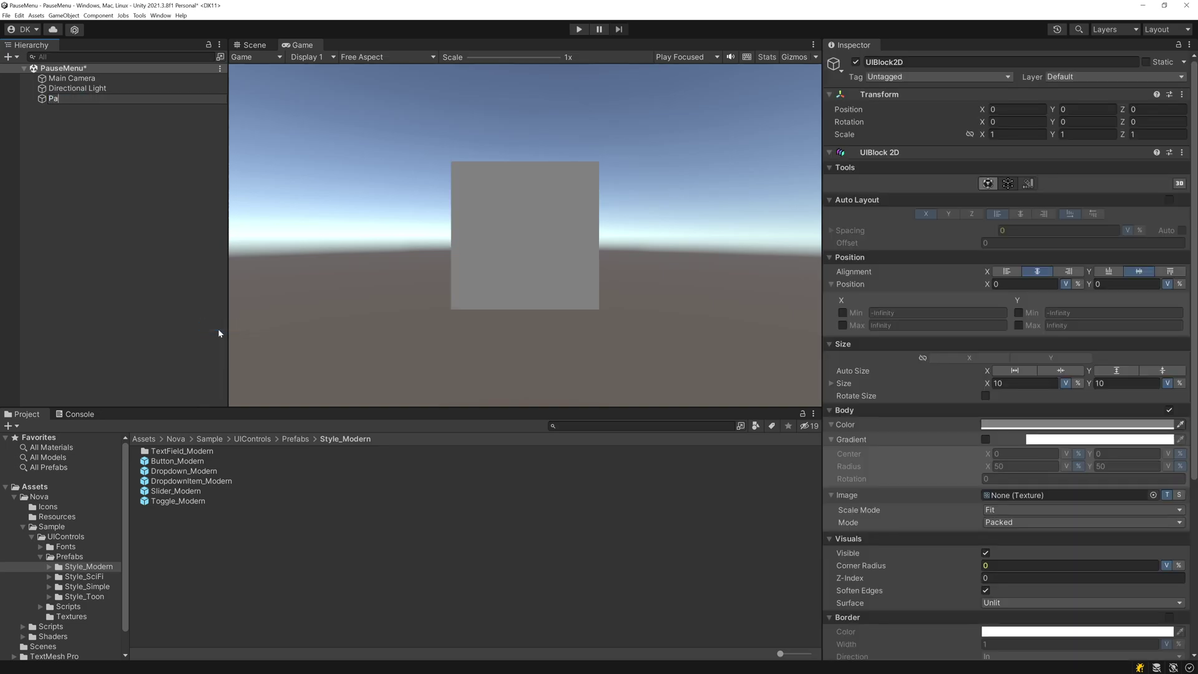
text(useMenu)
key(Return)
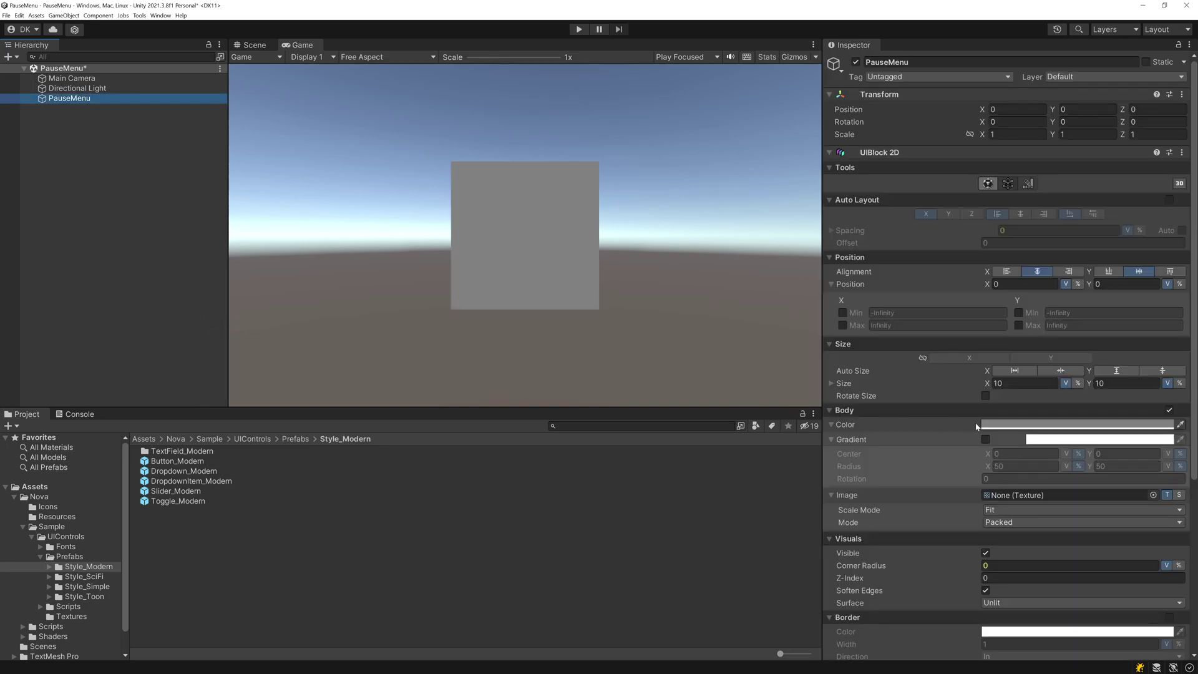
Set the PauseMenu block's body color to a light blue with hue 220.
click(983, 426)
drag(1044, 521, 1028, 511)
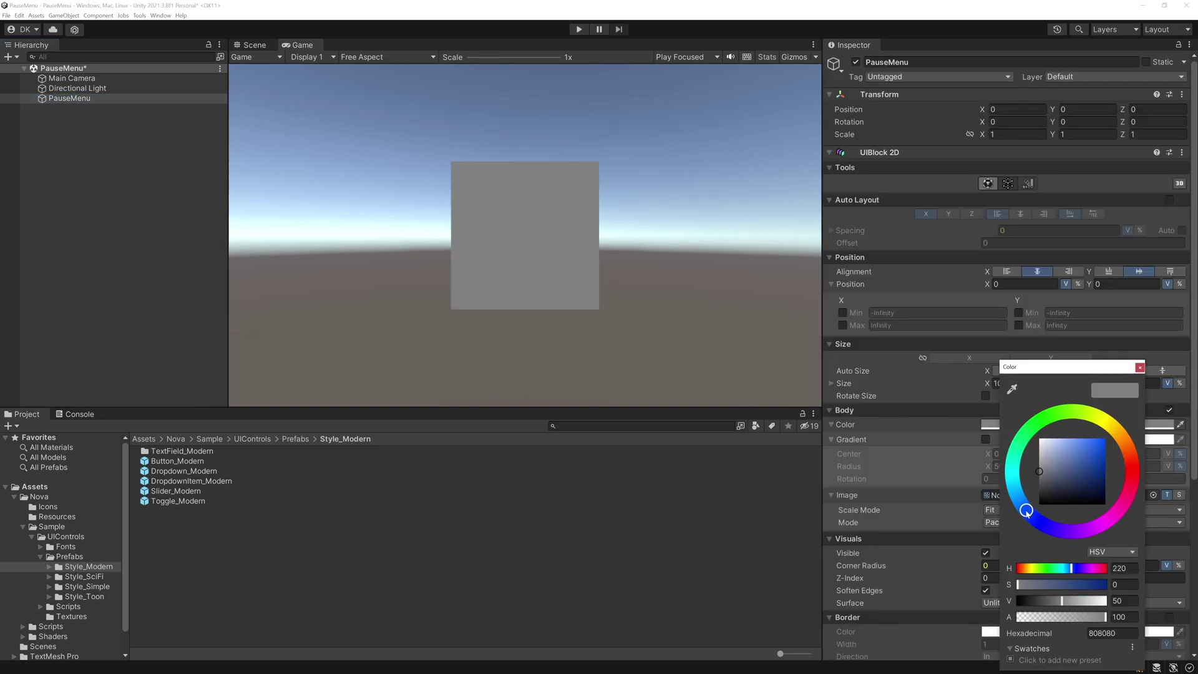
drag(1035, 587, 1112, 600)
click(1139, 369)
Add the Screen Space component to PauseMenu and show the block in the Scene view.
scroll(1017, 523, down, 7)
click(986, 645)
text(scre)
key(Return)
click(254, 45)
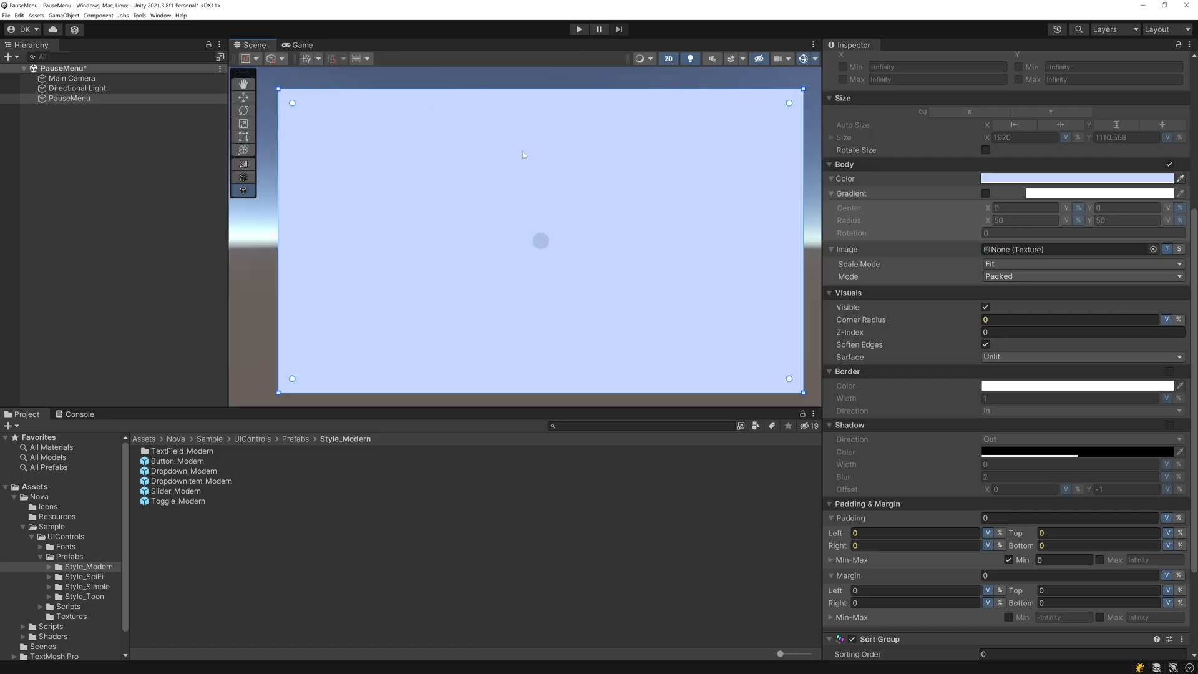
Add a Nova TextBlock named Label under PauseMenu with the text GAME PAUSED.
right_click(49, 98)
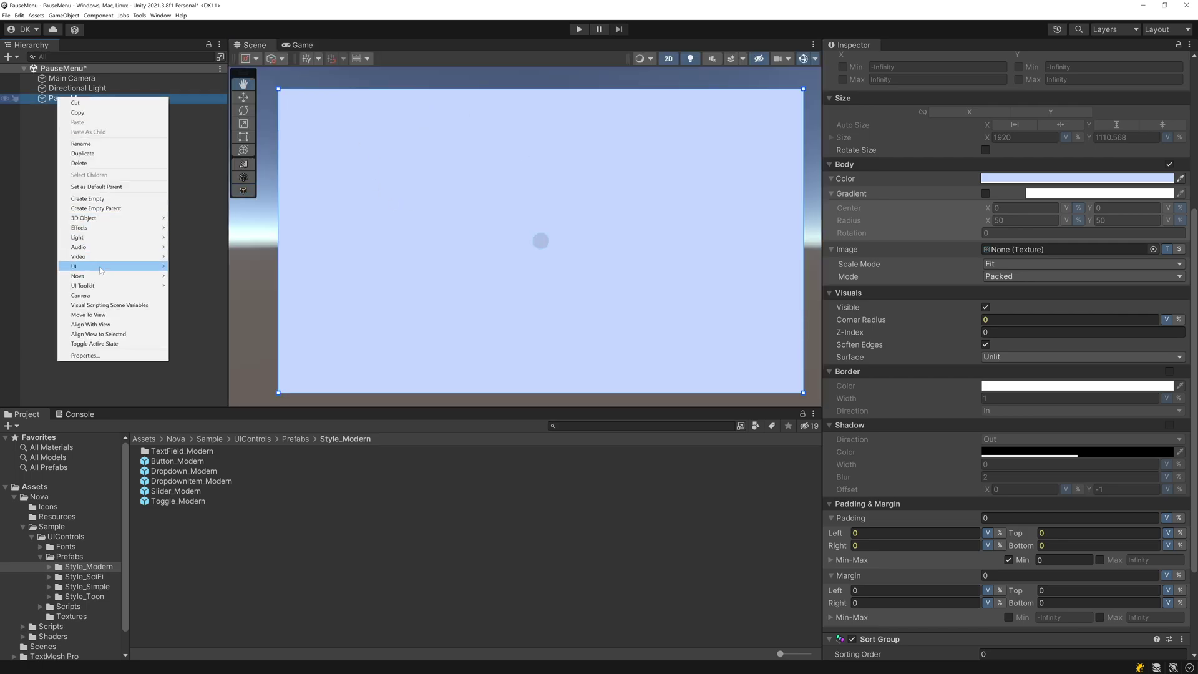
click(198, 285)
text(Label)
key(Return)
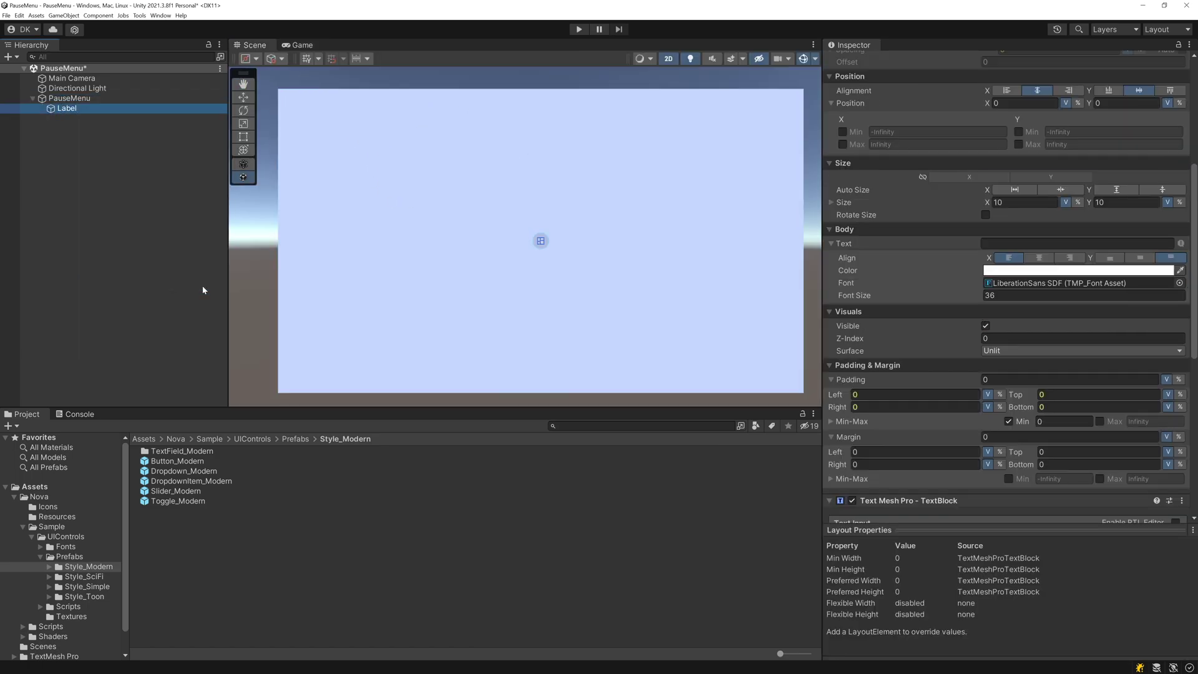
click(1060, 243)
text(GAME PAUSED)
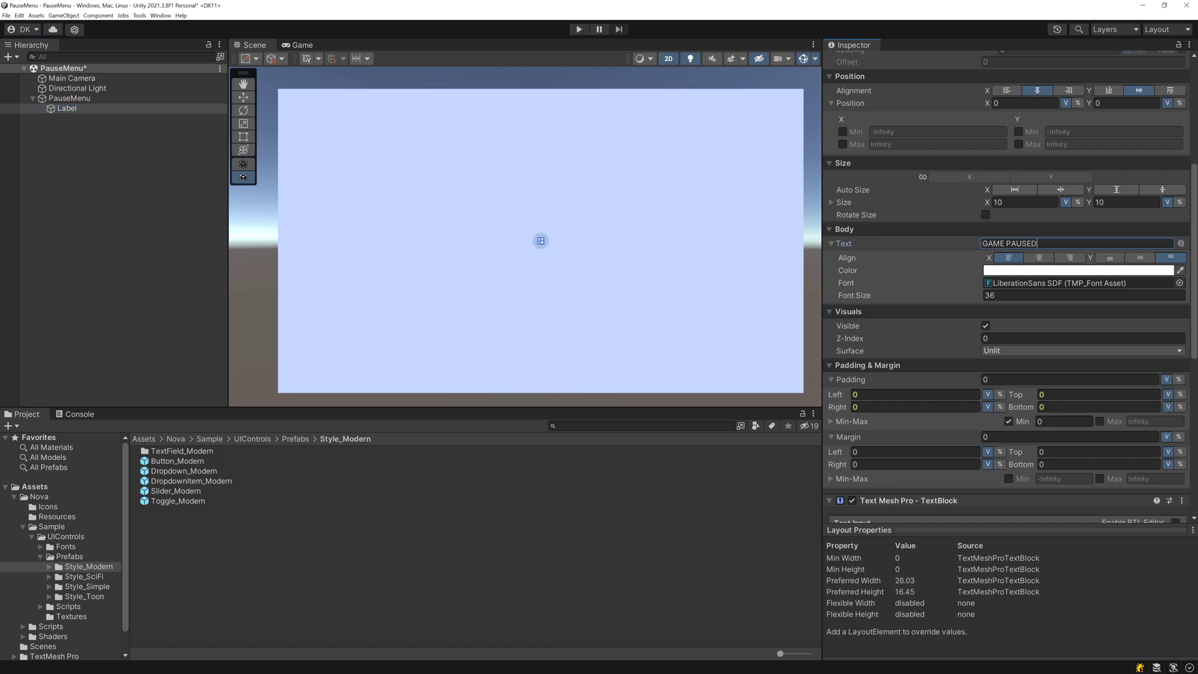
Set the label's font to NunitoSans-Black SDF at size 720 and shrink its X and Y size to fit the text.
click(1179, 283)
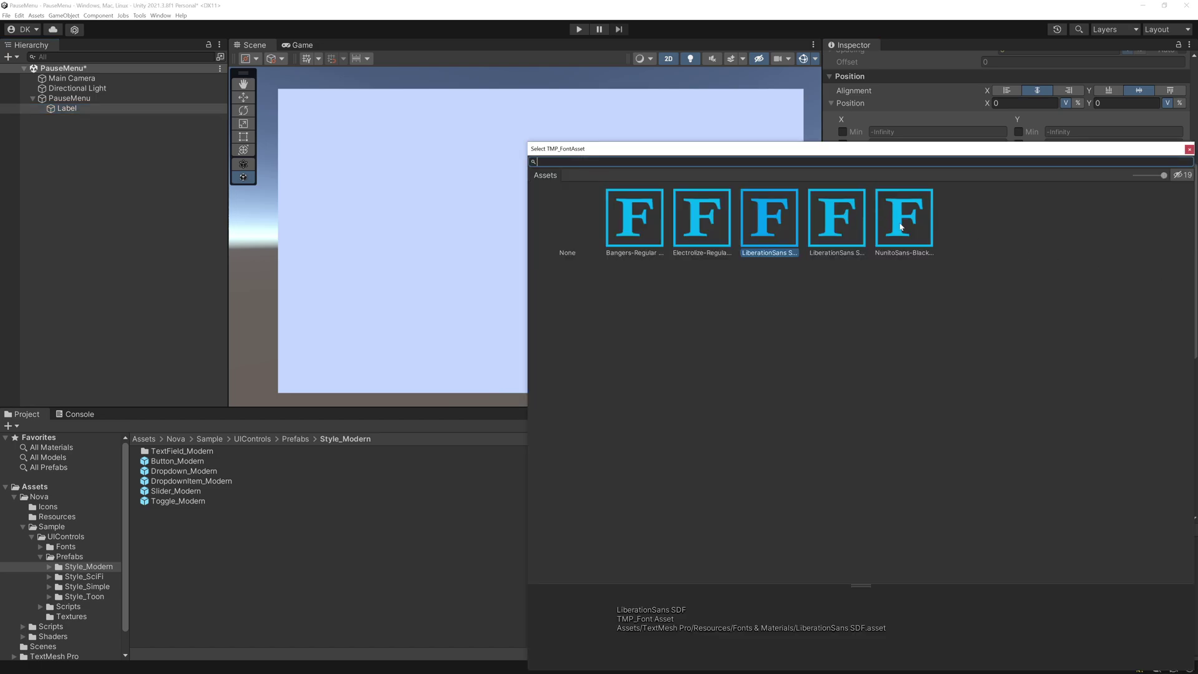
double_click(900, 226)
key(Tab)
text(720)
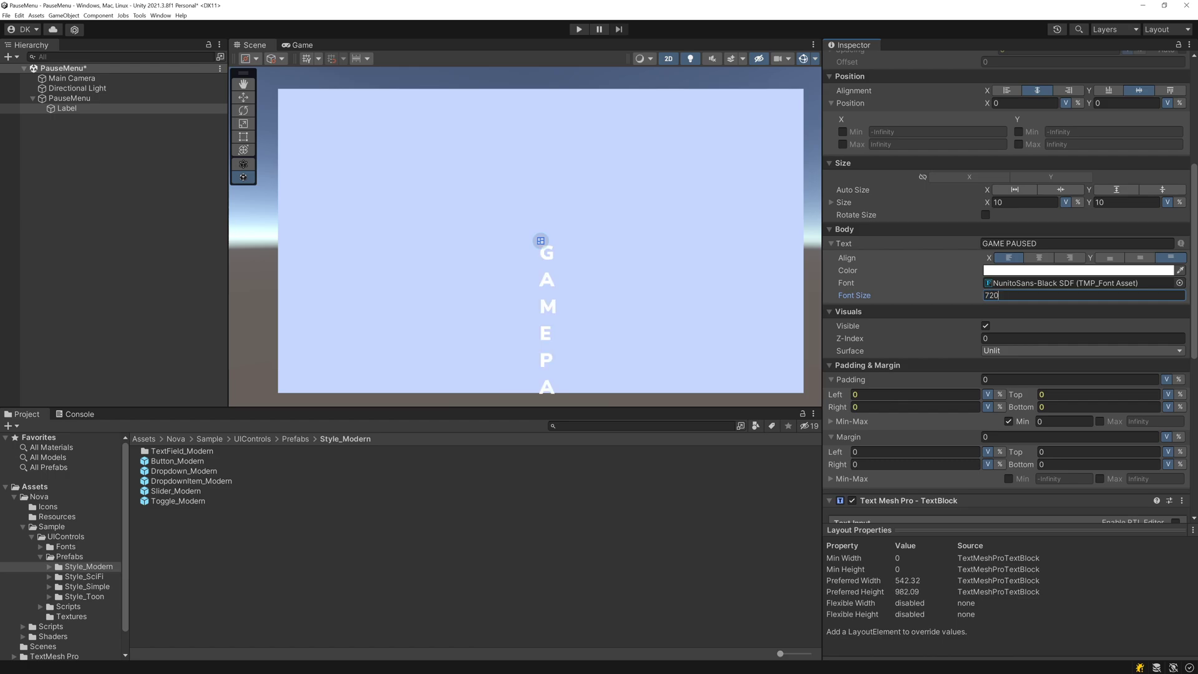
click(1060, 190)
click(1161, 190)
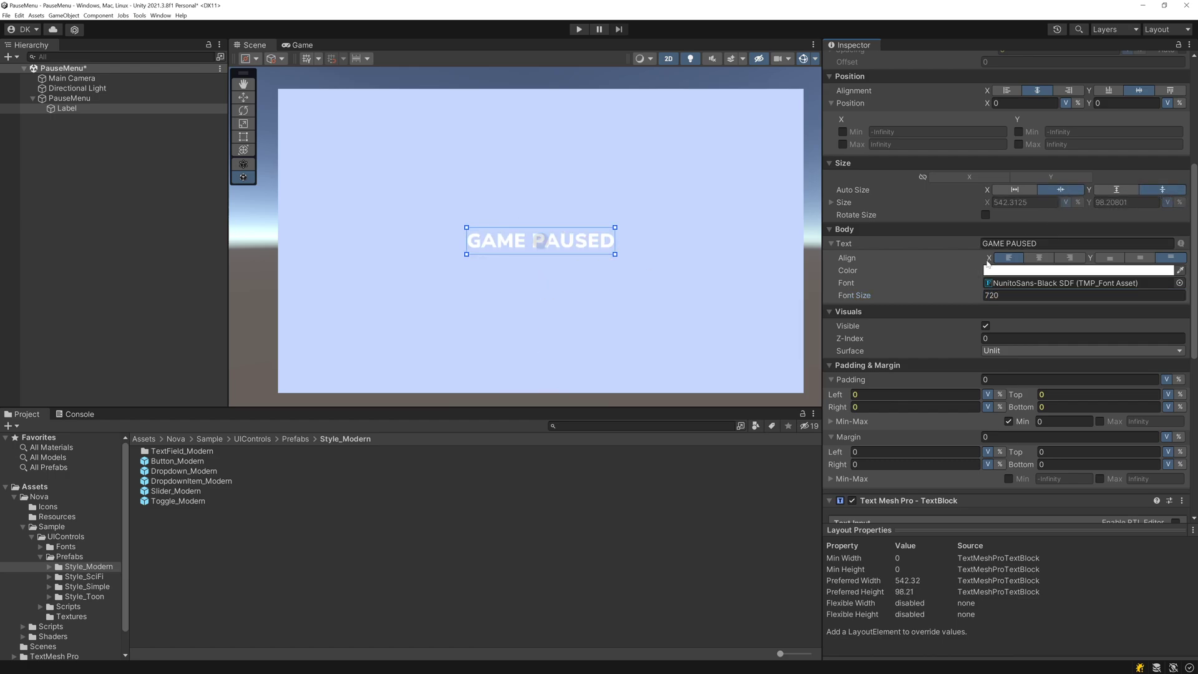
Color the GAME PAUSED label black and align it to the top of its parent with a Y position of 100.
click(989, 269)
click(1029, 391)
click(1132, 254)
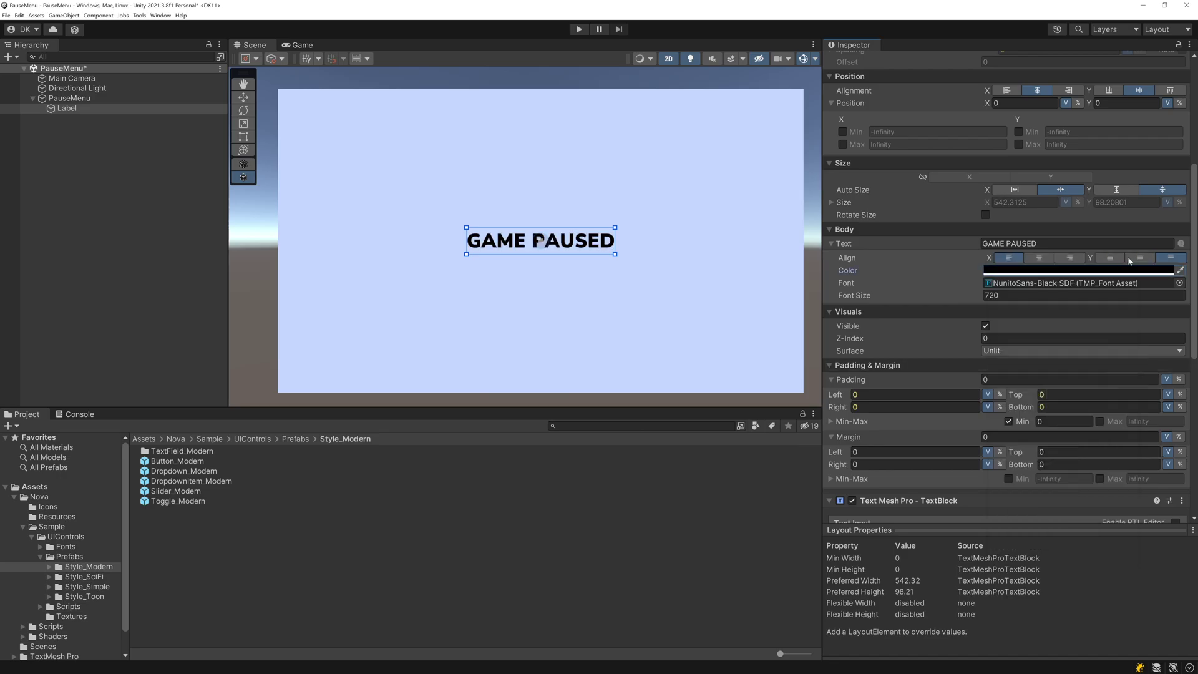
click(1170, 91)
text(100)
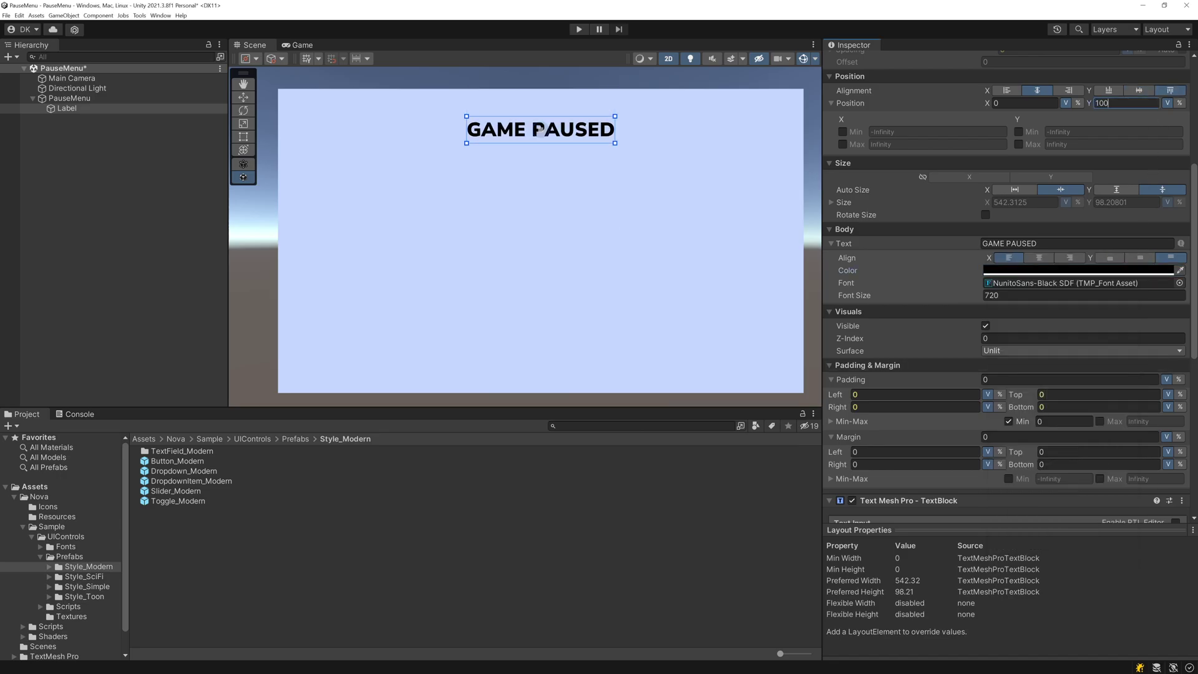
Add a Nova UIBlock 2D named NavCard as a child of PauseMenu.
right_click(61, 98)
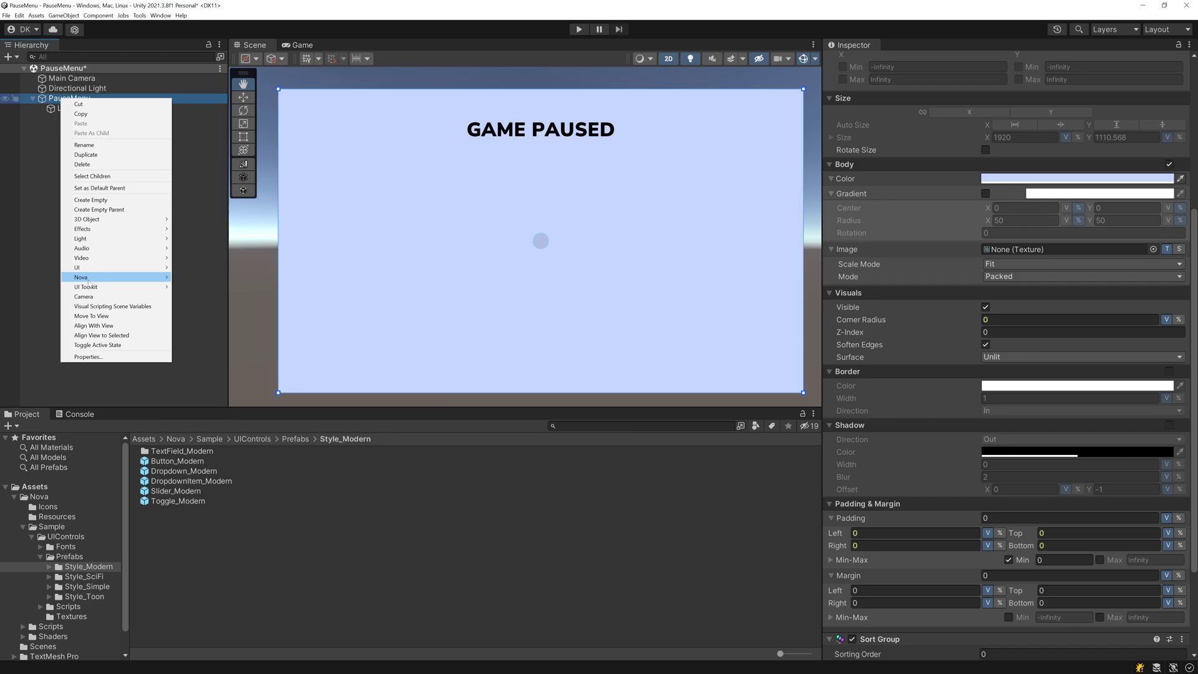
mouse_move(117, 279)
click(193, 279)
text(NavCard)
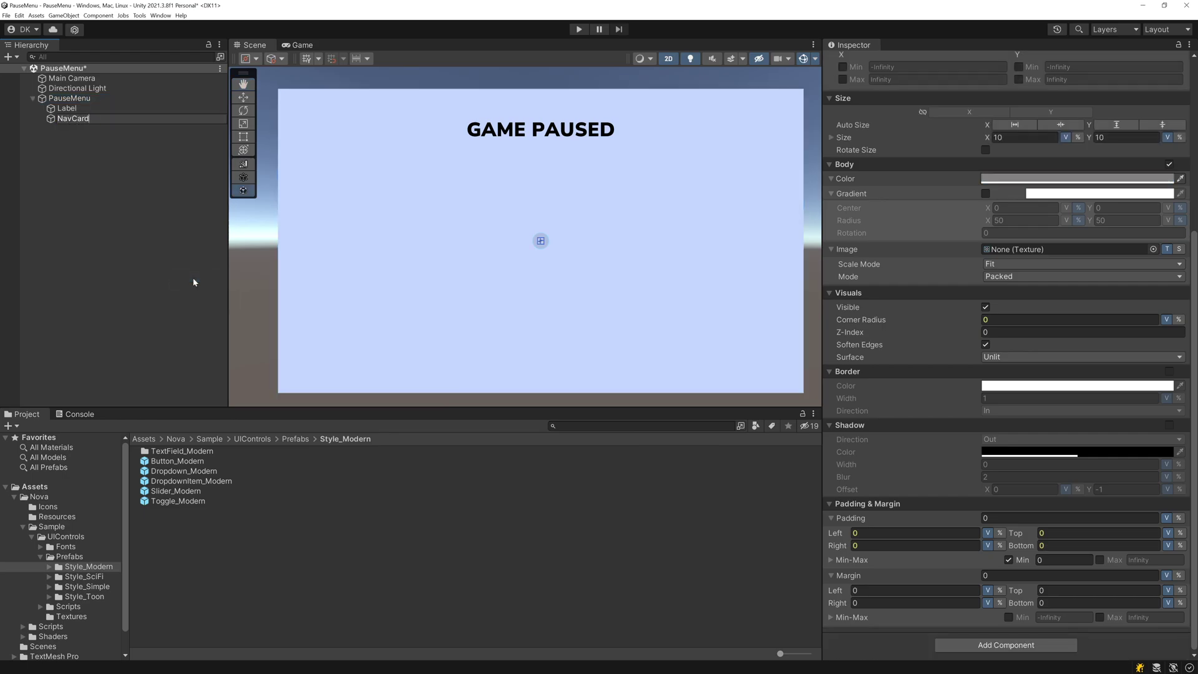
key(Return)
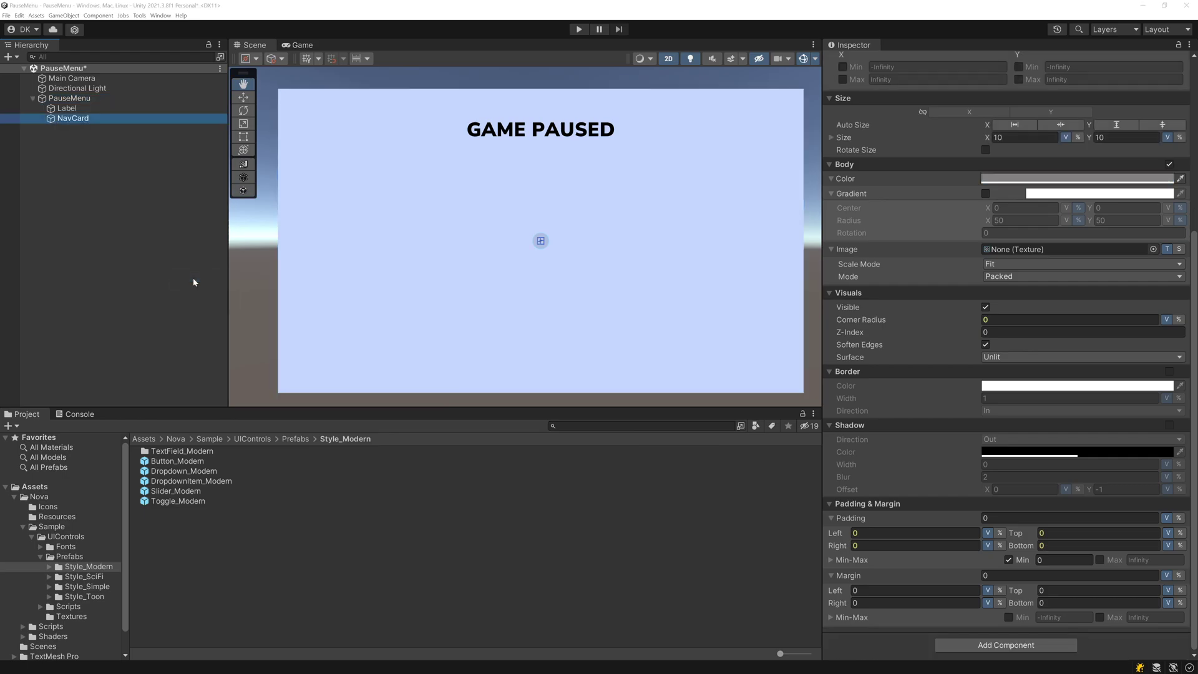
Examine the card styling in the ModernDesignStyleReference.PNG image and return to the Unity editor.
key(alt+Tab)
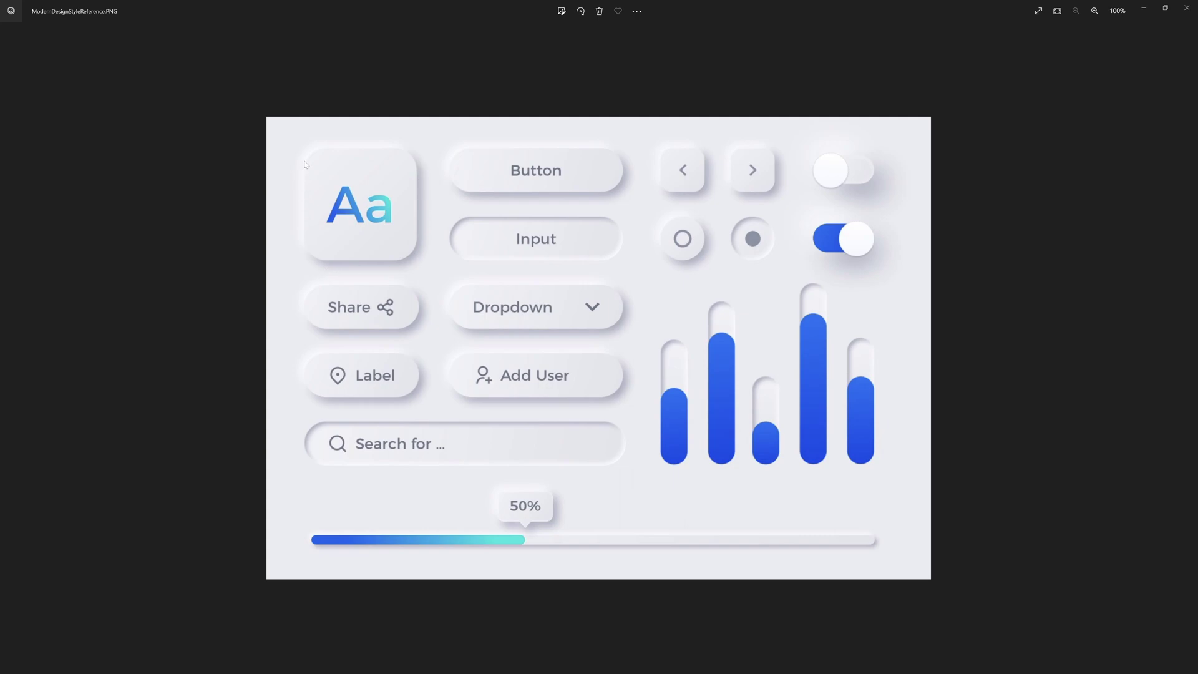
key(alt+Tab)
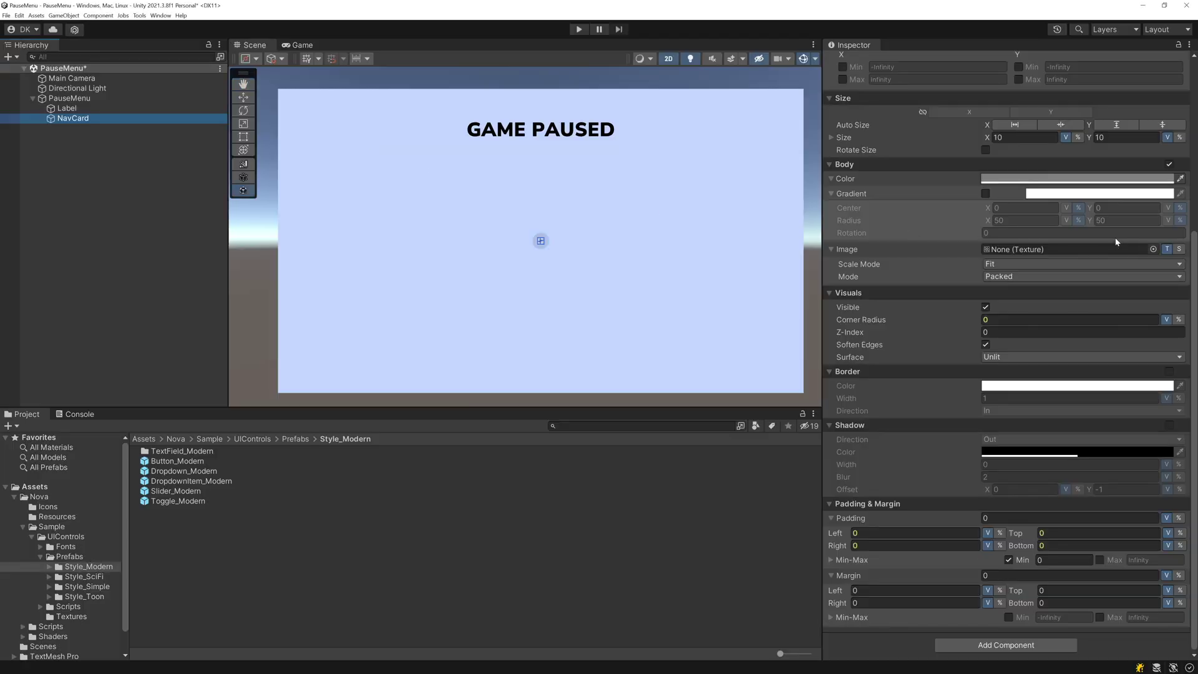
Set NavCard's size to 500 by 500 and its corner radius to 48.
click(1025, 137)
text(500)
key(Tab)
text(500)
click(1060, 319)
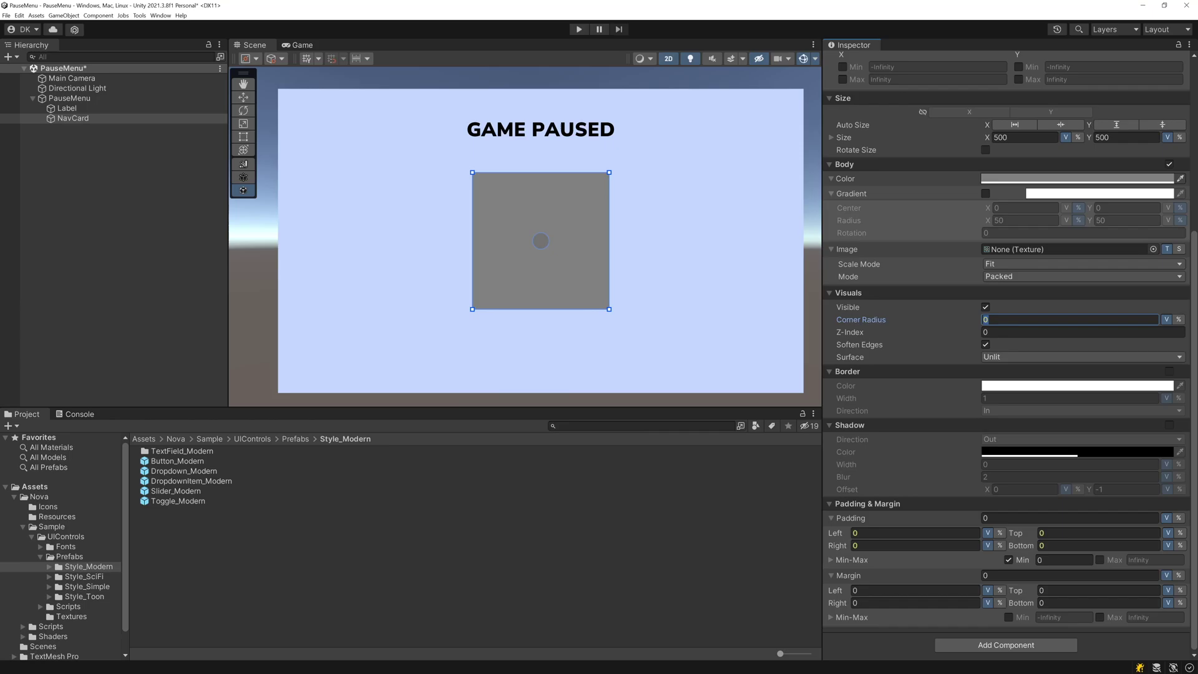
Enable NavCard's shadow with a blur of 16 and an offset of X 16, Y -16.
click(1169, 425)
click(1109, 477)
text(2)
text(16)
key(Tab)
text(16)
key(Tab)
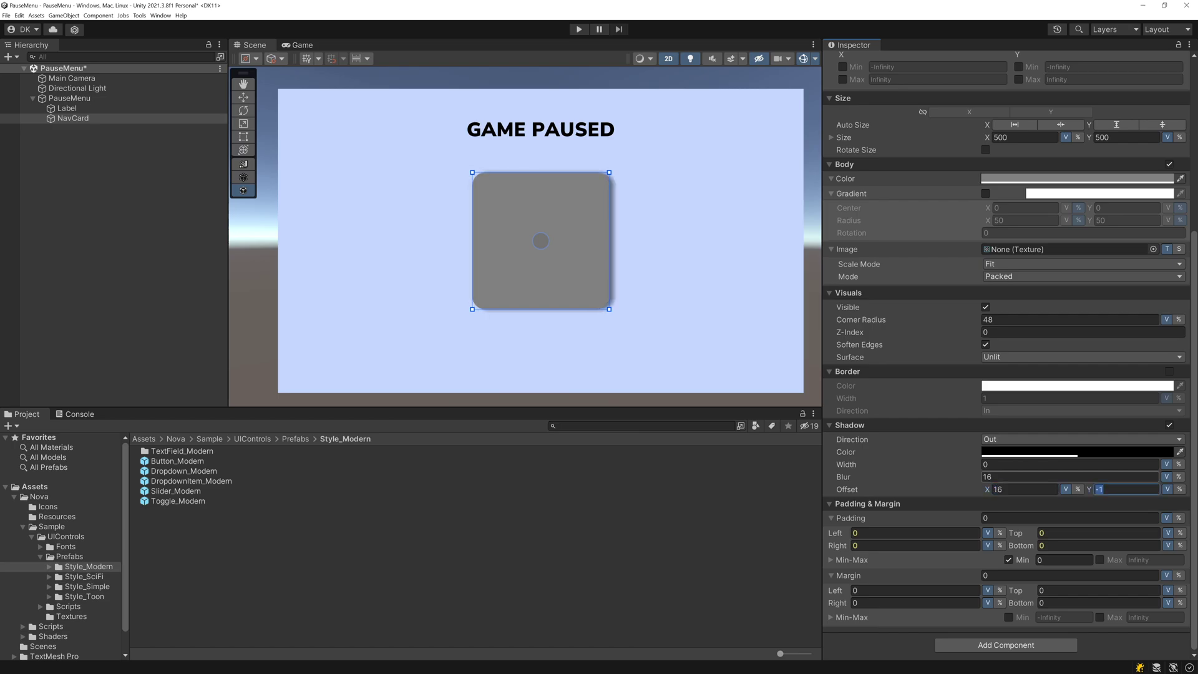
text(-16)
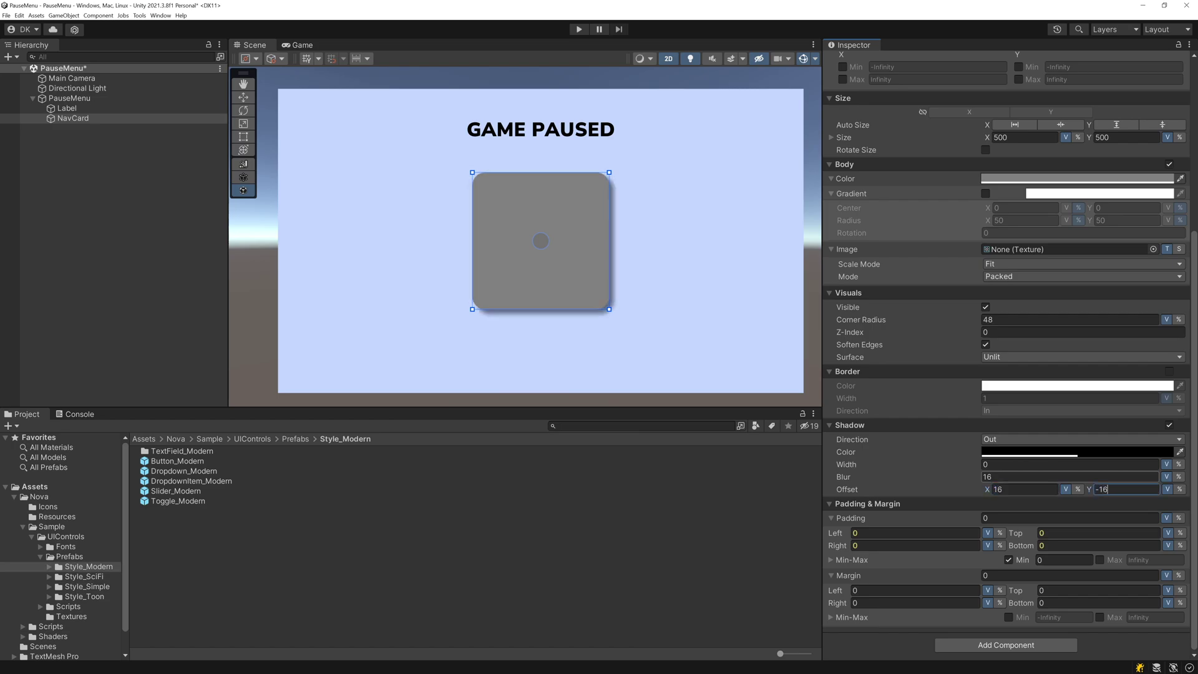
Reduce the alpha of NavCard's shadow color to 23.
click(1030, 452)
drag(1069, 618, 1063, 618)
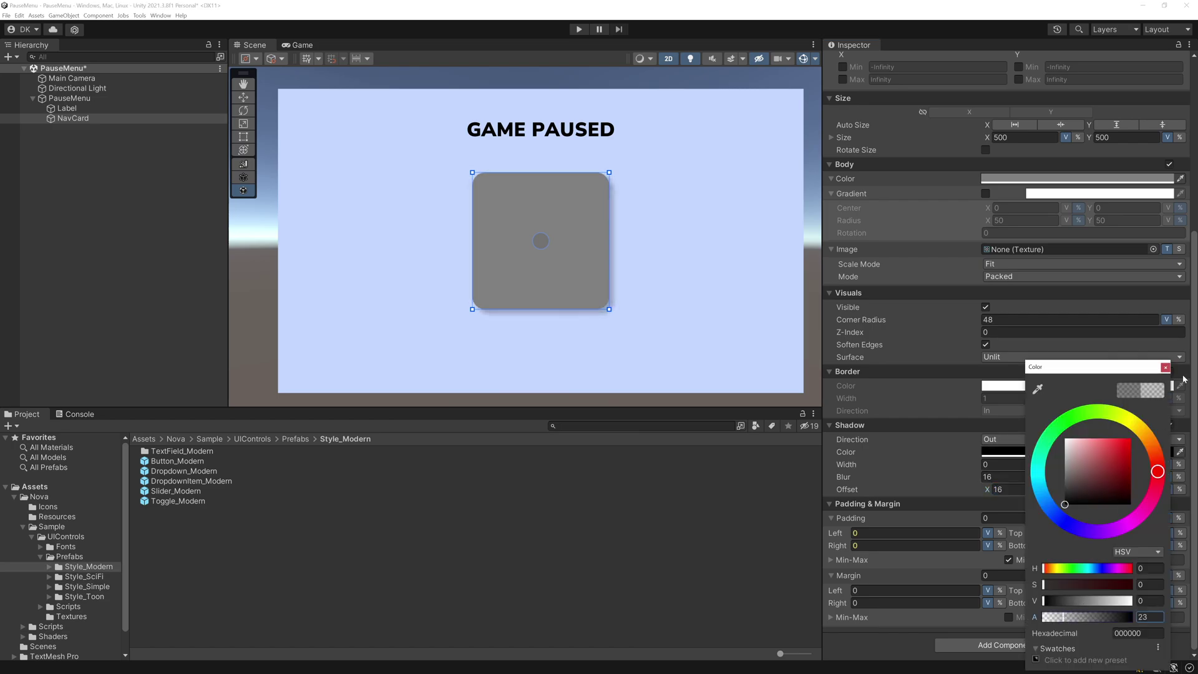
click(1165, 367)
Match NavCard's body color to the light blue background by sampling it, and show the result in the Game view.
click(1180, 179)
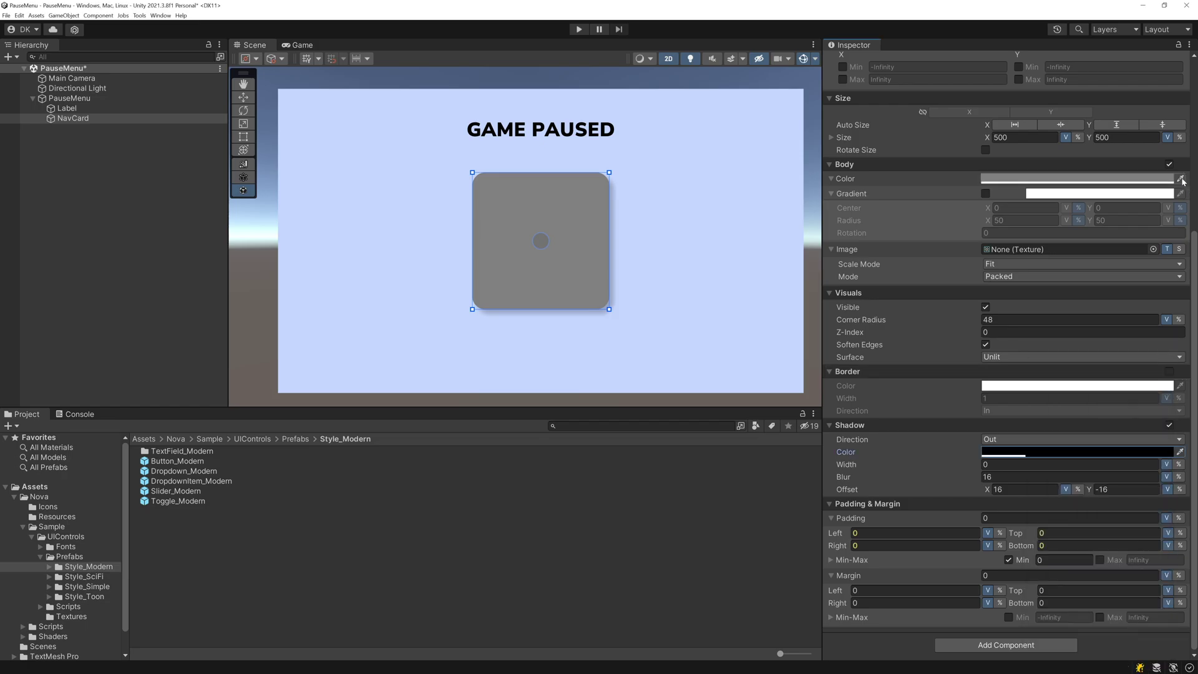
click(733, 183)
click(287, 45)
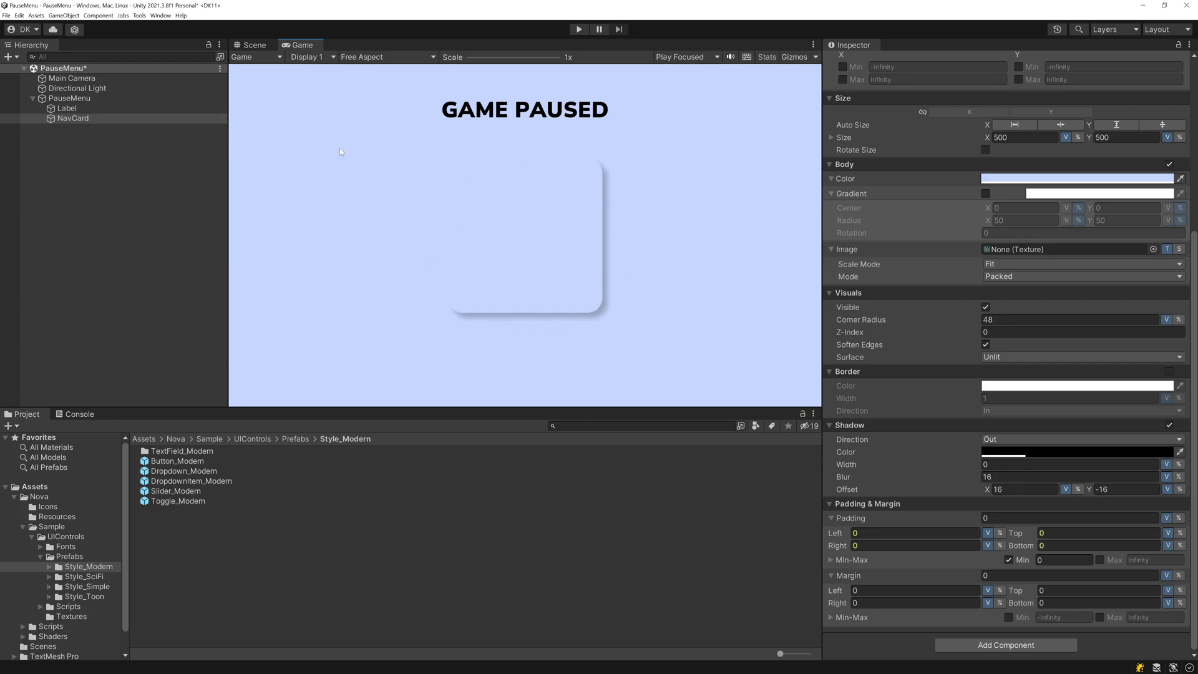
Duplicate NavCard, nest the copy inside the original and rename it Controls.
click(73, 118)
key(ctrl+d)
drag(73, 130, 73, 117)
key(F2)
text(Controls)
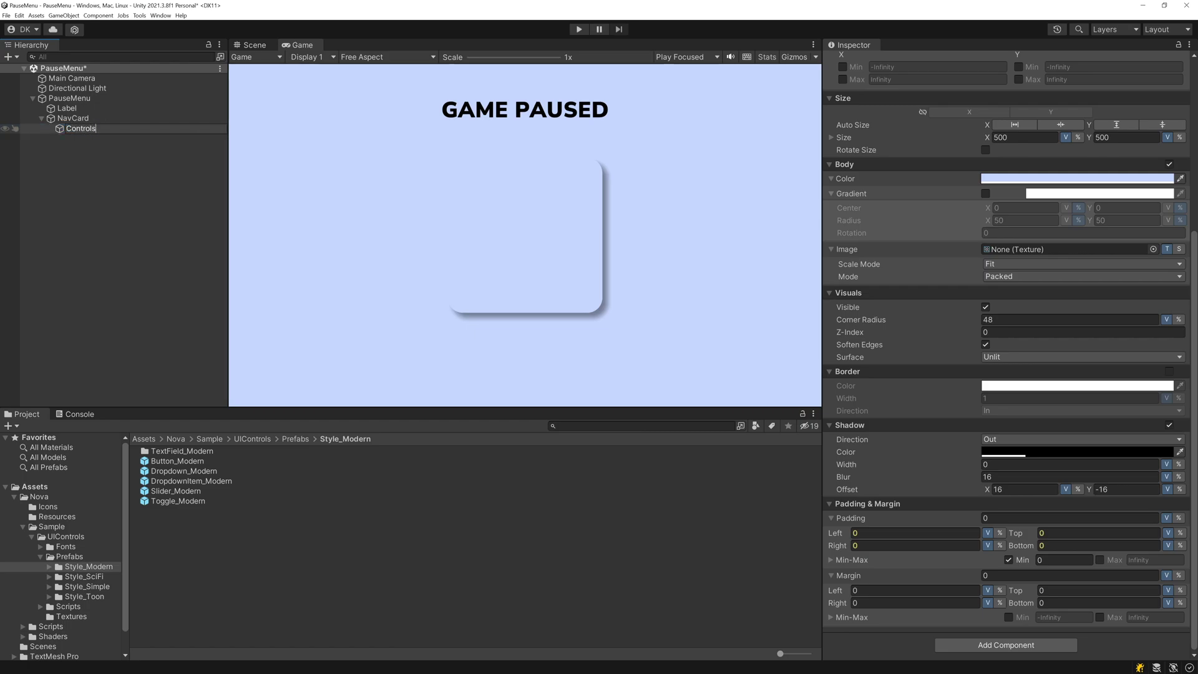
key(Return)
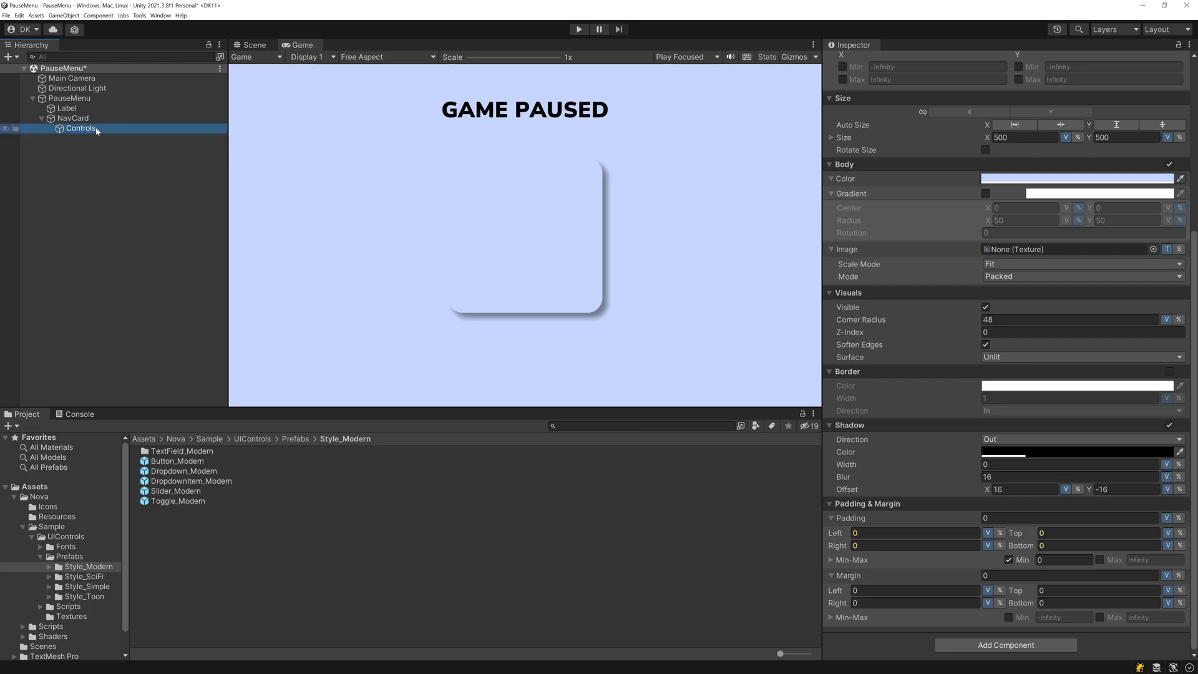
Make the Controls block's shadow white and set its offset to X -16, Y 16.
click(1077, 451)
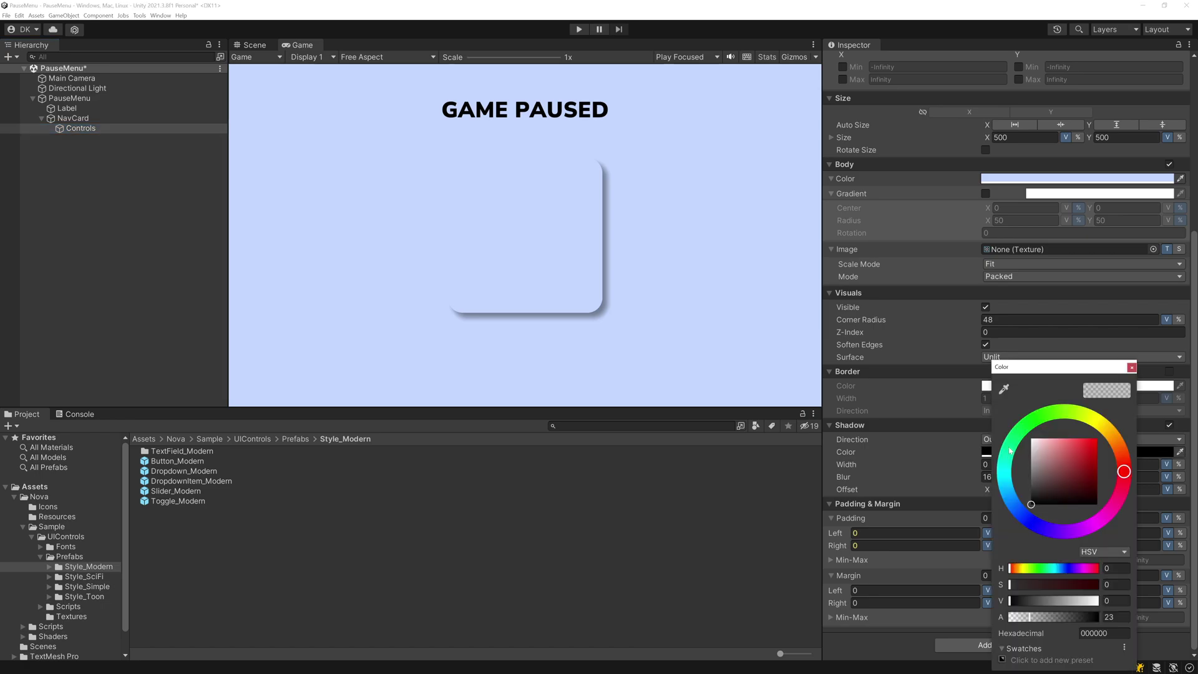
click(1030, 439)
click(1131, 367)
click(1023, 490)
key(Left)
text(-)
key(Tab)
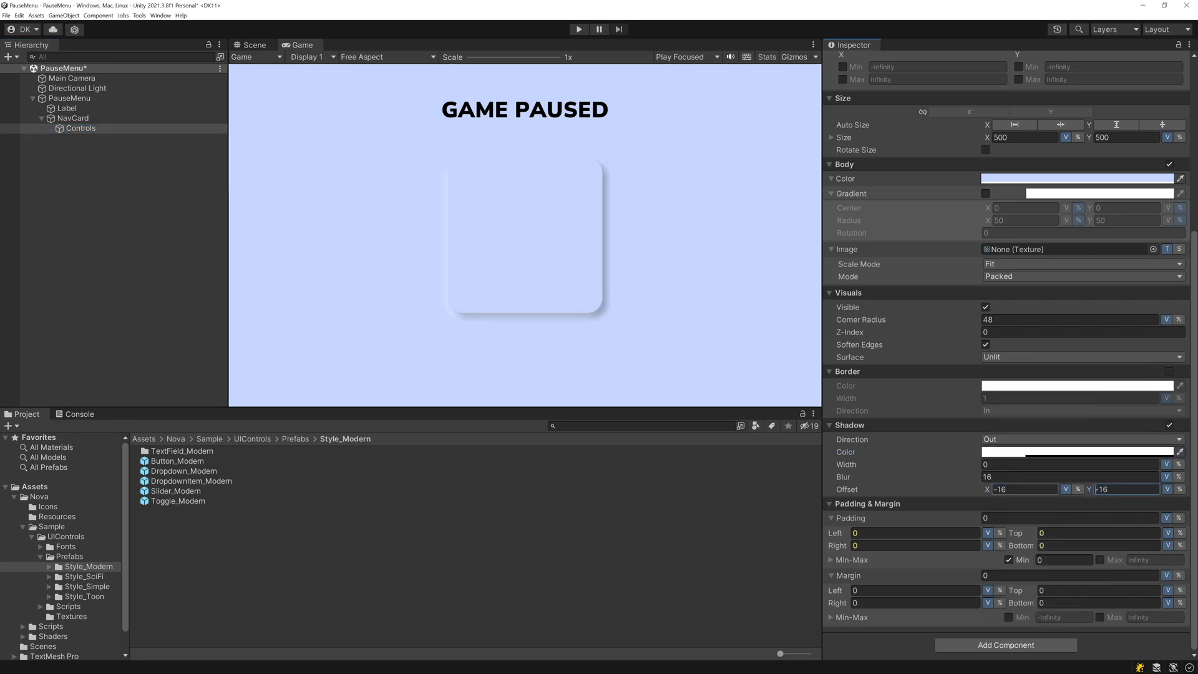
key(Delete)
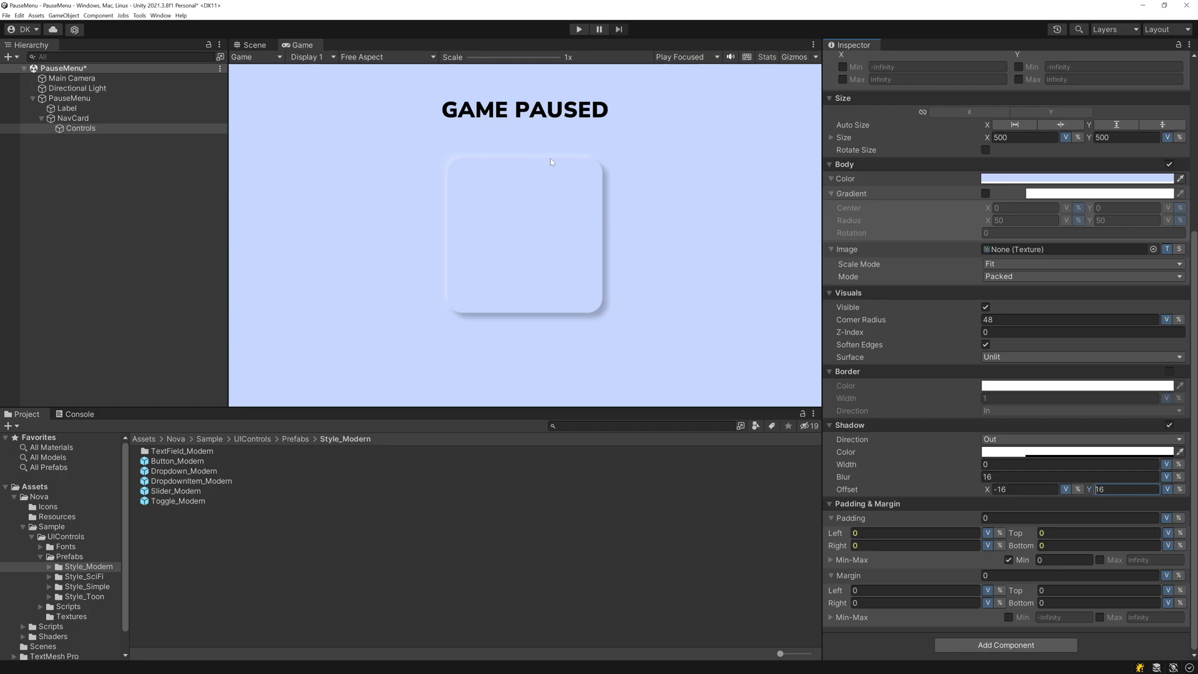
Set NavCard's auto size to shrink on both X and Y, and select the Controls block.
click(81, 118)
click(1060, 125)
click(1181, 126)
click(118, 129)
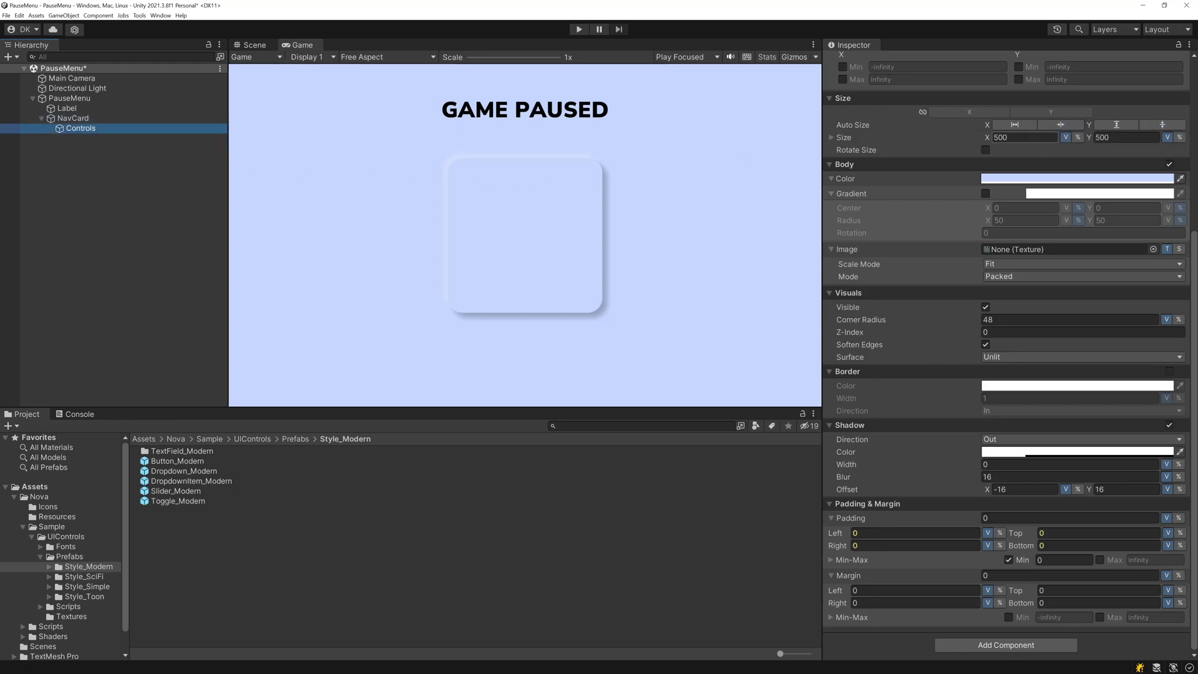
Try resizing the Controls block in X and Y, and undo the size changes.
drag(992, 138, 1155, 142)
key(ctrl+z)
key(ctrl+z)
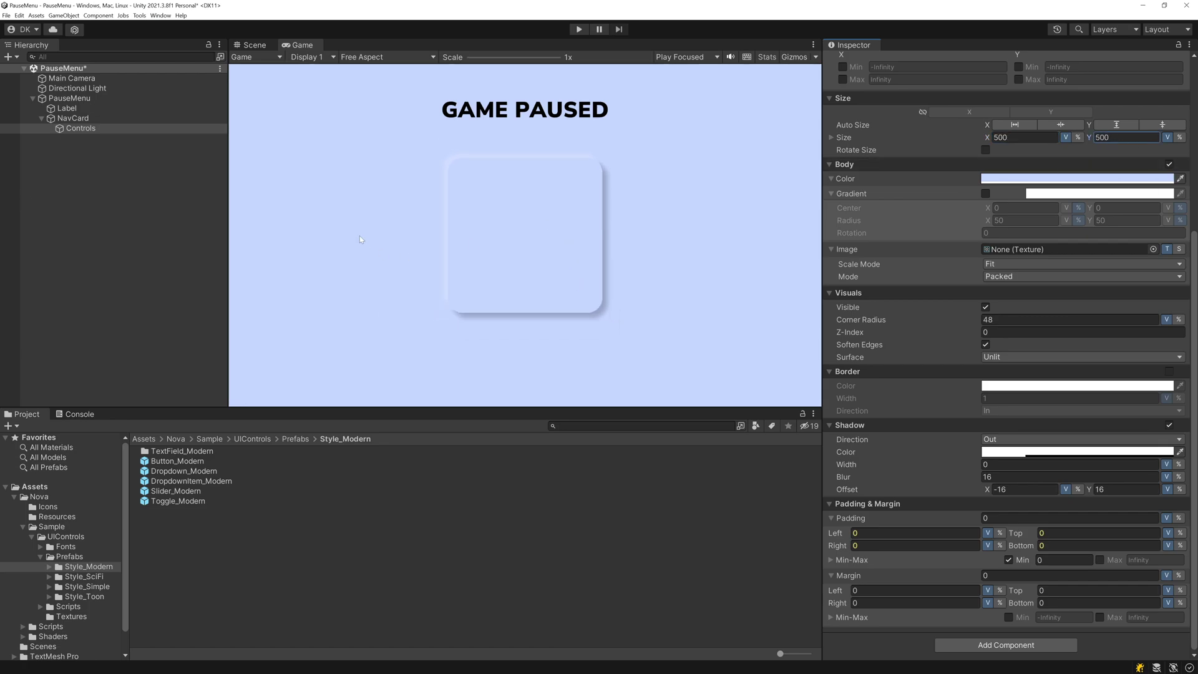
Add the Button_Modern prefab inside Controls and set its size to X 300, Y 100.
drag(166, 464, 94, 130)
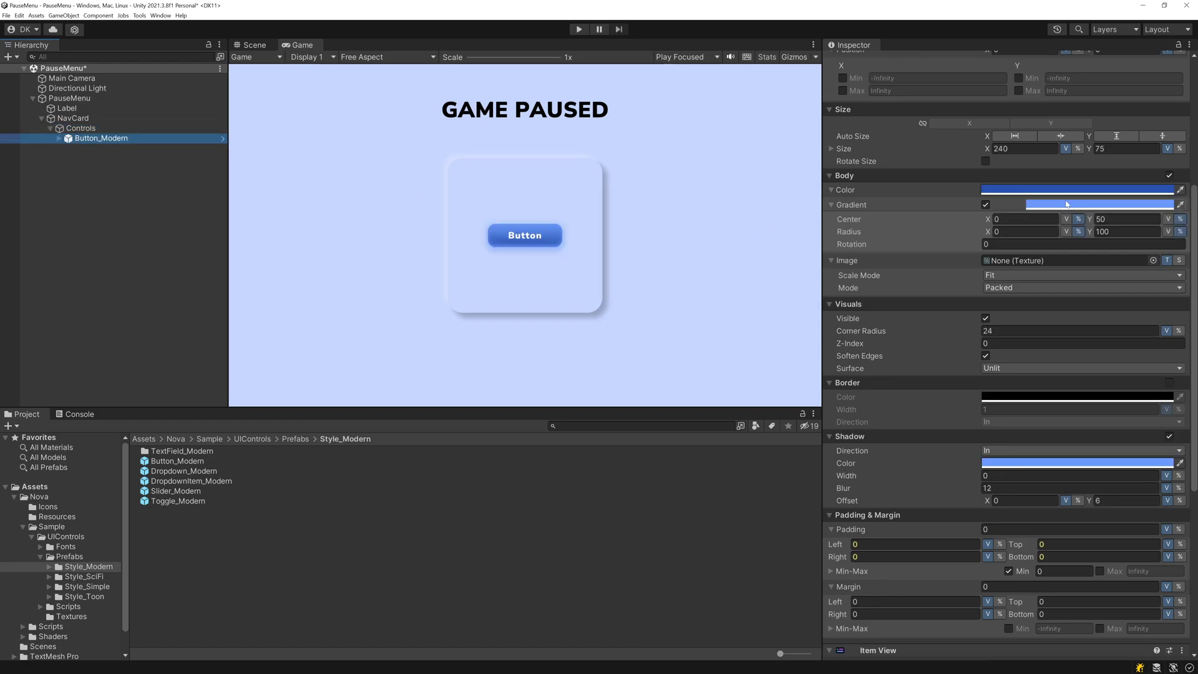
click(1023, 148)
text(300)
key(Tab)
text(100)
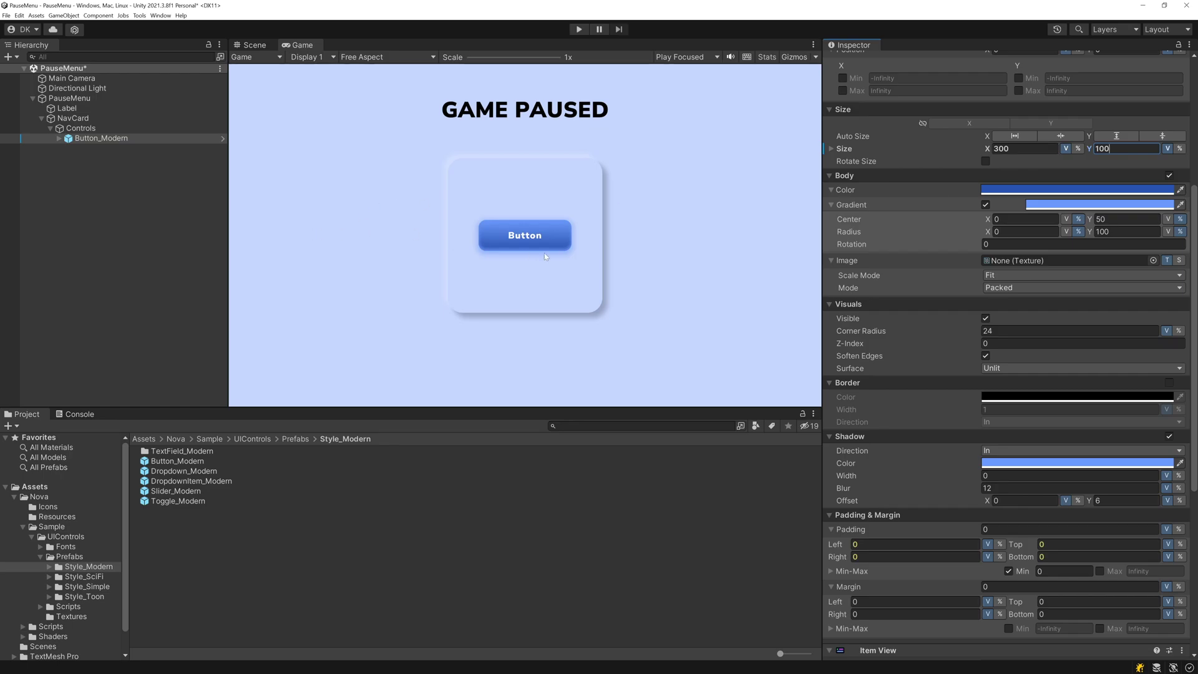
Duplicate Button_Modern twice so that Controls holds three buttons.
click(93, 138)
key(ctrl+d)
key(ctrl+d)
Enable Auto Layout on Controls along the Y axis with center alignment and a spacing of 48.
click(99, 130)
scroll(1128, 287, up, 3)
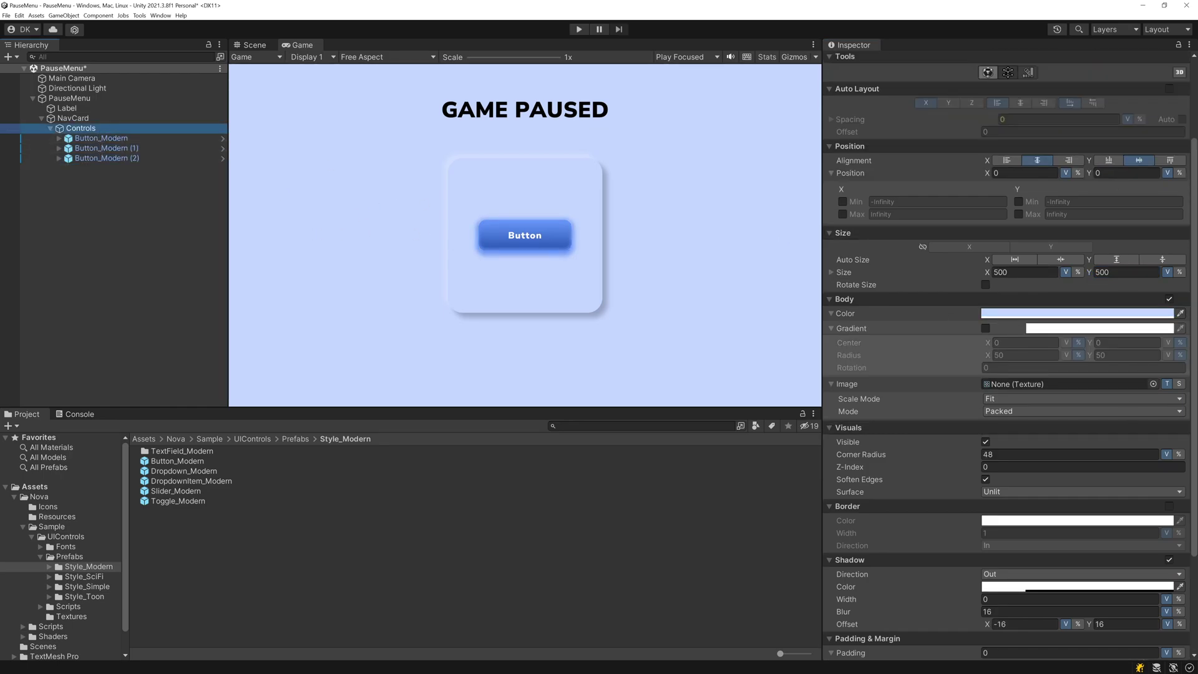
click(1169, 89)
click(948, 102)
click(1020, 103)
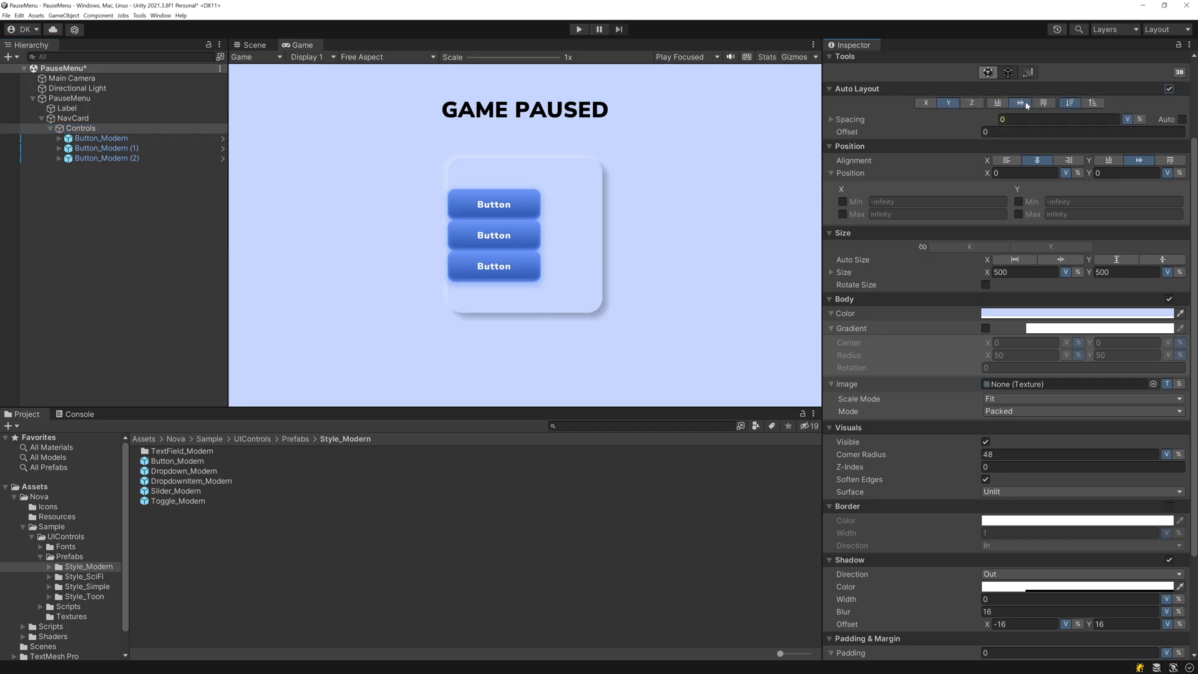
click(1060, 119)
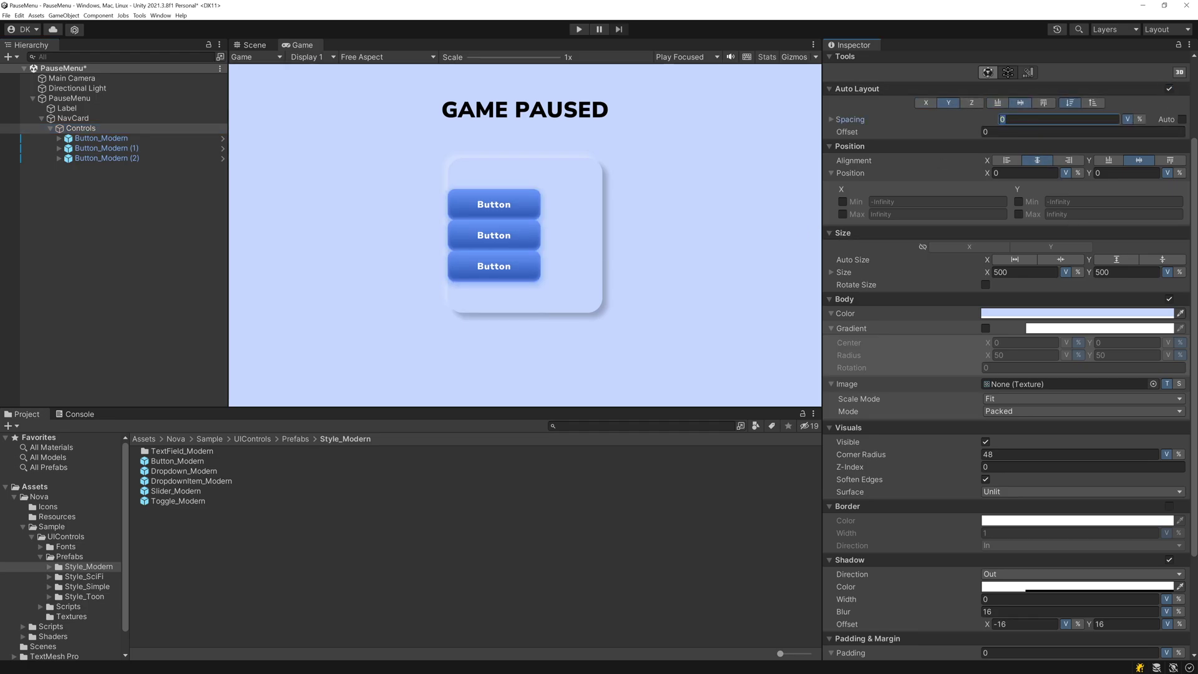
text(48)
Set Controls' auto size to shrink on both X and Y, and give it a padding of 64.
click(1060, 259)
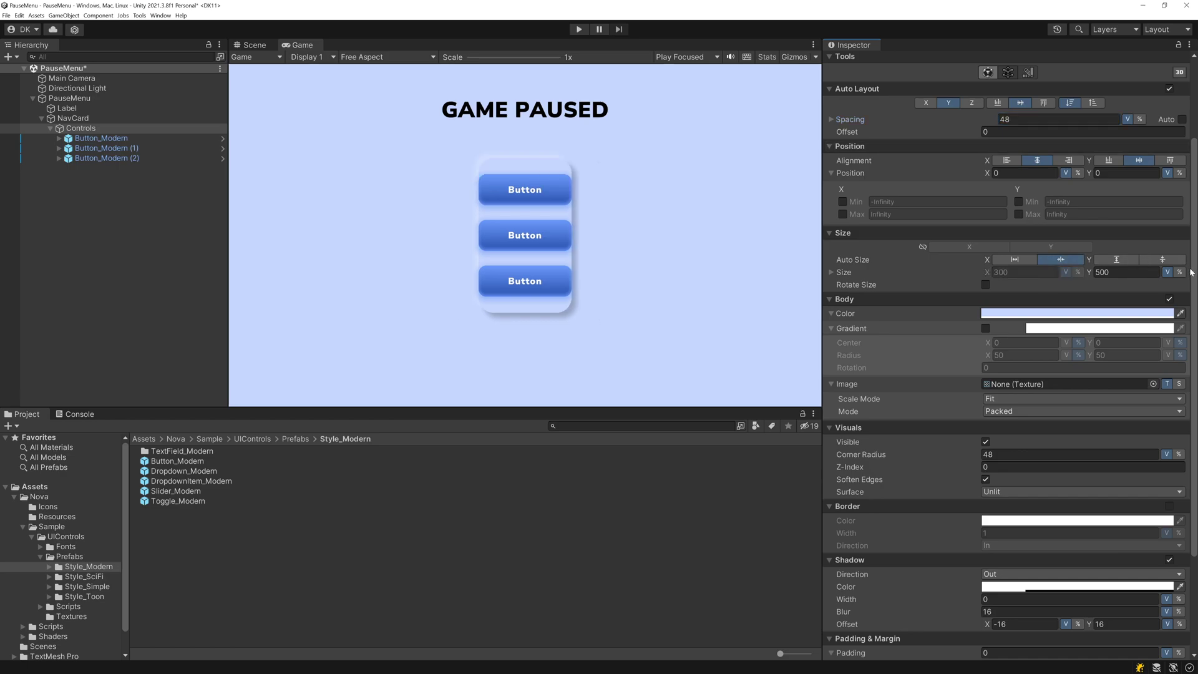
click(1162, 259)
scroll(1017, 419, down, 4)
scroll(1016, 422, up, 1)
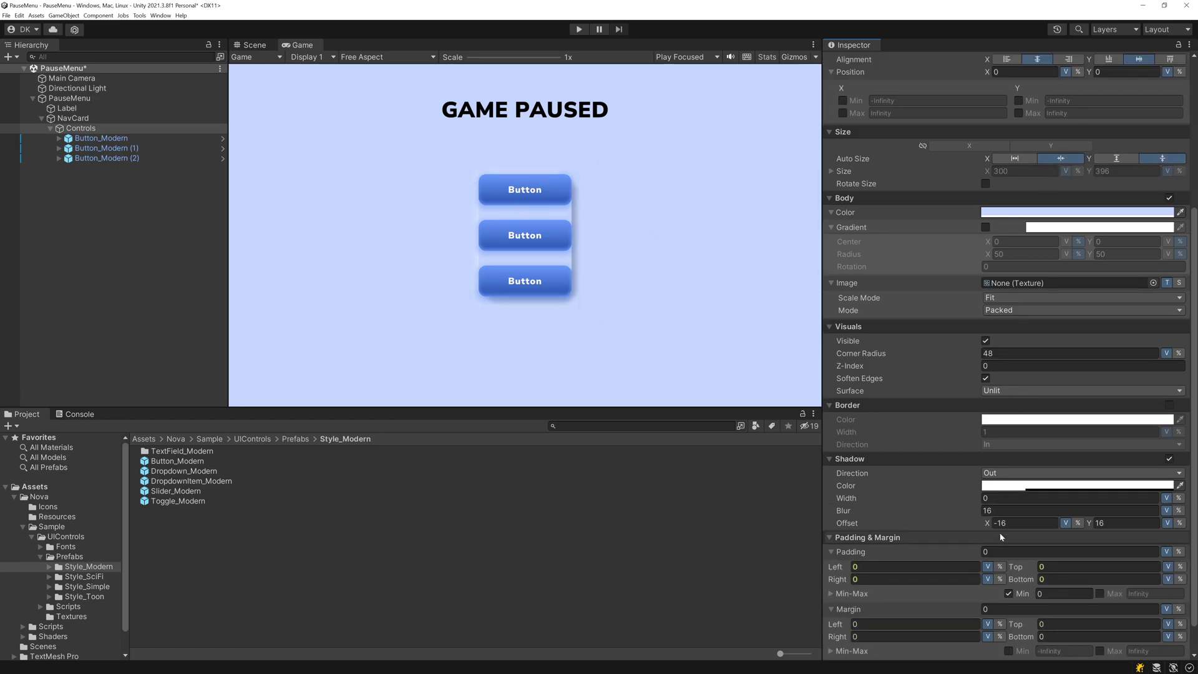
click(1000, 552)
text(64)
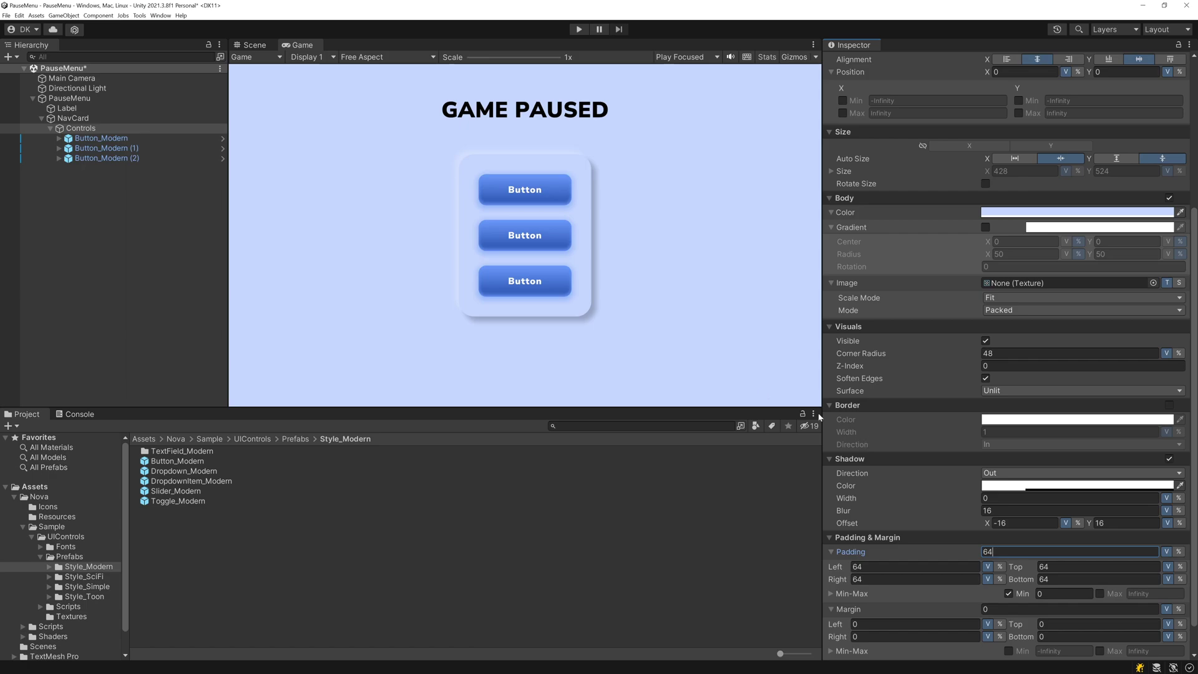
Try adding a fourth button and a different Auto Layout spacing in Controls, and undo both changes.
click(103, 157)
key(ctrl+d)
key(ctrl+z)
click(80, 128)
scroll(989, 176, up, 5)
drag(991, 186, 1070, 197)
key(ctrl+z)
Change the label text of the first button, Button_Modern, to Resume.
click(97, 138)
click(60, 138)
click(93, 158)
scroll(1024, 363, down, 4)
click(1013, 311)
text(Resume)
Change the label text of the second button, Button_Modern (1), to Settings.
click(101, 168)
click(60, 167)
click(93, 188)
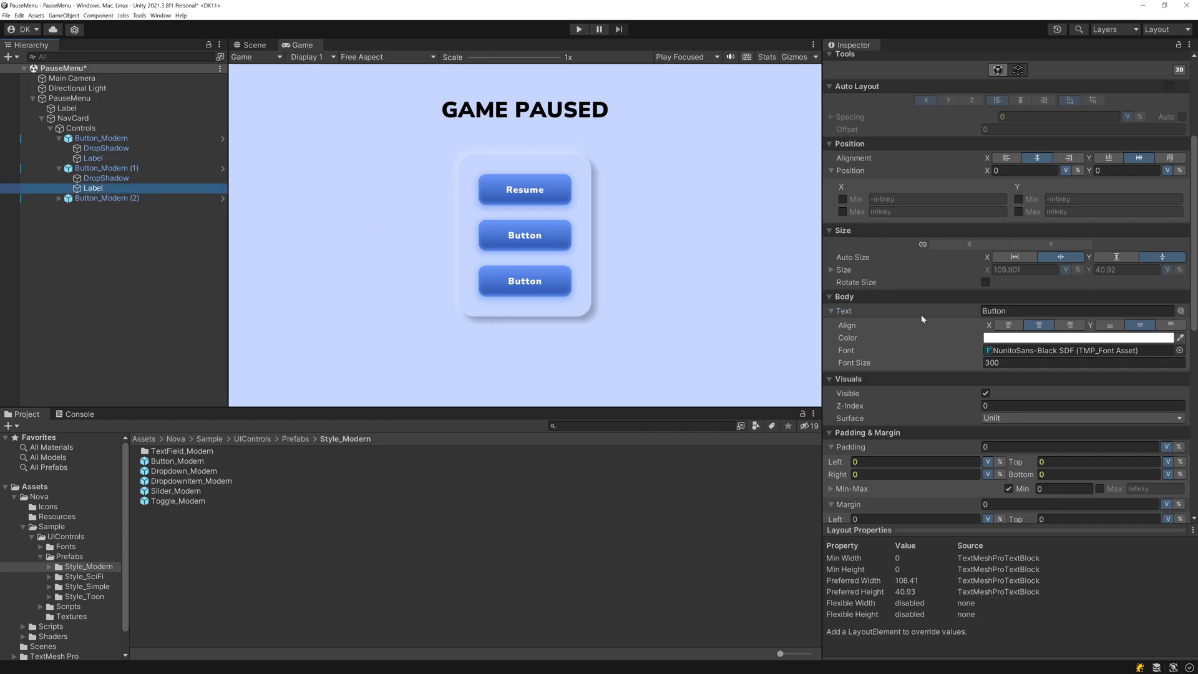
click(1011, 311)
text(Settings)
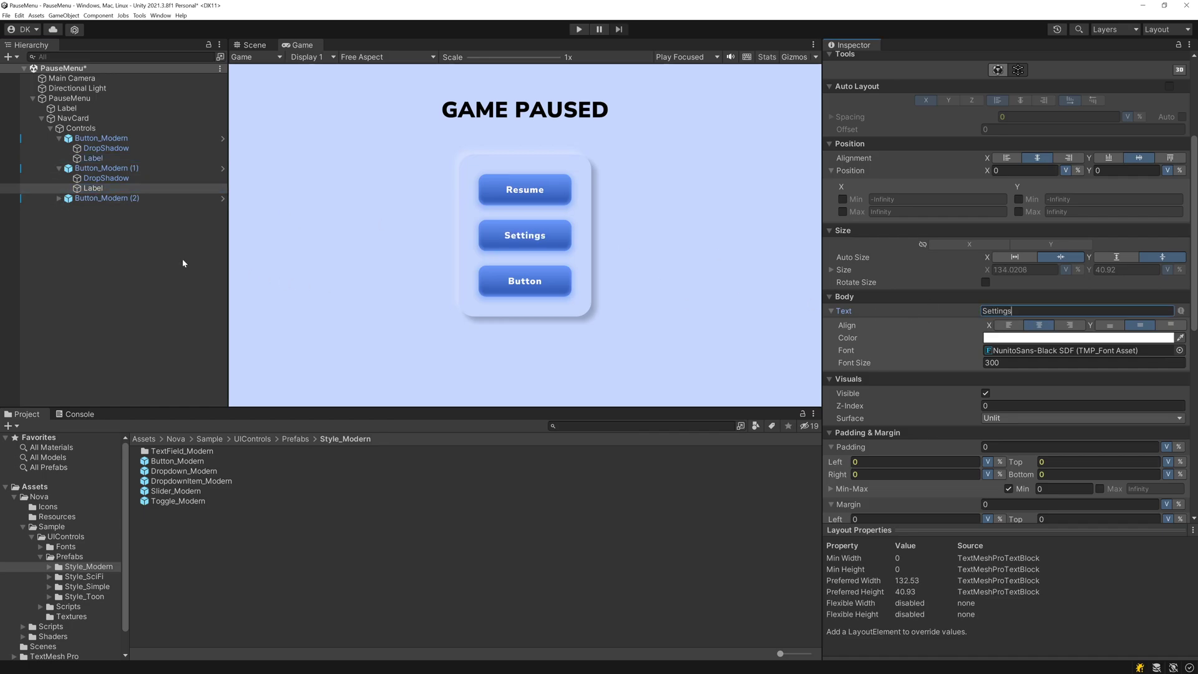
Change the label text of the third button, Button_Modern (2), to Exit.
click(59, 198)
click(93, 218)
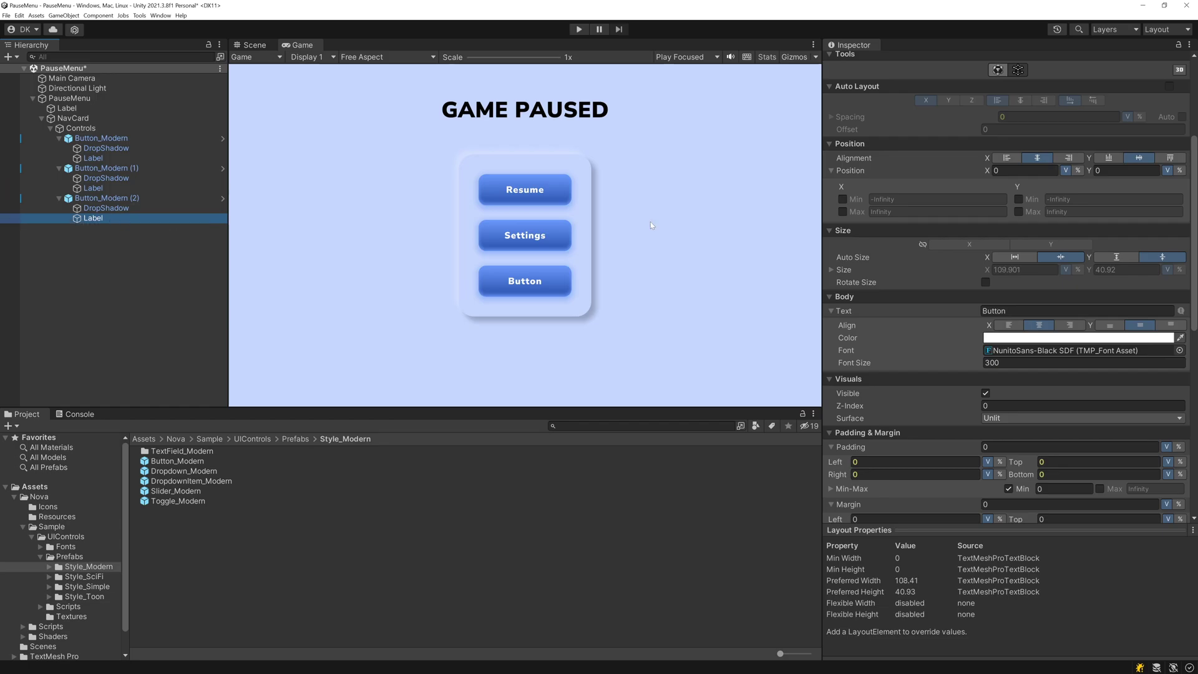
click(1011, 311)
text(Exit)
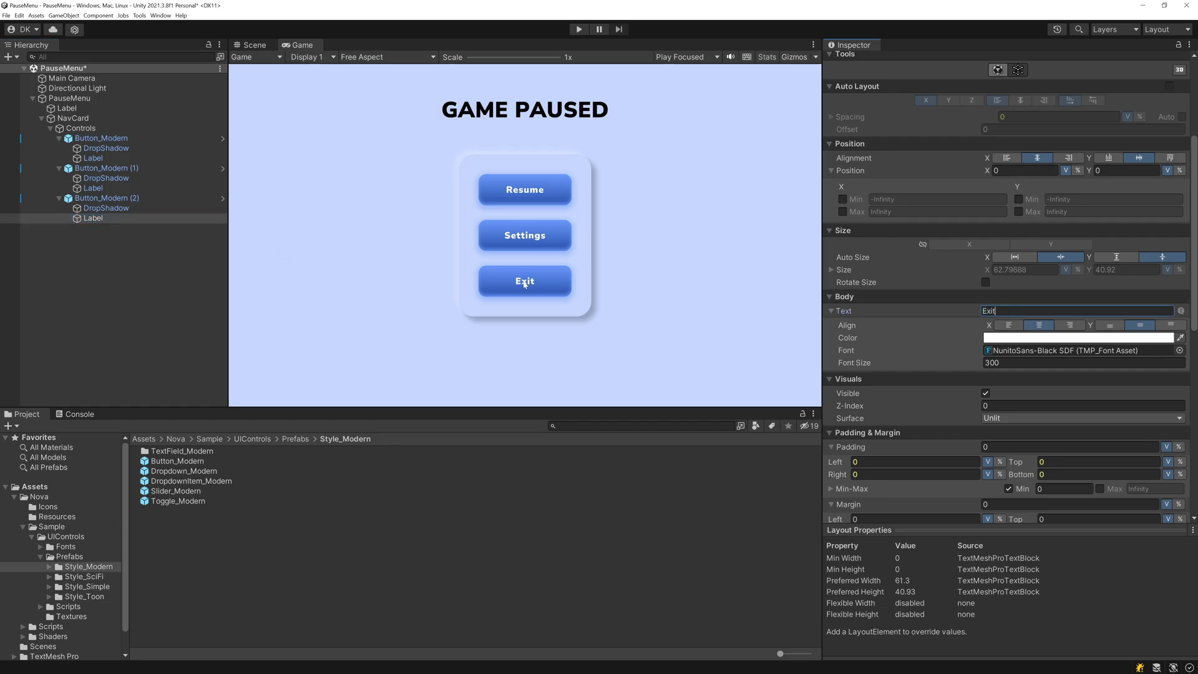
Set the Settings button's body color to dark grey 525252.
click(101, 167)
click(1060, 257)
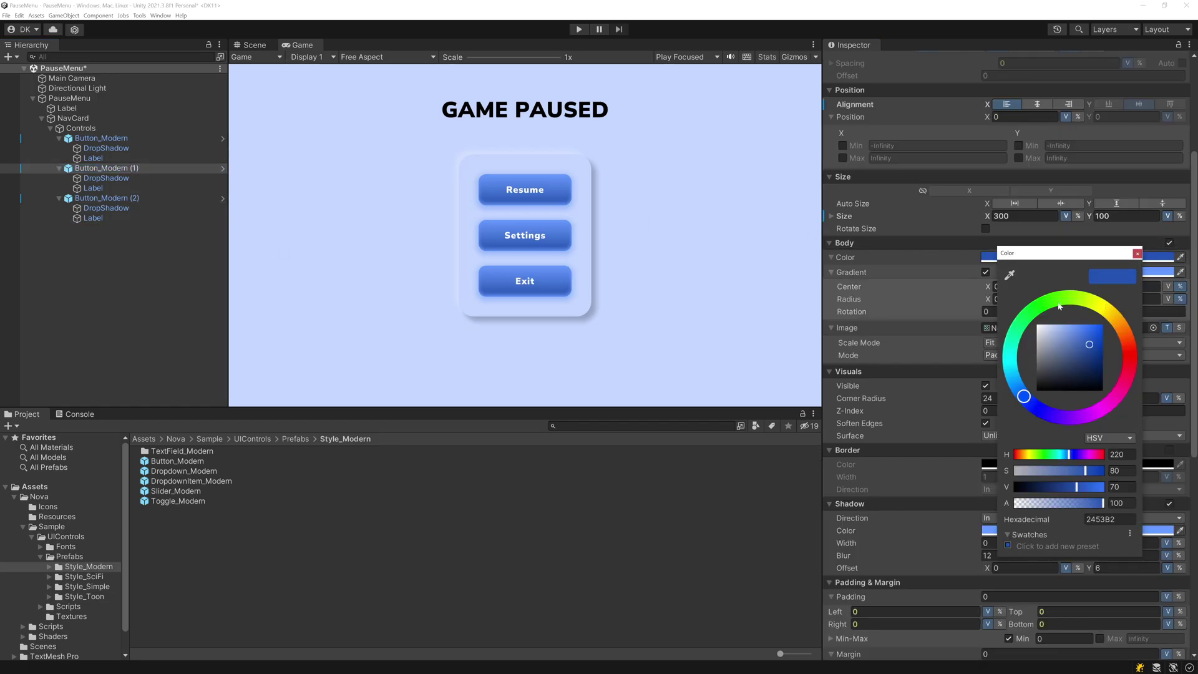
drag(1048, 372, 1029, 373)
click(1137, 253)
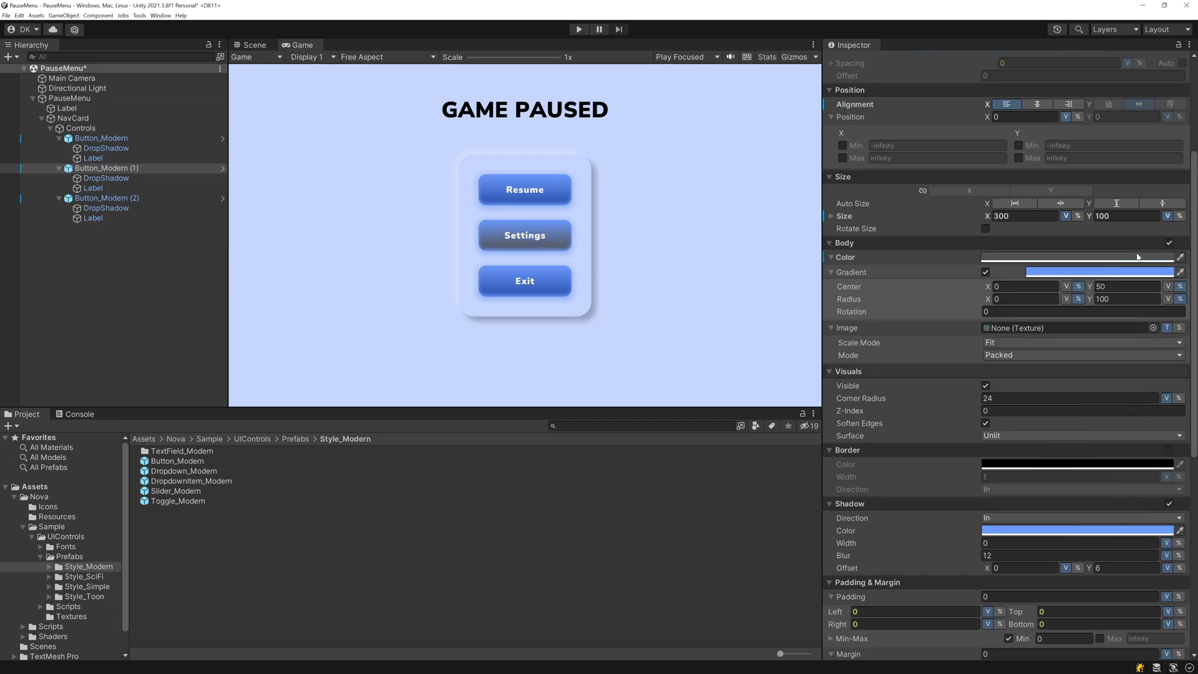
Paste the dark grey body color into the Settings button's gradient and lighten it to a medium grey.
right_click(1049, 278)
click(1065, 291)
click(1060, 272)
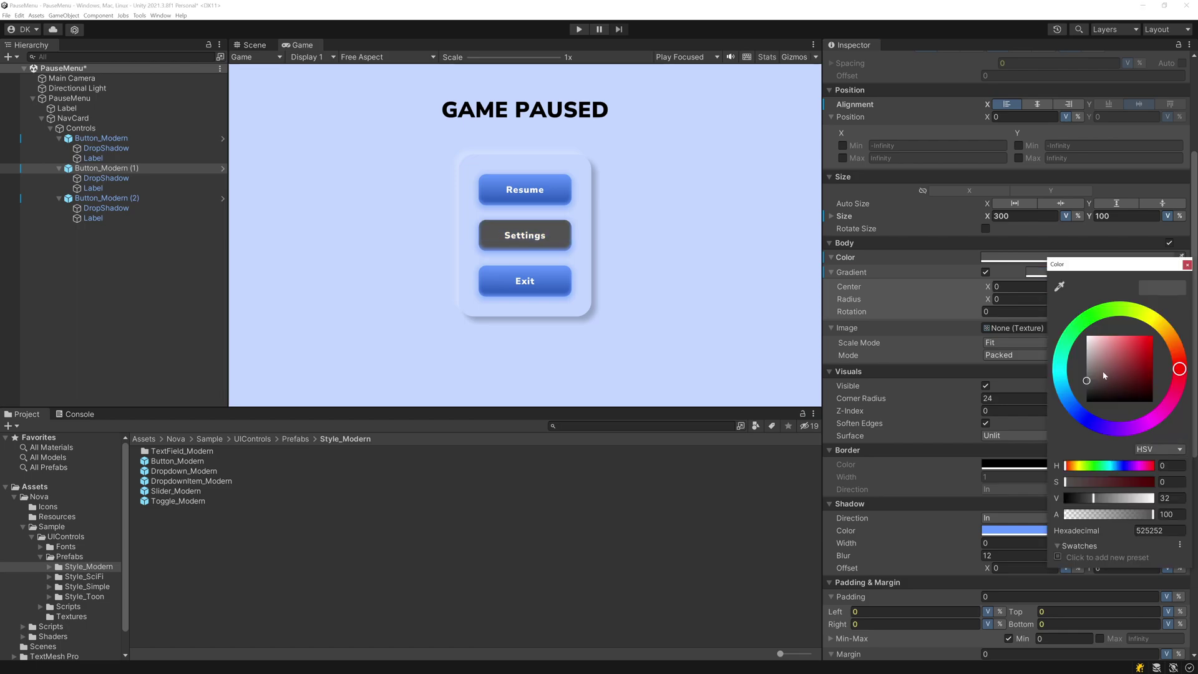
click(1089, 367)
click(1188, 267)
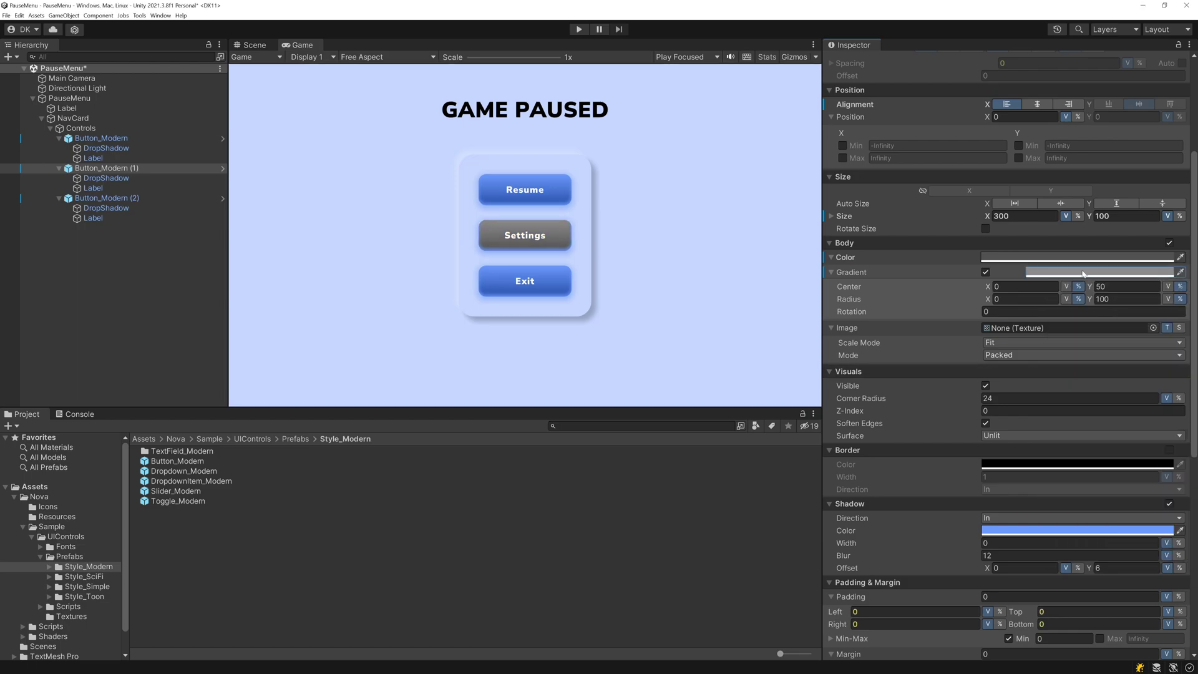
Copy the Settings button's gradient color to its own shadow and to its DropShadow block's shadow.
right_click(1081, 271)
click(1095, 277)
scroll(1036, 431, down, 2)
right_click(991, 465)
click(1007, 480)
click(106, 178)
right_click(992, 451)
click(1006, 468)
Paste the lighter grey gradient color into the Settings button's Pressed Color in Item View.
click(64, 170)
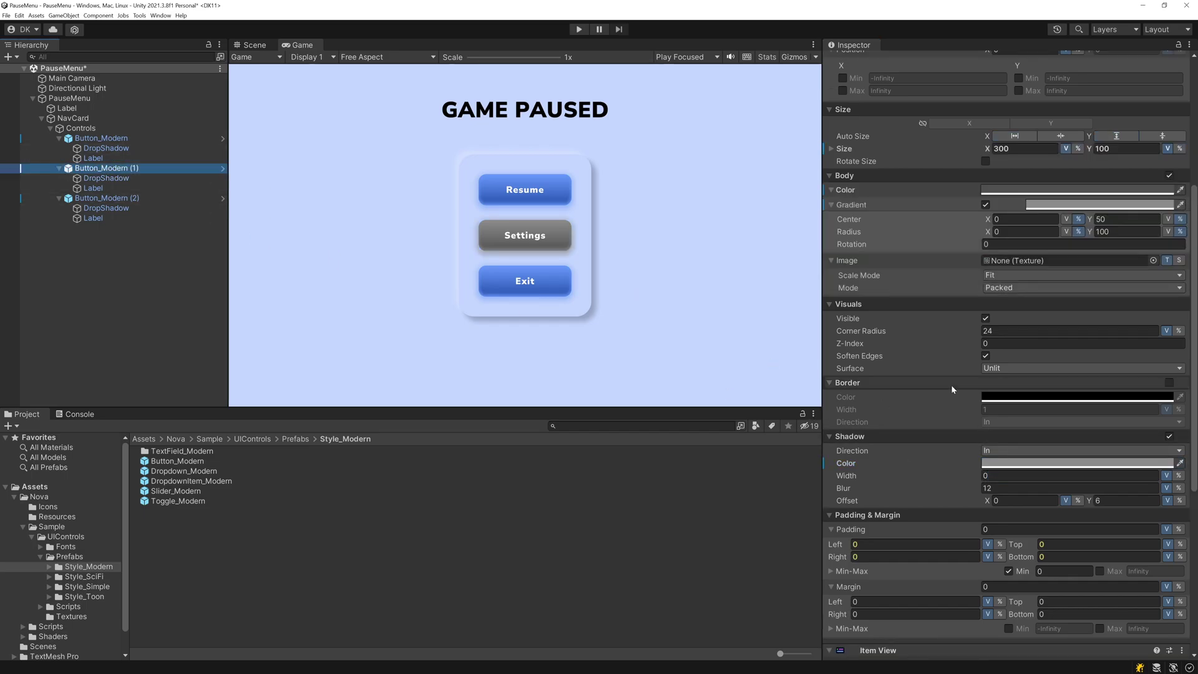
scroll(951, 384, down, 5)
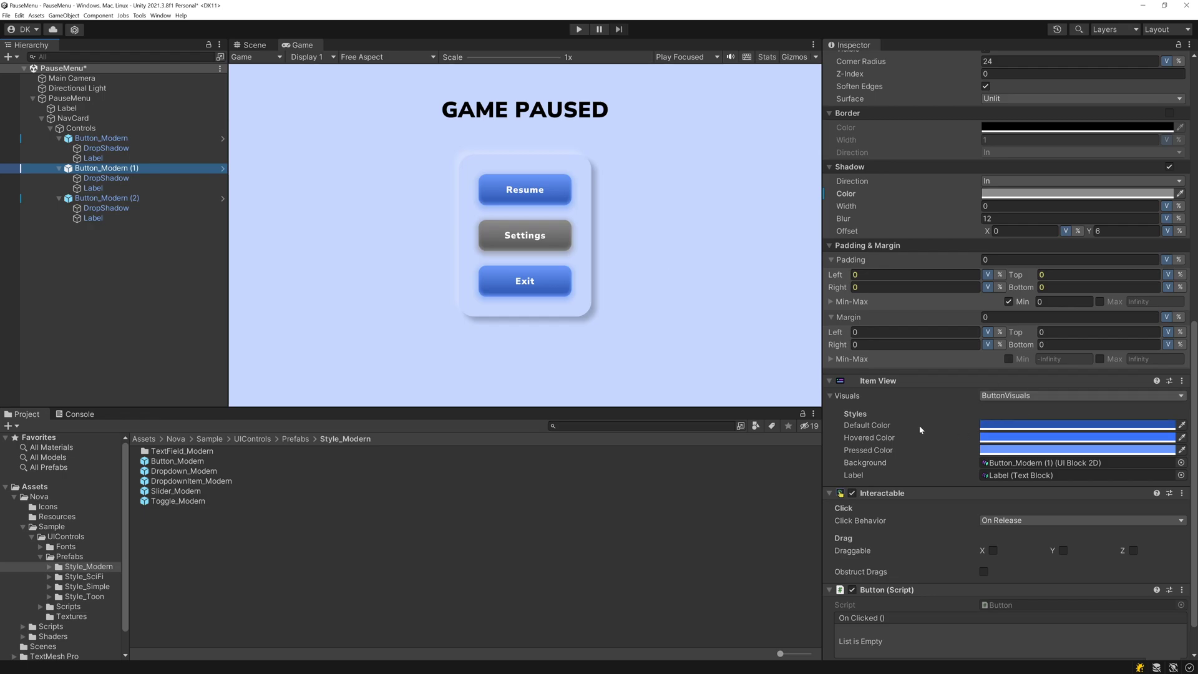
scroll(877, 448, up, 2)
right_click(992, 517)
click(1007, 531)
scroll(1006, 488, up, 5)
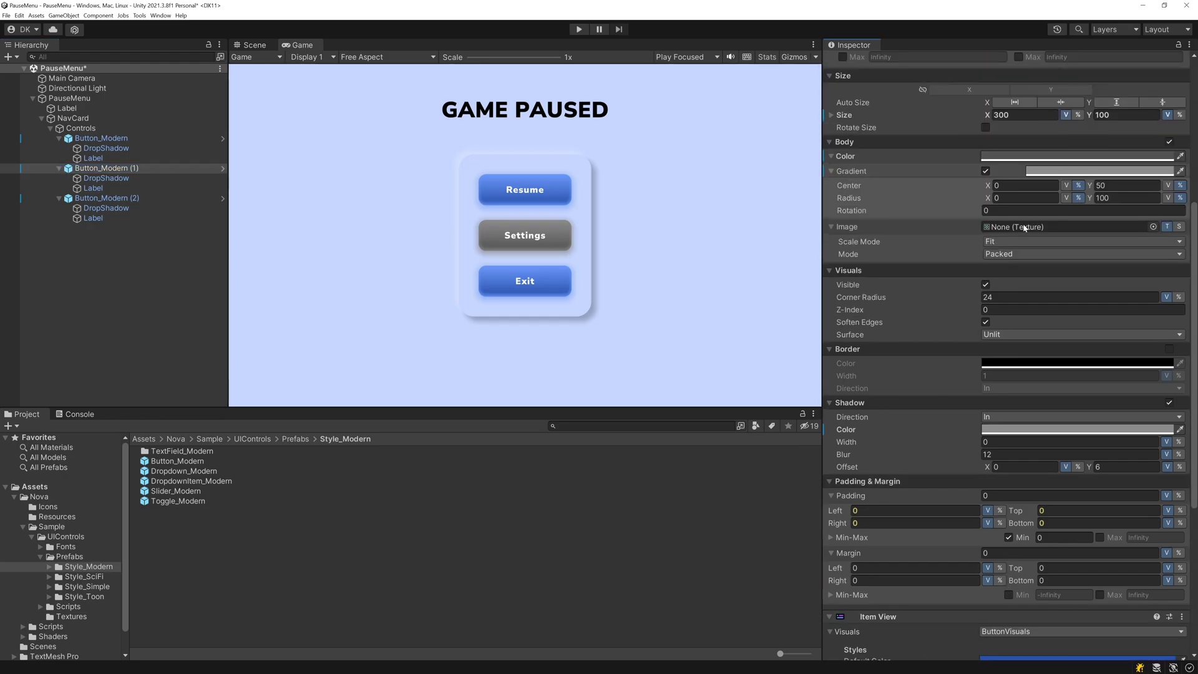
scroll(1008, 271, down, 6)
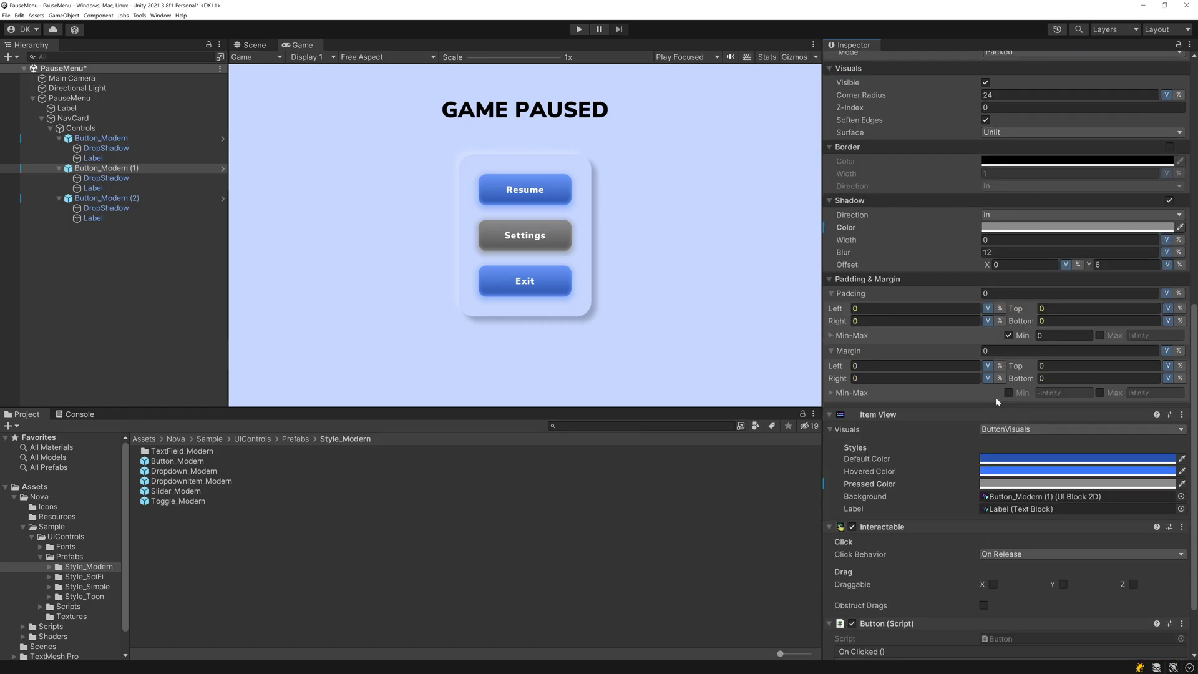
Paste the dark grey into the Settings button's Default and Hovered Colors, and lighten the Hovered Color slightly.
right_click(992, 460)
click(994, 476)
right_click(989, 472)
click(1006, 487)
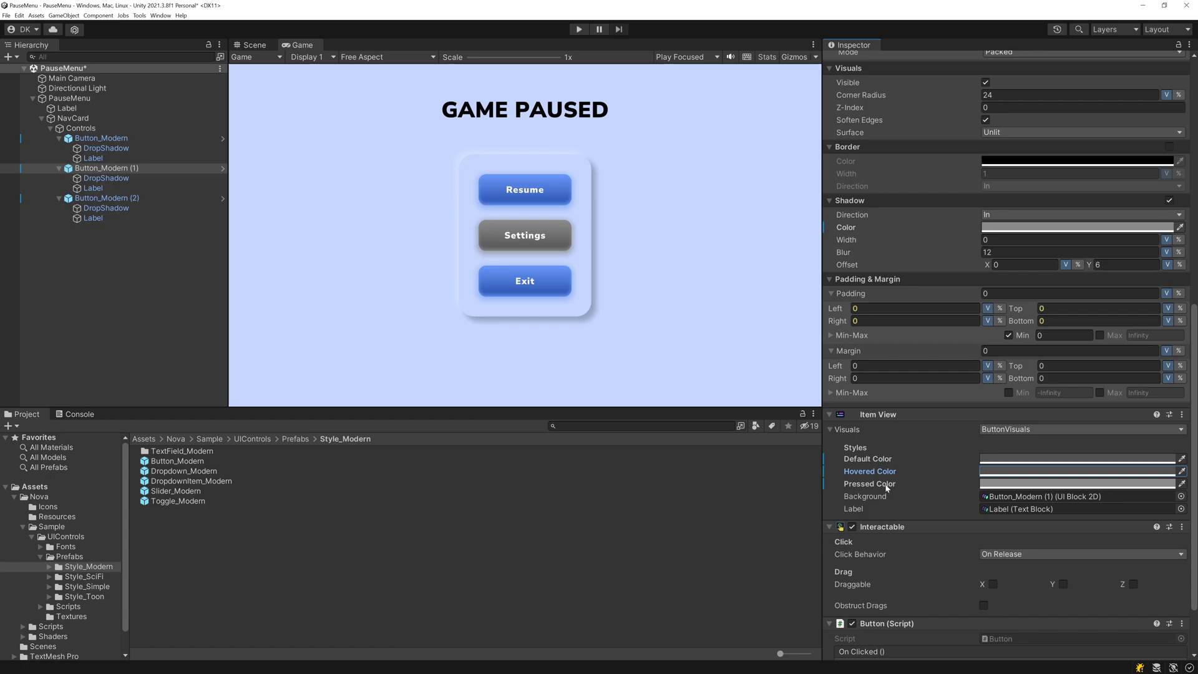
click(984, 473)
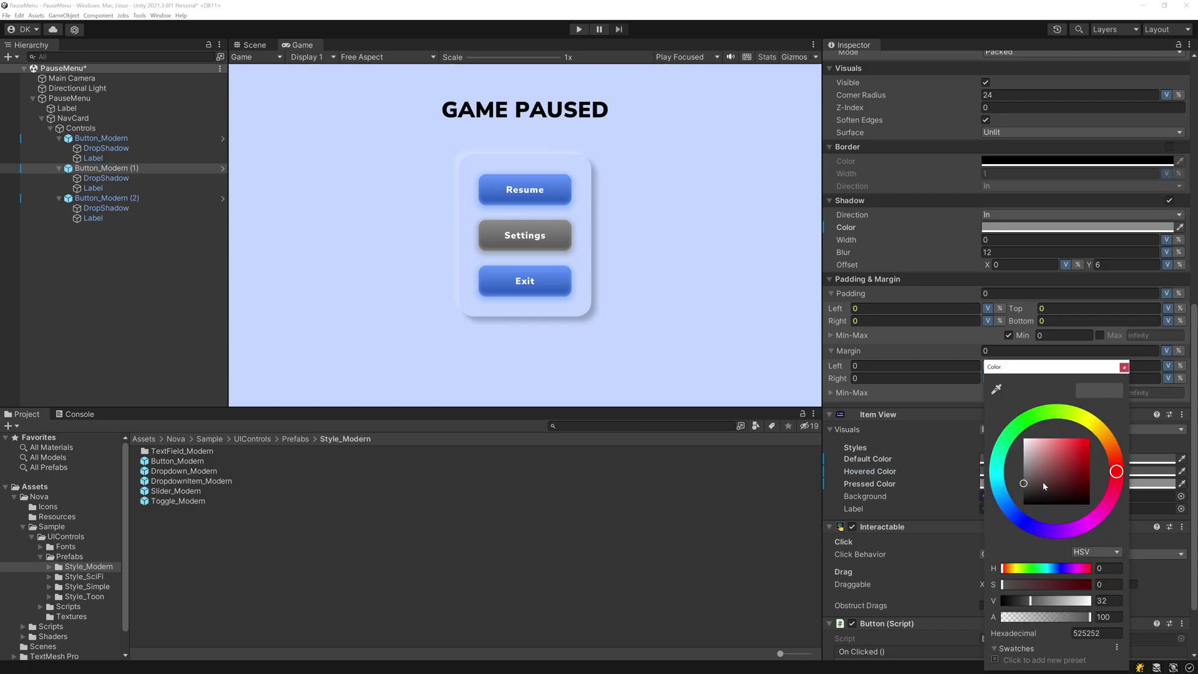
click(1123, 368)
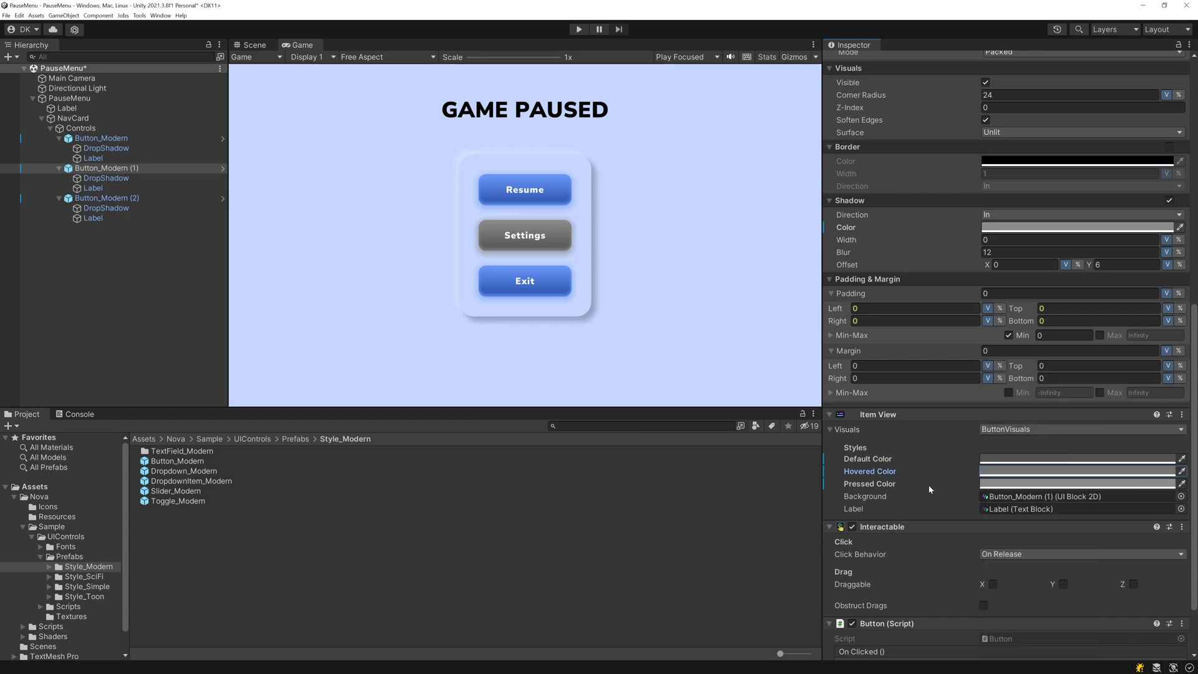
Shift the hue of the Exit button's body color to 340 for a dark pink, B22454.
click(103, 198)
scroll(1071, 185, up, 5)
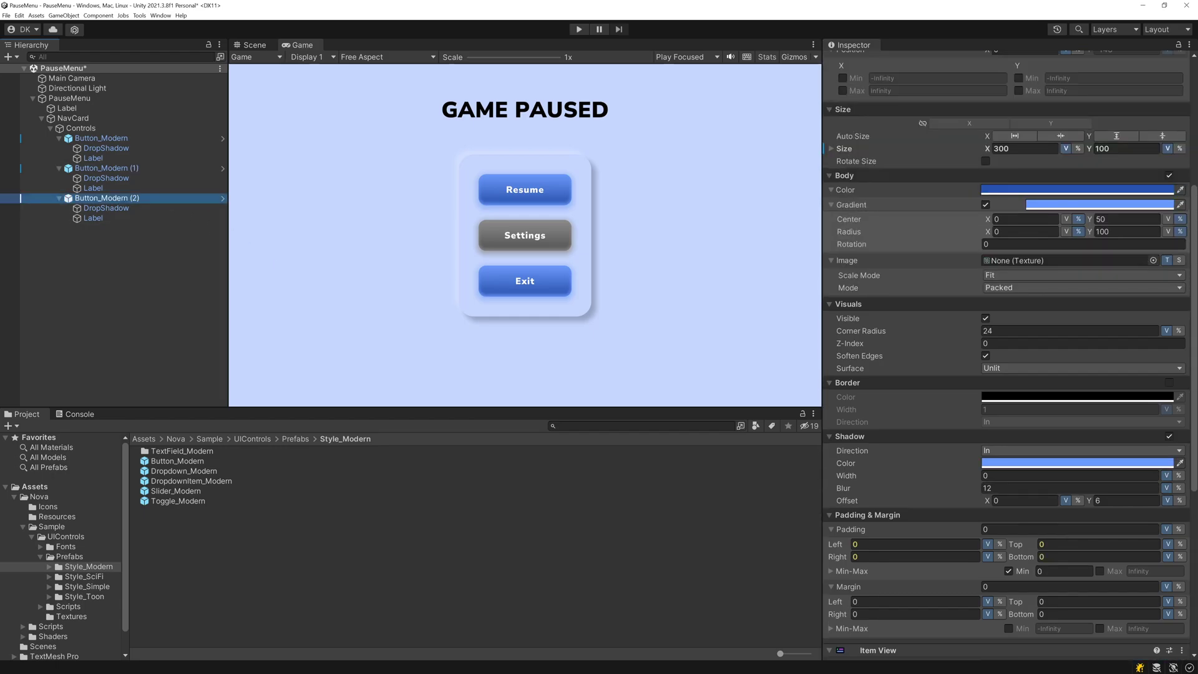
click(1072, 188)
drag(1176, 281, 1176, 308)
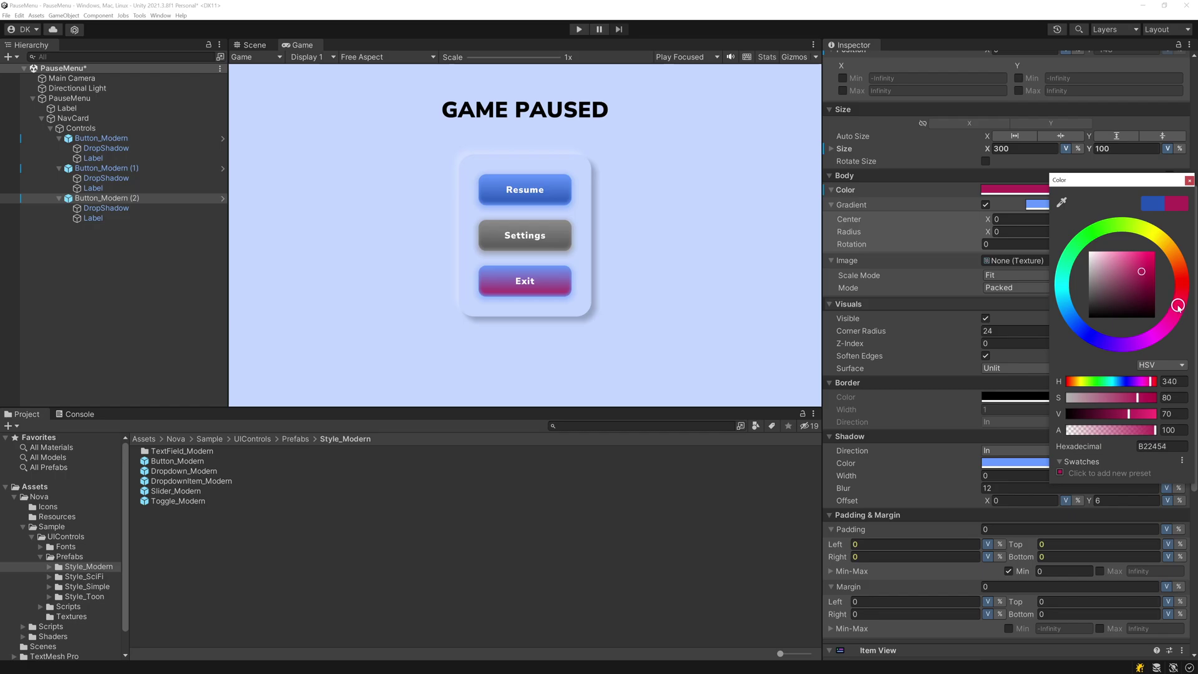
click(1187, 182)
Copy the Exit button's body color to its gradient and raise the gradient color's brightness (V) to 100.
right_click(1043, 190)
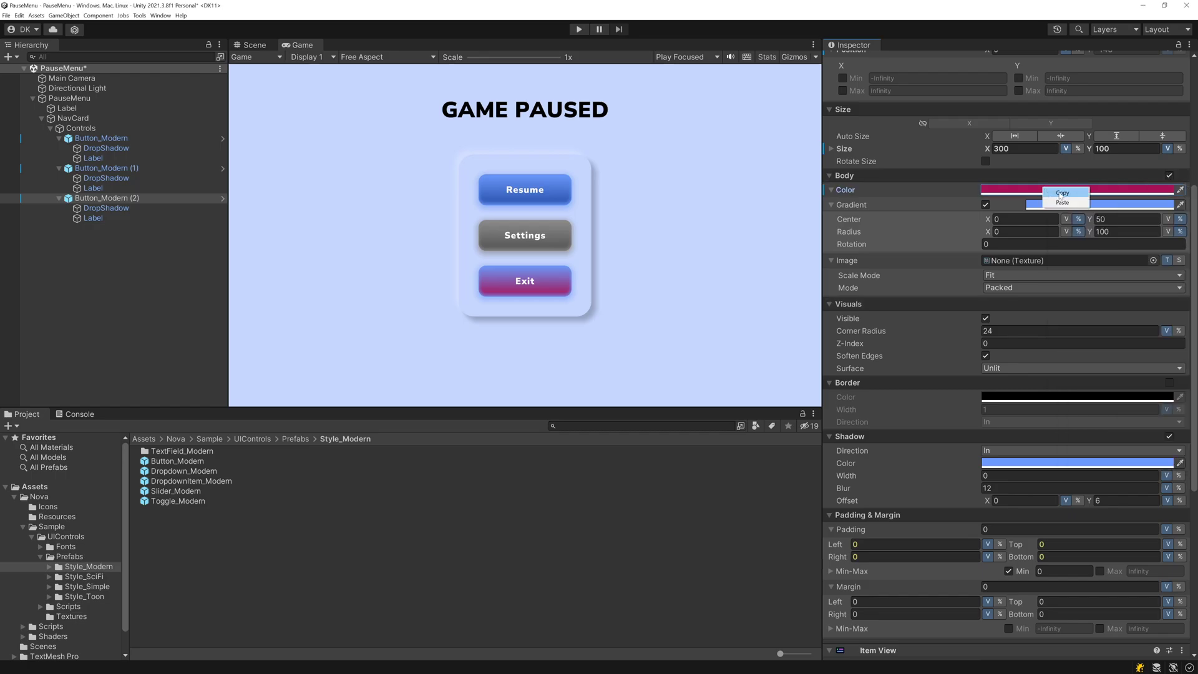
click(1061, 193)
right_click(1061, 205)
click(1062, 219)
click(1079, 205)
drag(1128, 432, 1151, 431)
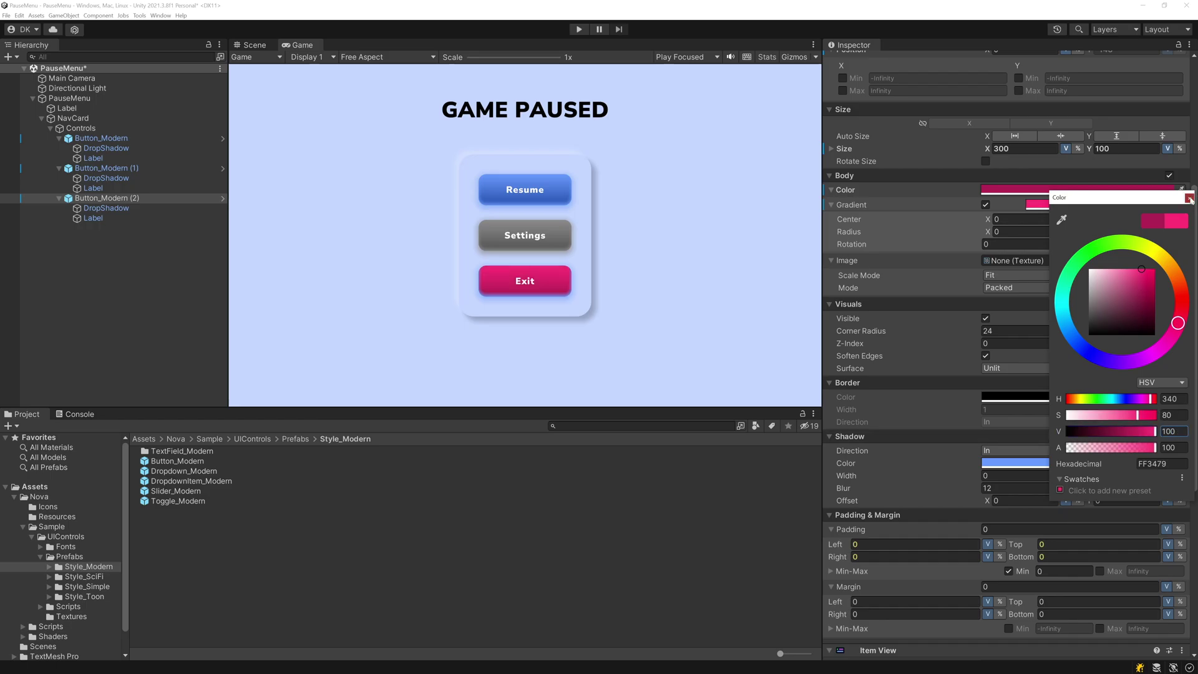
click(1190, 199)
Copy the Exit button's gradient color to its own shadow and to its DropShadow block's shadow.
right_click(1061, 206)
click(1071, 211)
scroll(1064, 250, down, 4)
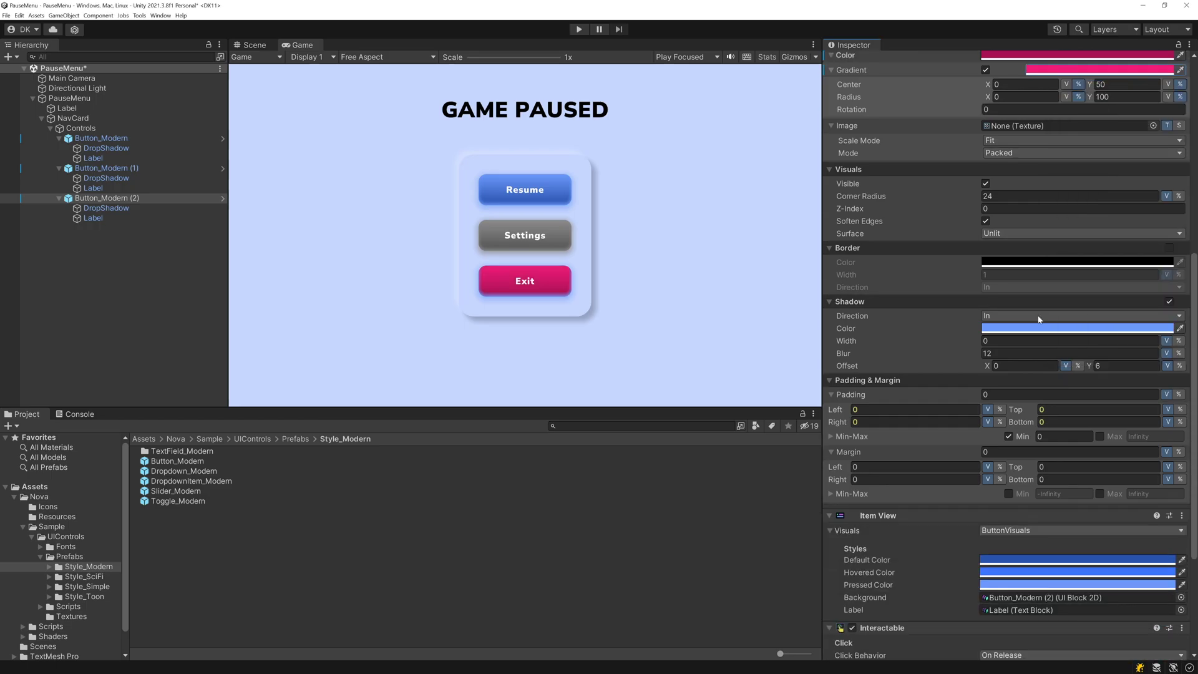
right_click(1000, 330)
click(1019, 345)
click(106, 208)
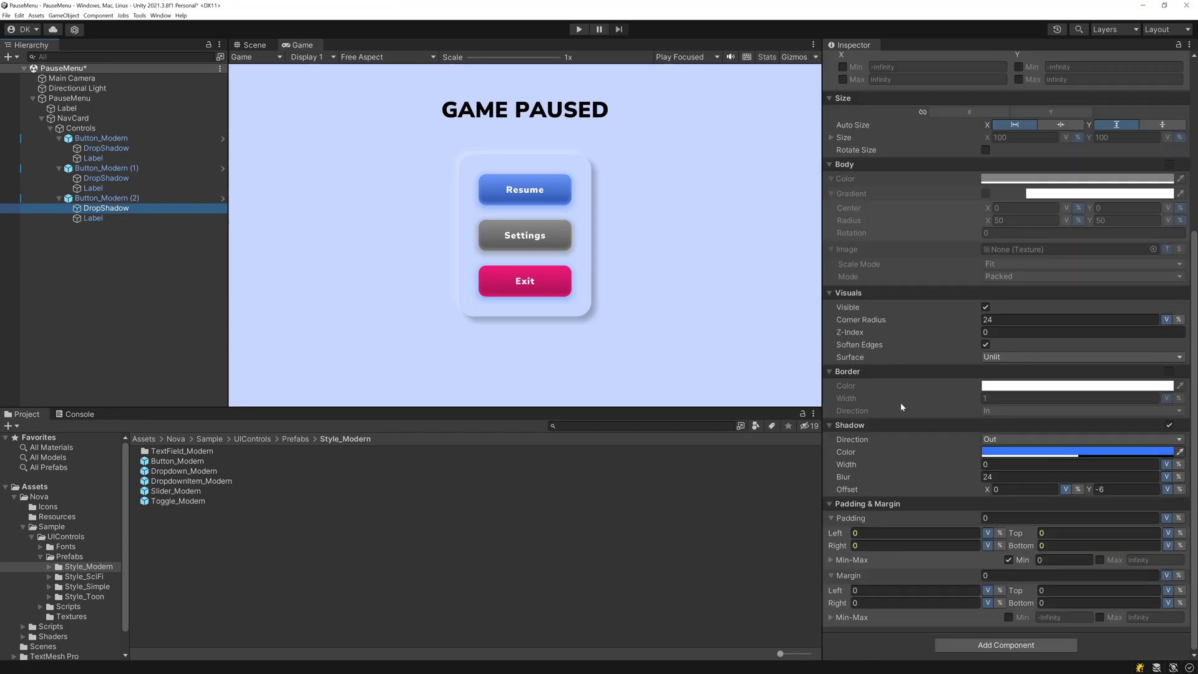
right_click(989, 458)
click(1006, 473)
Copy the Exit button's body color to its Default Color and its shadow color to its Pressed Color in Item View.
click(142, 199)
right_click(1010, 189)
click(1027, 194)
scroll(1029, 249, down, 7)
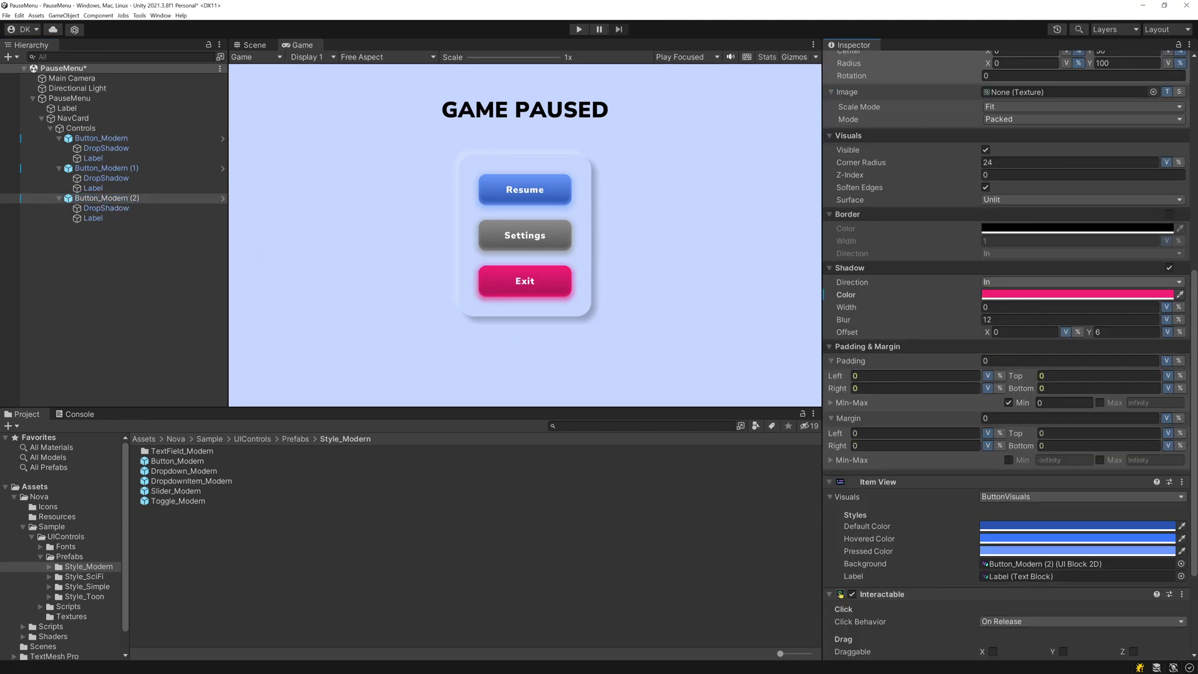
right_click(1019, 458)
click(1036, 476)
right_click(987, 228)
click(1003, 231)
right_click(1001, 484)
click(1015, 497)
Paste the bright pink into the Exit button's Hovered Color and darken it slightly.
right_click(1008, 471)
click(1023, 485)
click(1073, 471)
drag(1098, 605, 1092, 606)
click(1139, 368)
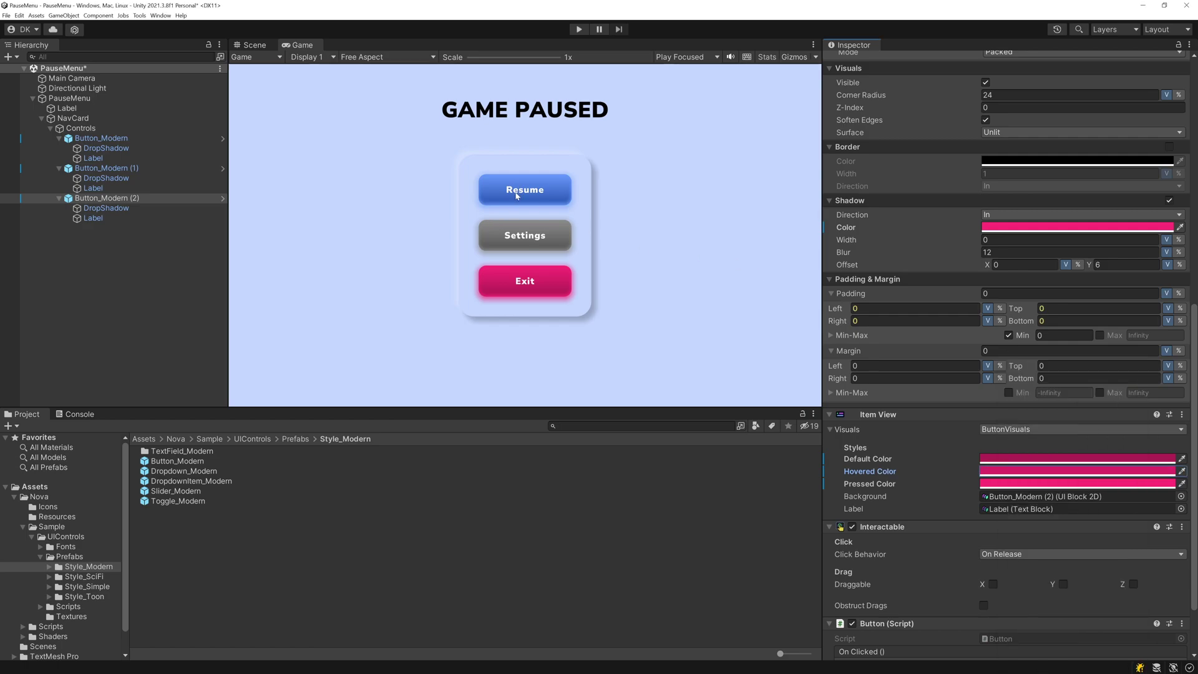
Add an Input Manager component to the PauseMenu object.
click(69, 98)
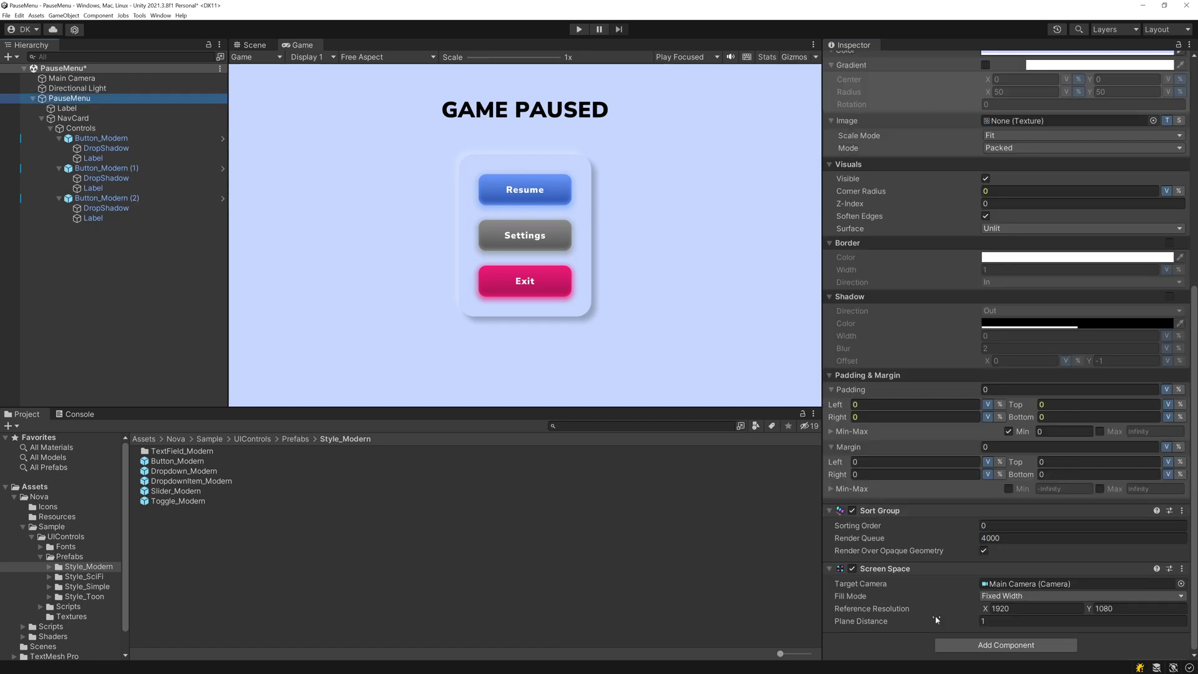
click(974, 647)
text(input)
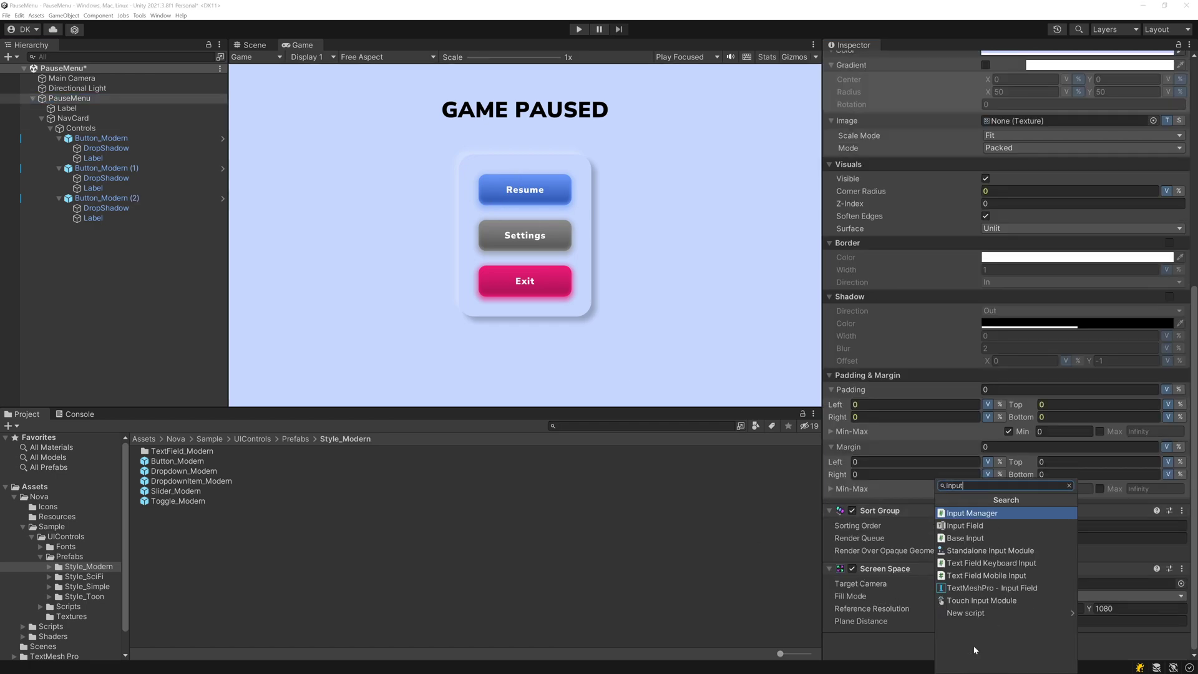
key(Return)
scroll(973, 650, down, 4)
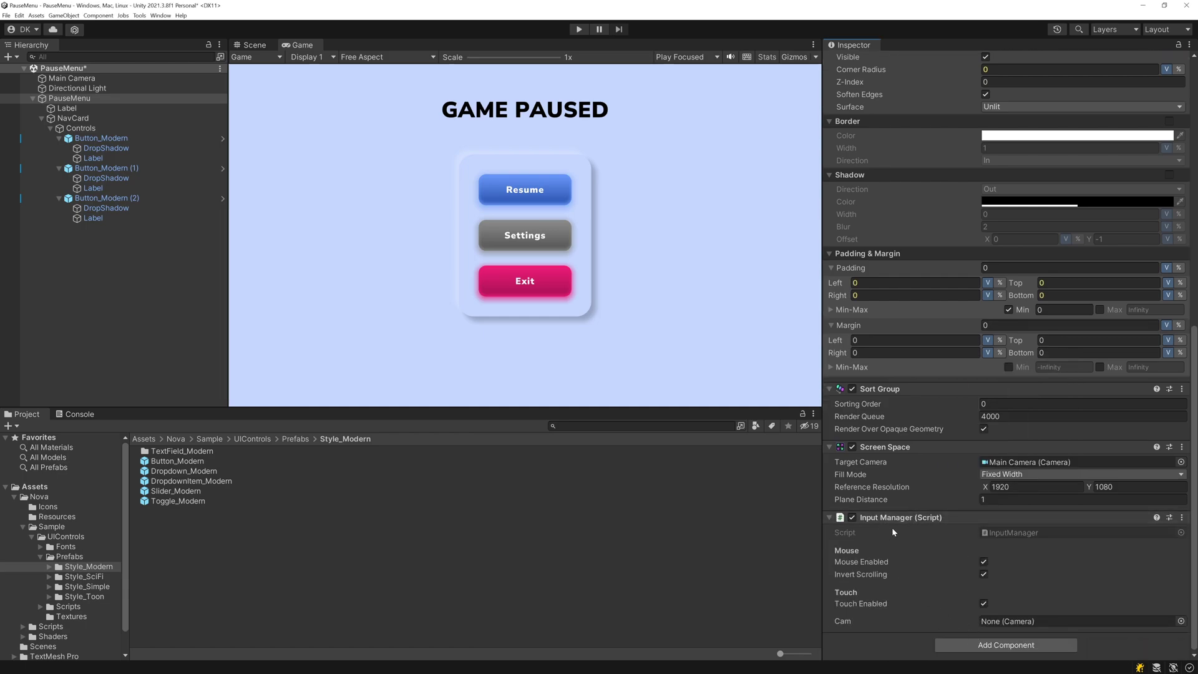
Run the scene to test the menu buttons' interaction colors, stop it, and return to the Scene view.
click(580, 29)
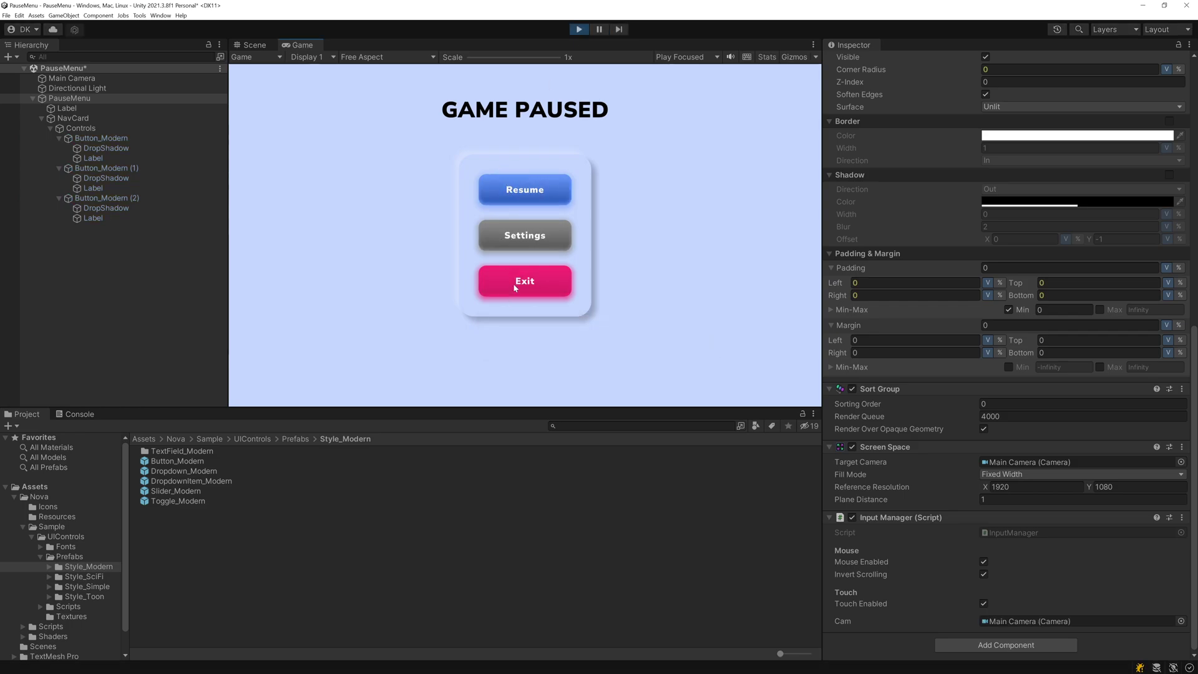
click(578, 30)
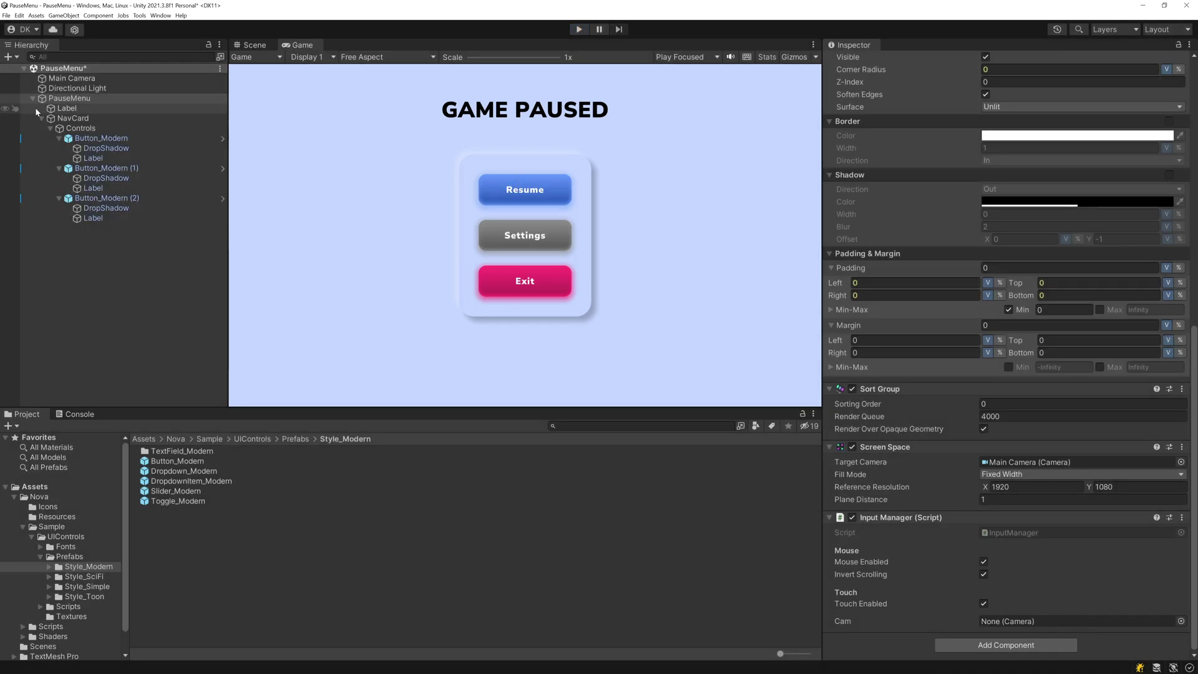
click(250, 46)
Add a Nova UIBlock as a child of PauseMenu and name it Footer.
click(42, 119)
click(42, 118)
right_click(61, 100)
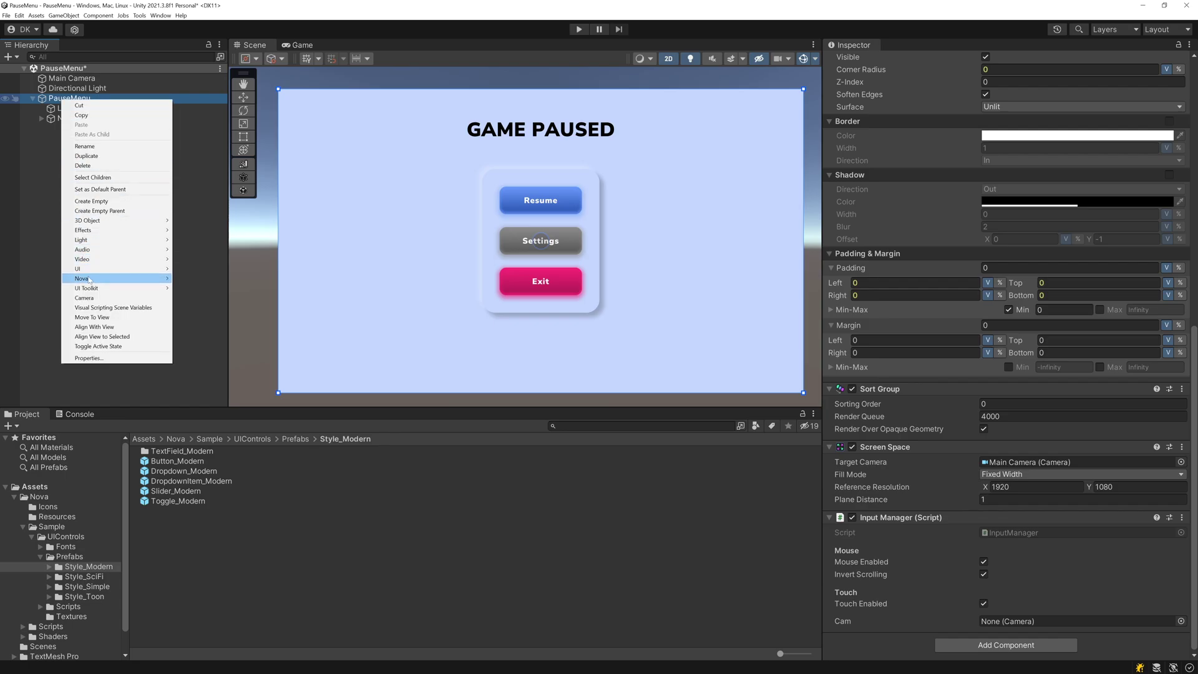
mouse_move(112, 279)
click(192, 306)
text(Footer)
key(Return)
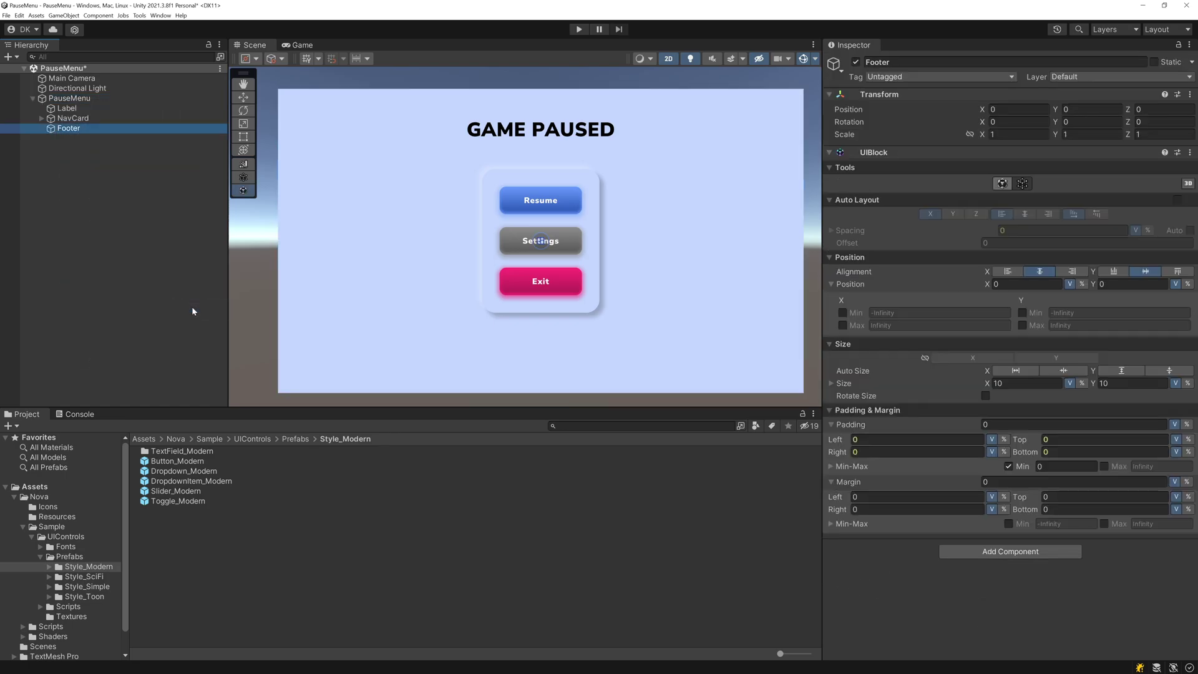
Align Footer to the bottom, expand its width, set its margin to 64, and make its height shrink to its content.
click(1115, 271)
click(1016, 370)
click(1079, 482)
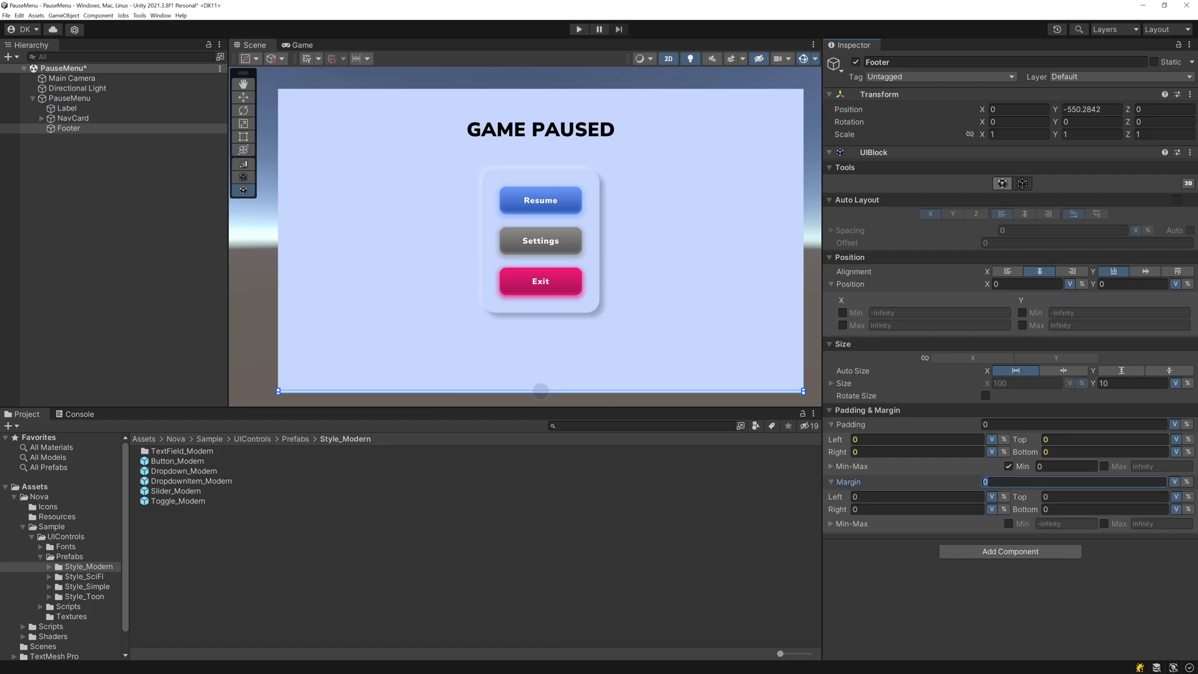
text(64)
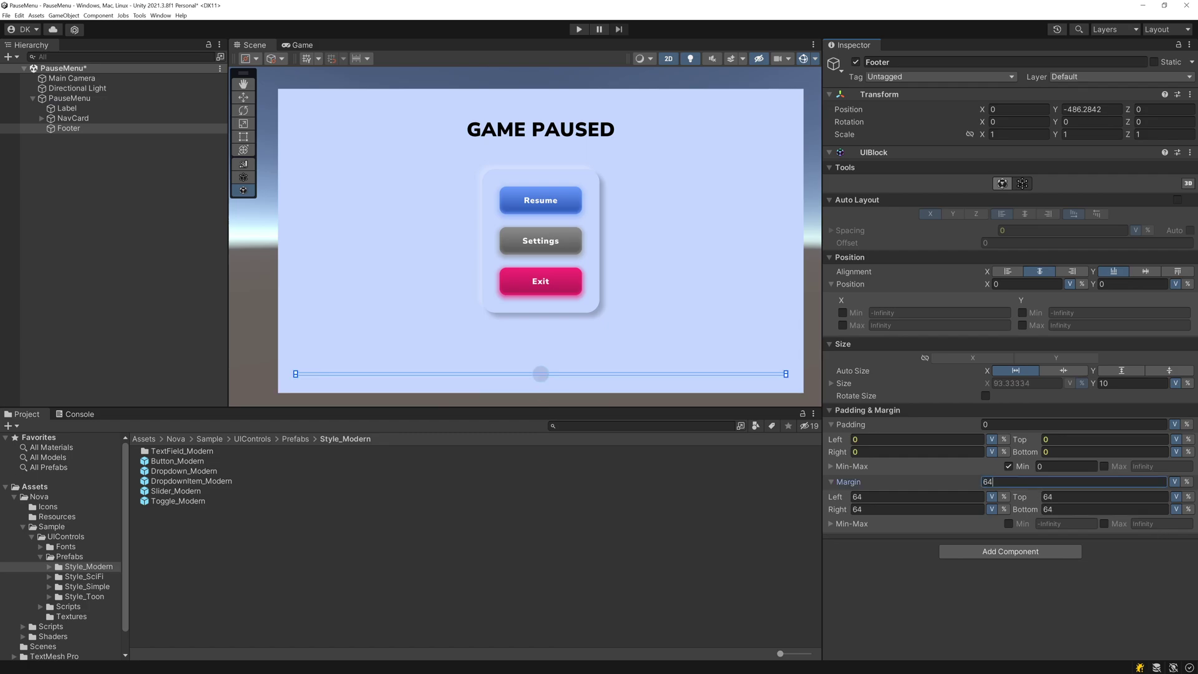
click(1174, 372)
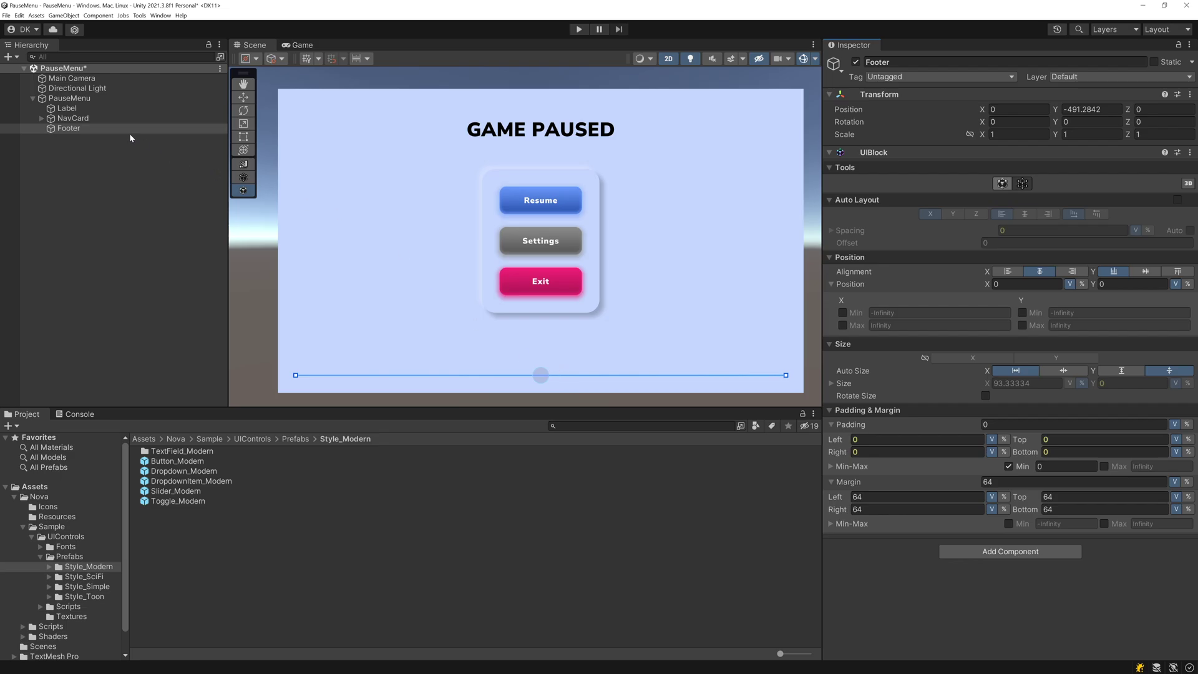
Duplicate NavCard, nest the copy under Footer, and rename it Music.
click(73, 120)
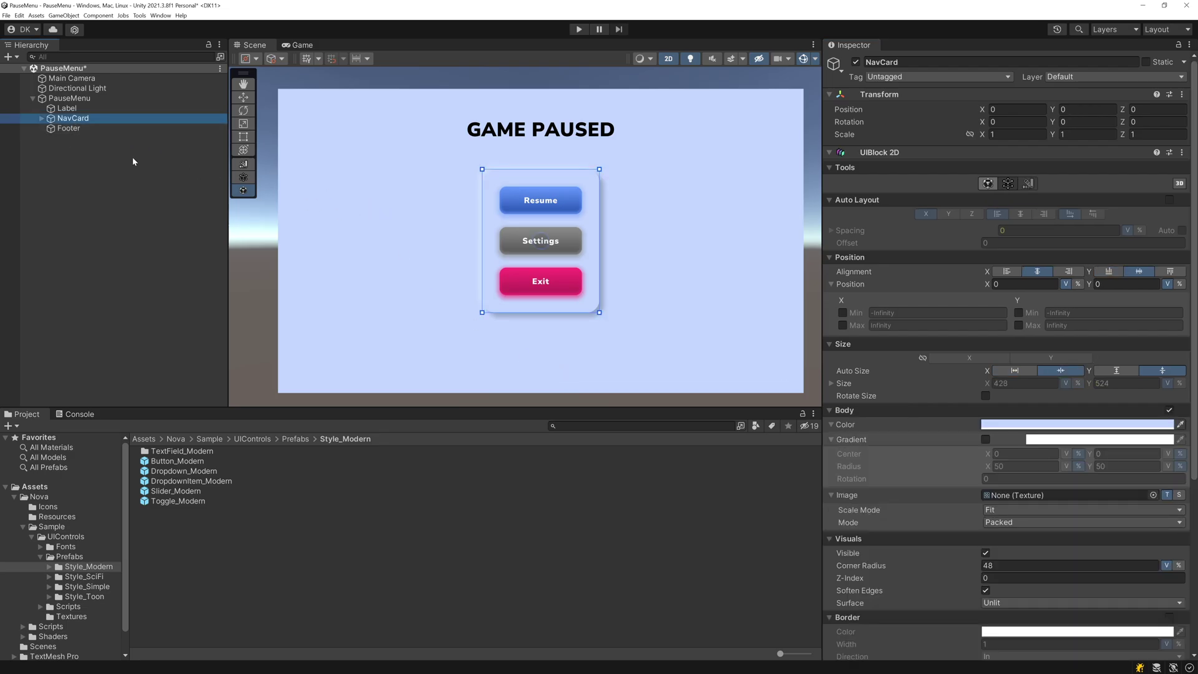
key(ctrl+d)
drag(73, 134, 73, 131)
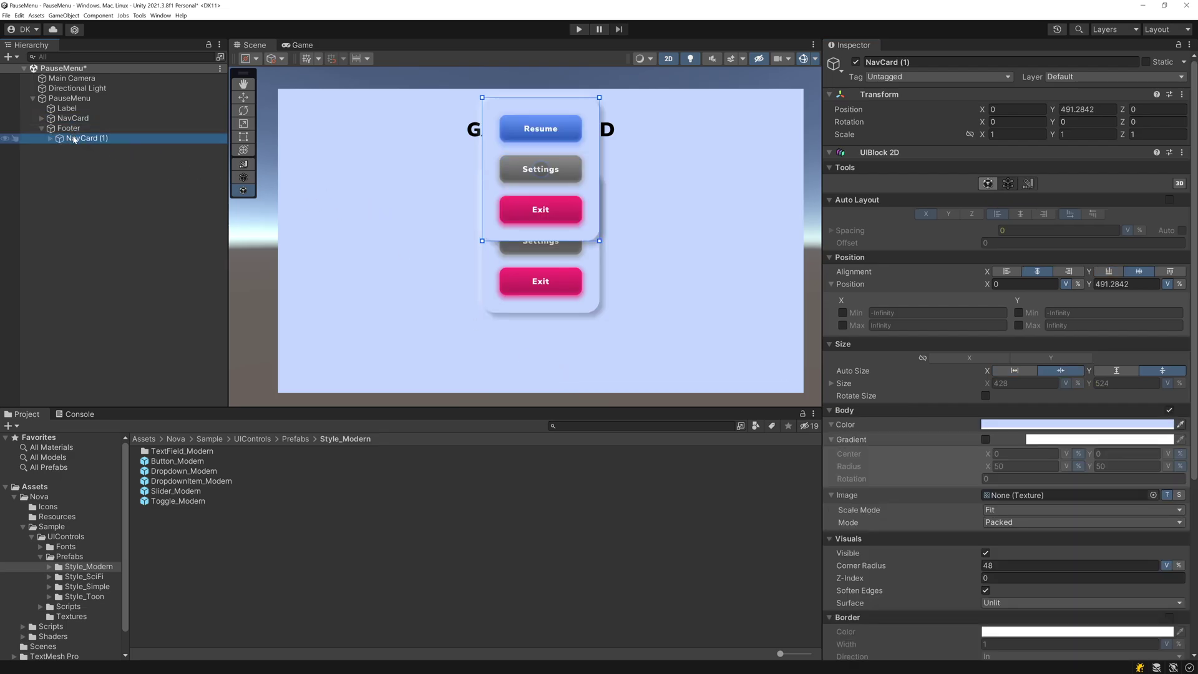
key(F2)
text(Music)
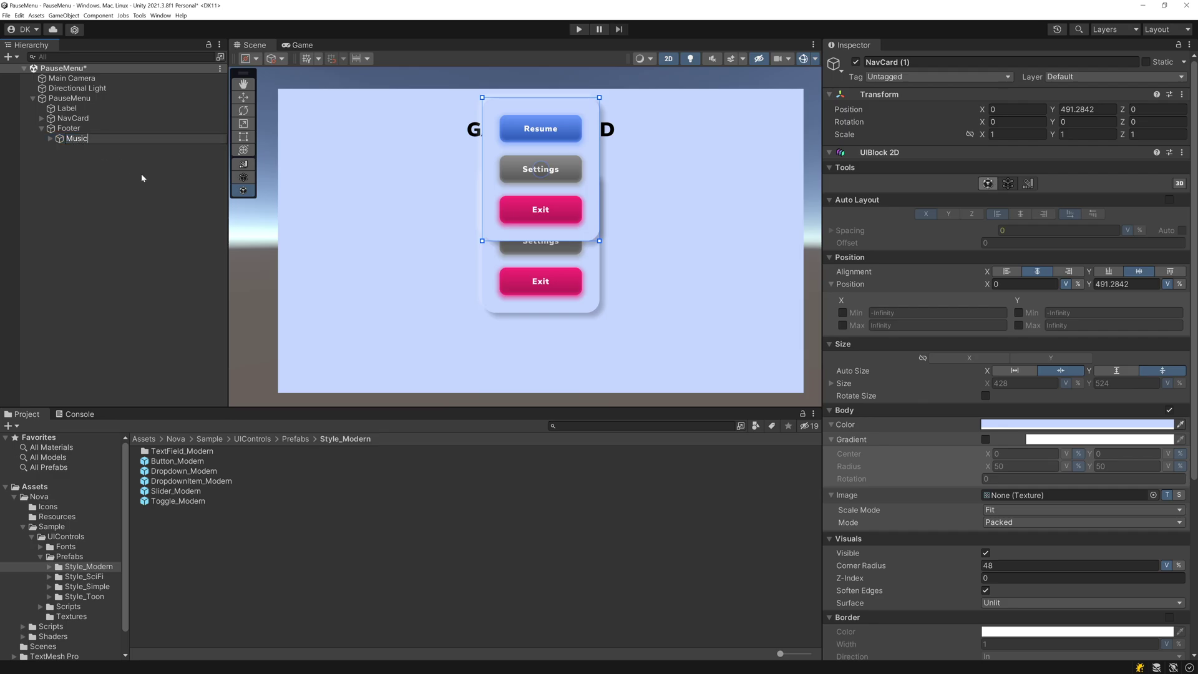
key(Return)
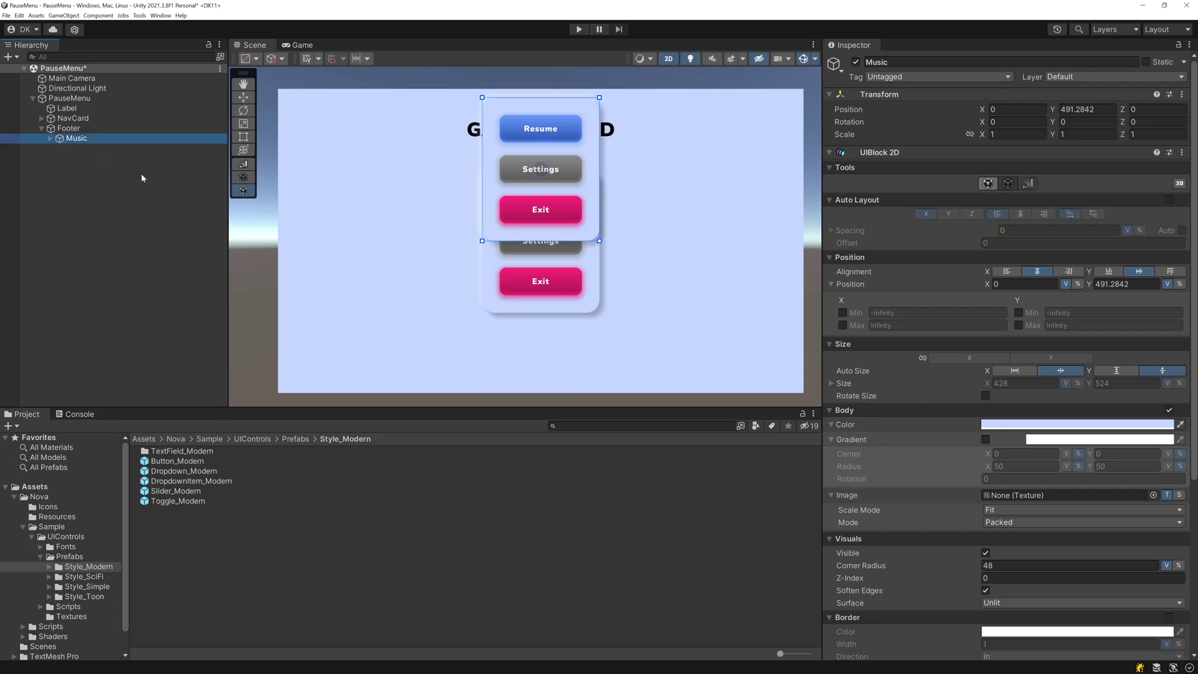
Delete the three Button_Modern objects from the Controls block of Music.
click(50, 138)
click(60, 148)
click(94, 159)
shift+click(93, 179)
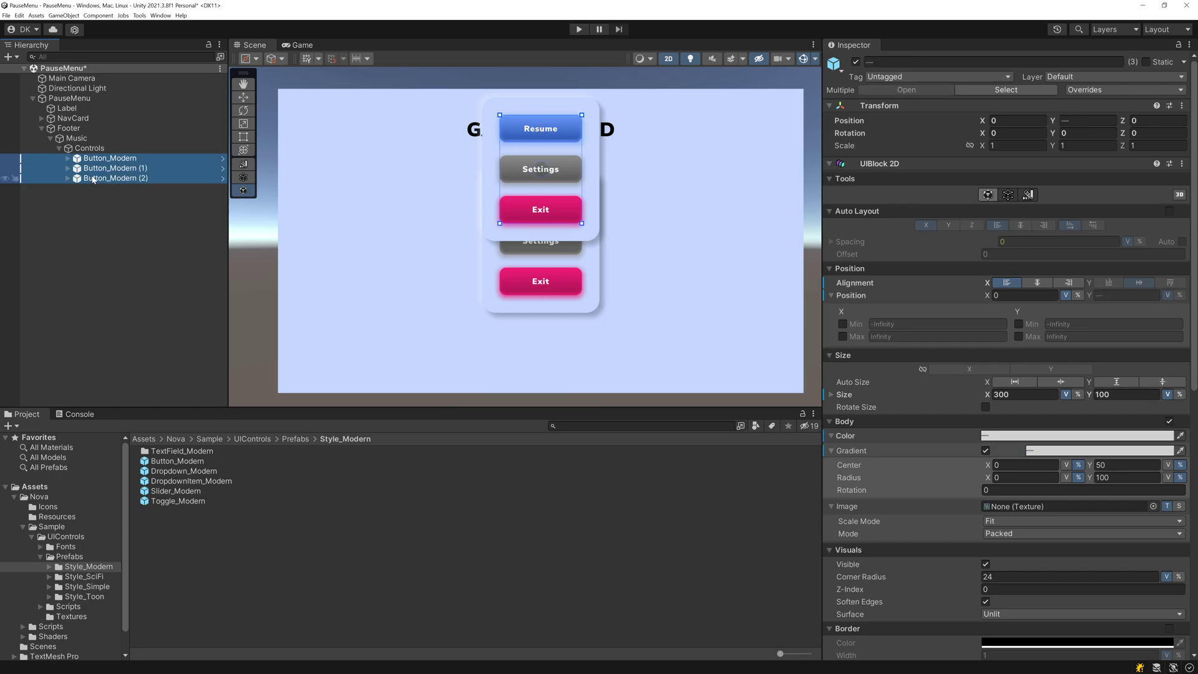
key(Delete)
Set the Music block's Y position to 0 and align it to the left of Footer.
click(81, 139)
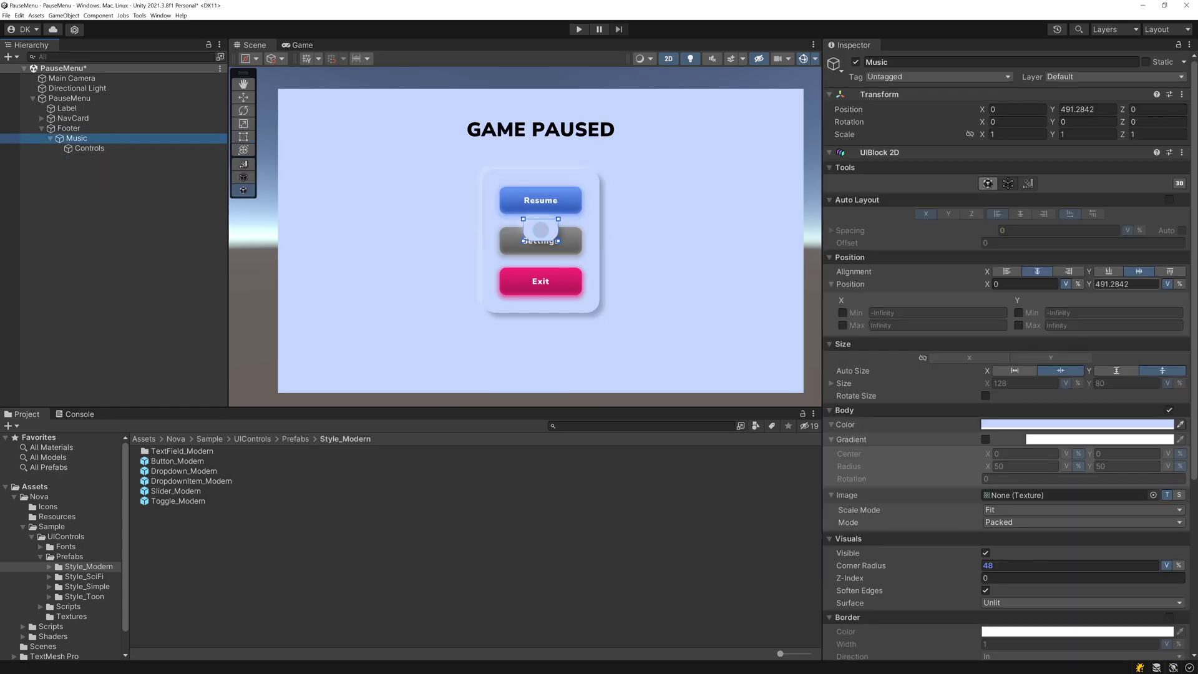
click(1117, 284)
text(0)
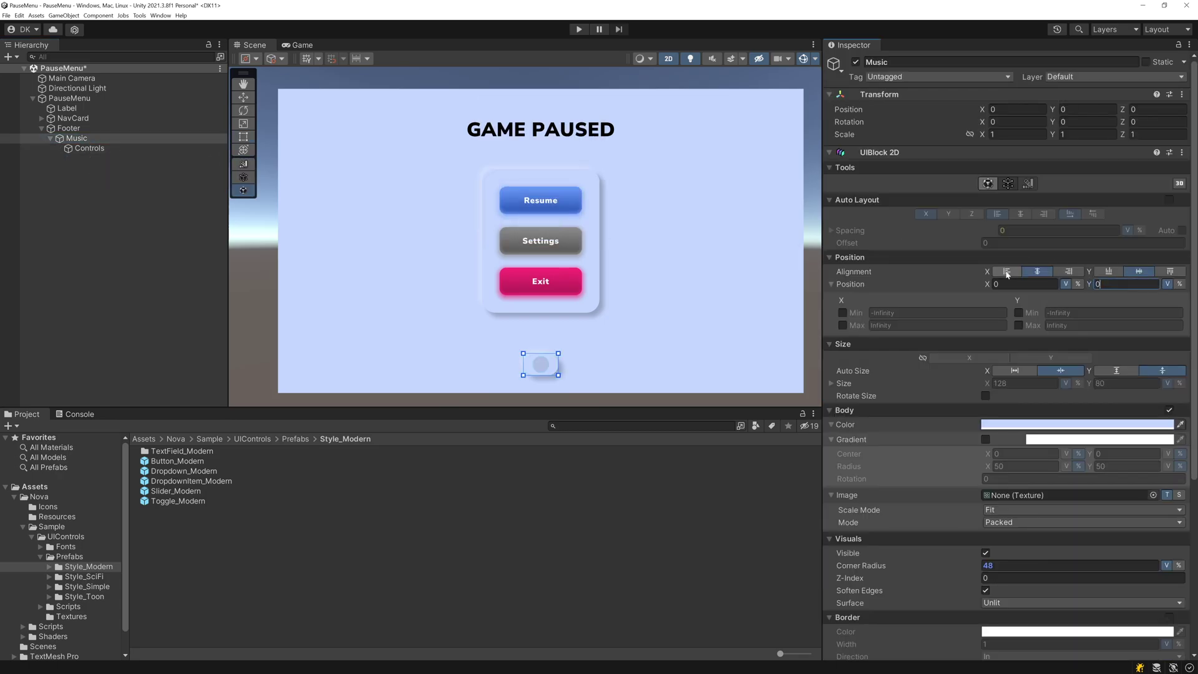
click(1007, 273)
Add the Toggle_Modern prefab to Music's Controls block and set that block's top and bottom padding to 16.
drag(185, 505, 100, 153)
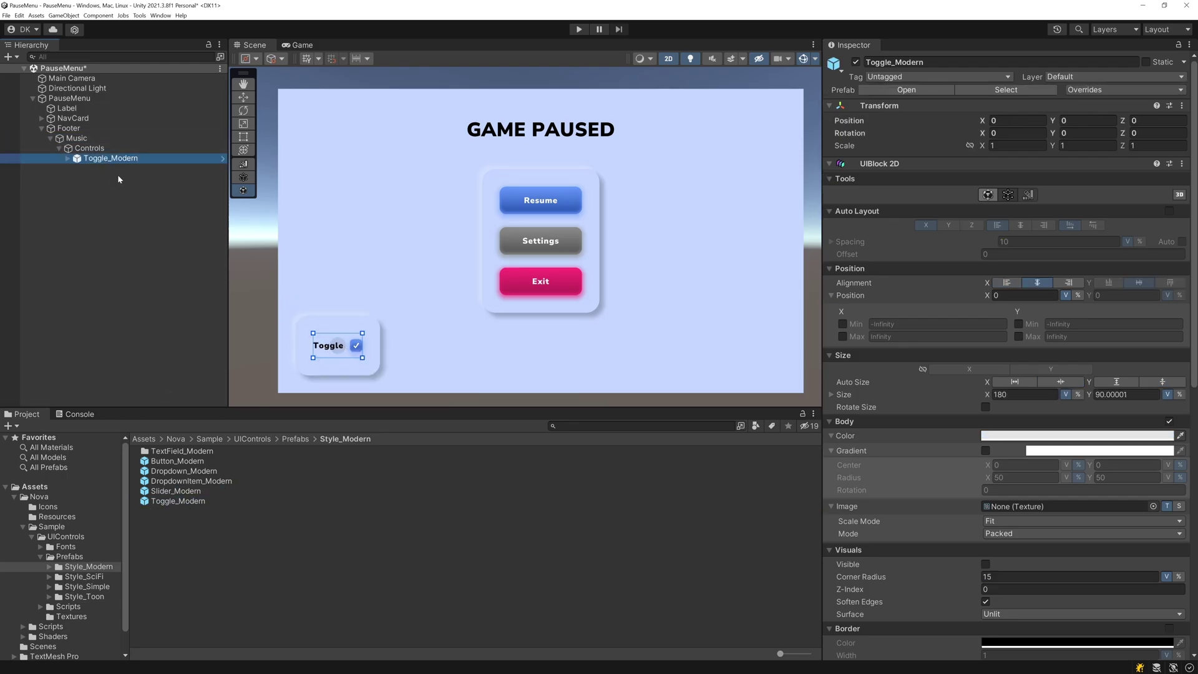
click(93, 149)
scroll(1043, 421, down, 10)
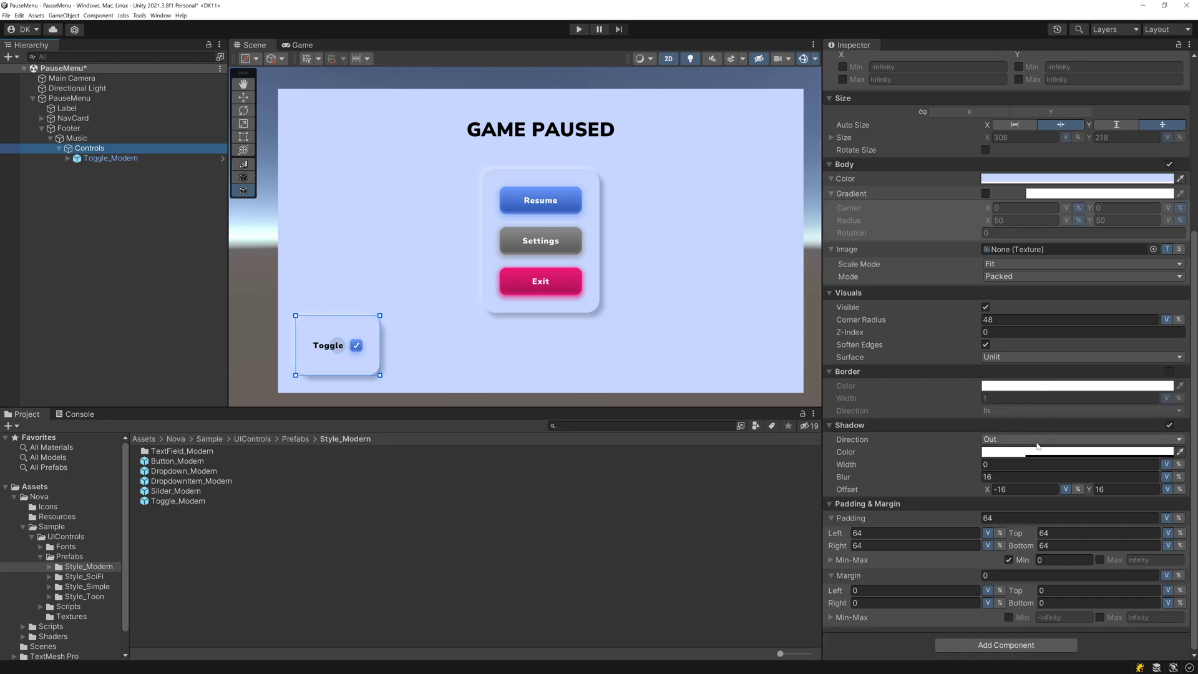
click(1073, 532)
text(16)
key(Tab)
text(16)
Change the toggle's label text to Music.
scroll(353, 383, up, 4)
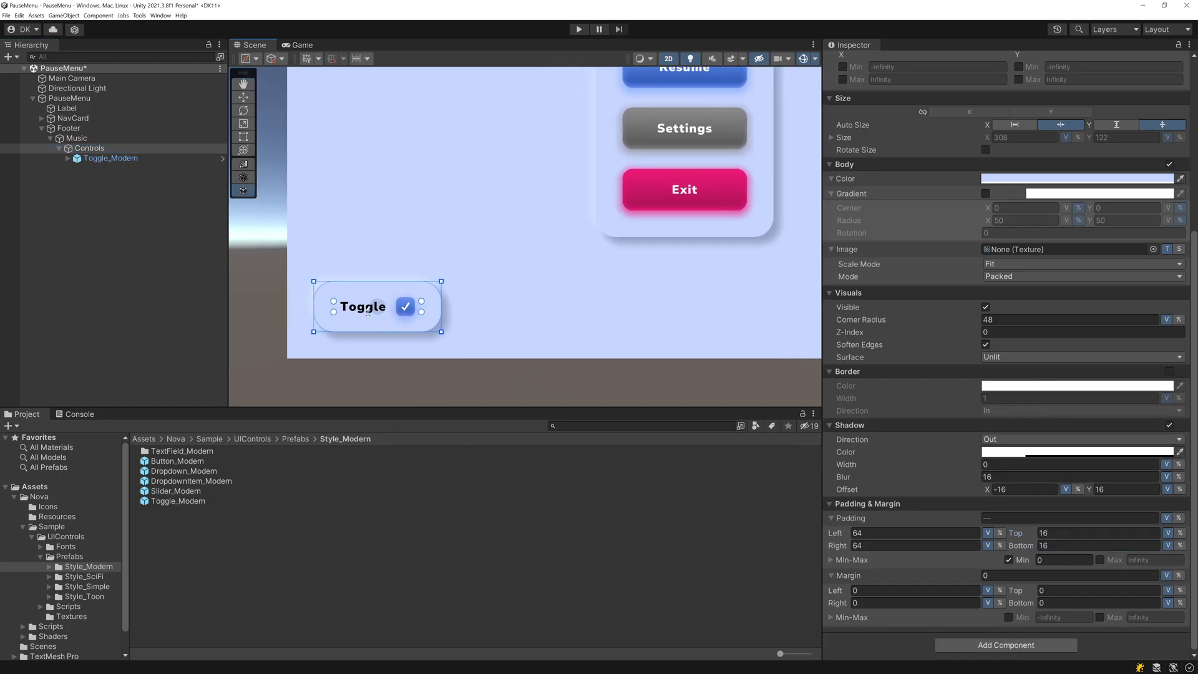
click(360, 307)
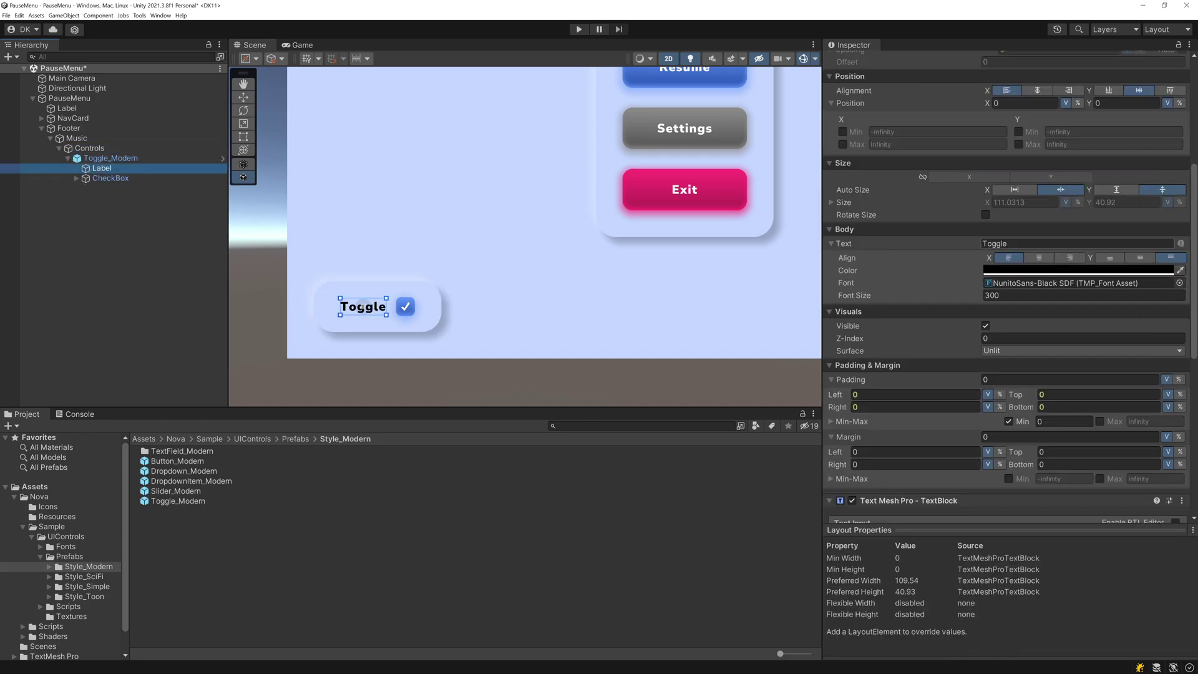
click(1035, 243)
text(Music)
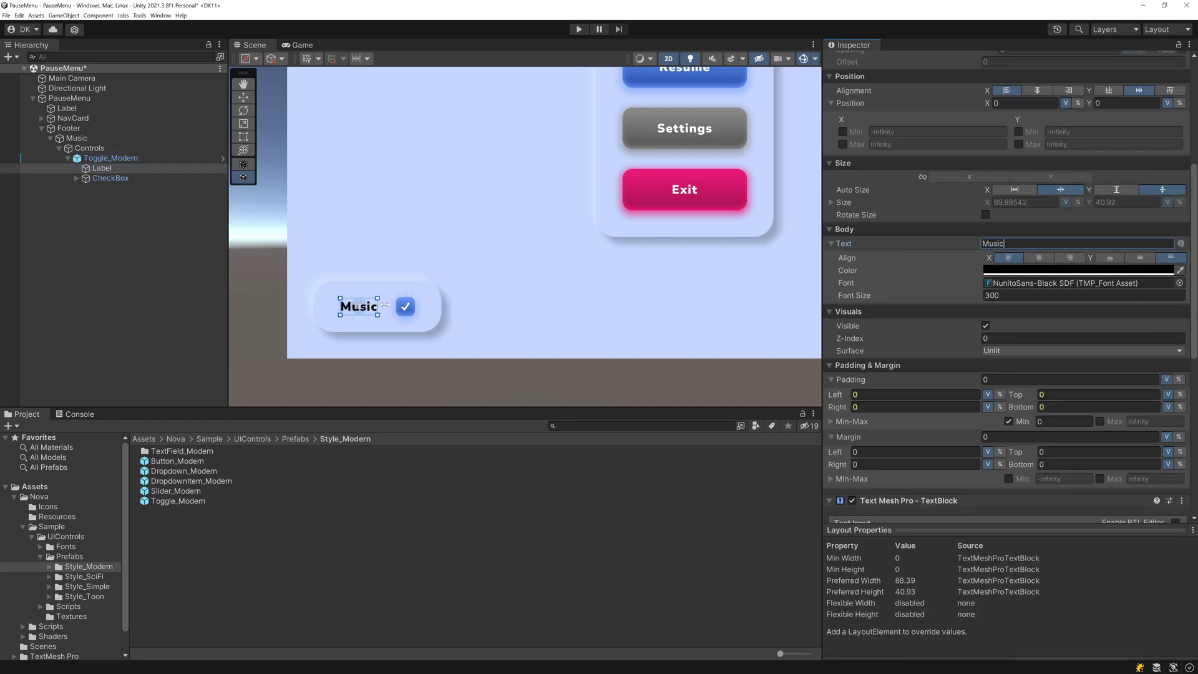
Add the Dropdown_Modern prefab to Music's Controls block and set the block's Auto Layout to the X axis.
scroll(380, 308, up, 2)
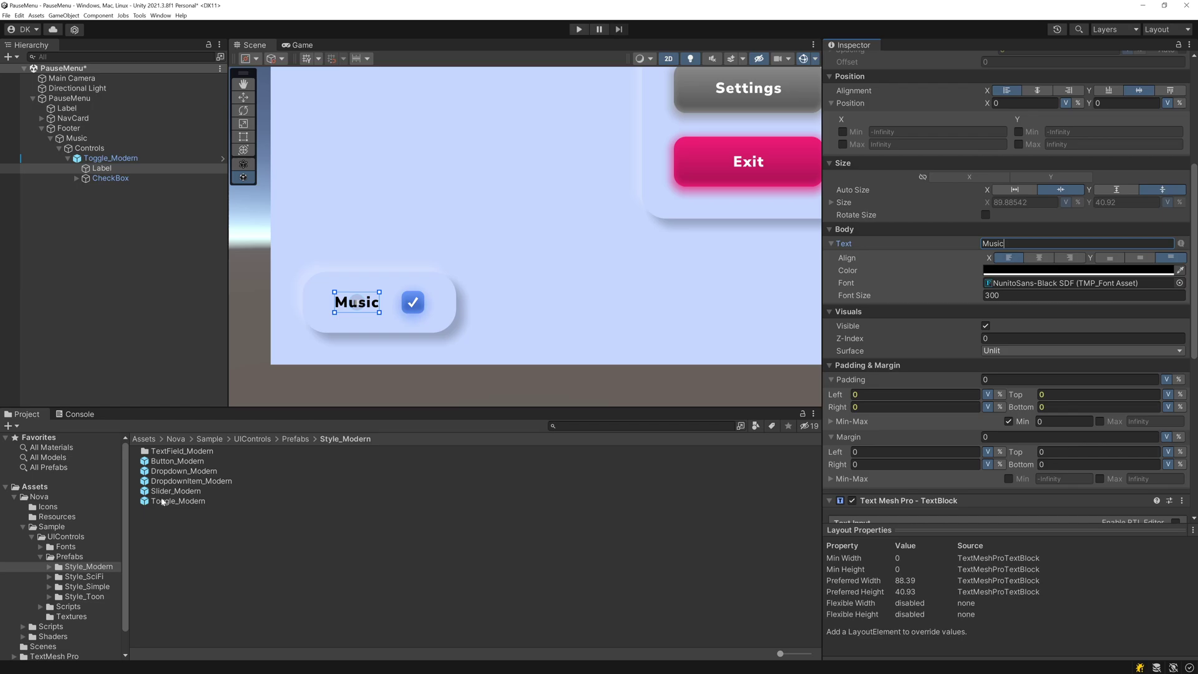
drag(180, 474, 89, 148)
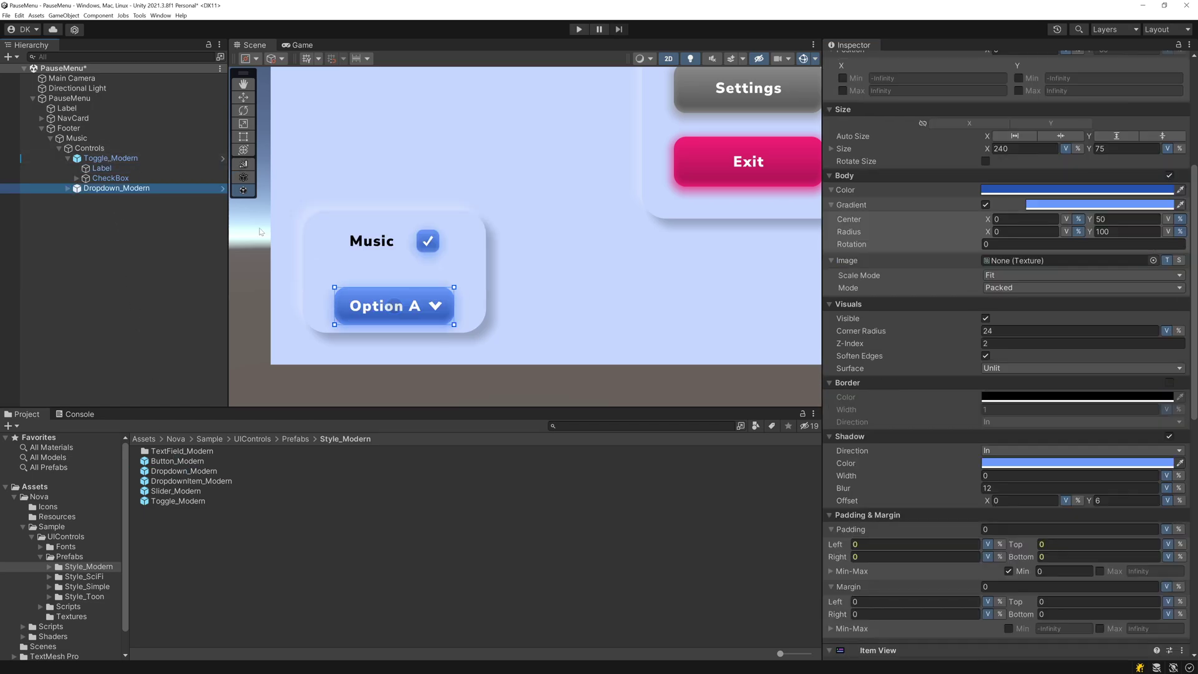
click(89, 148)
scroll(1046, 242, up, 3)
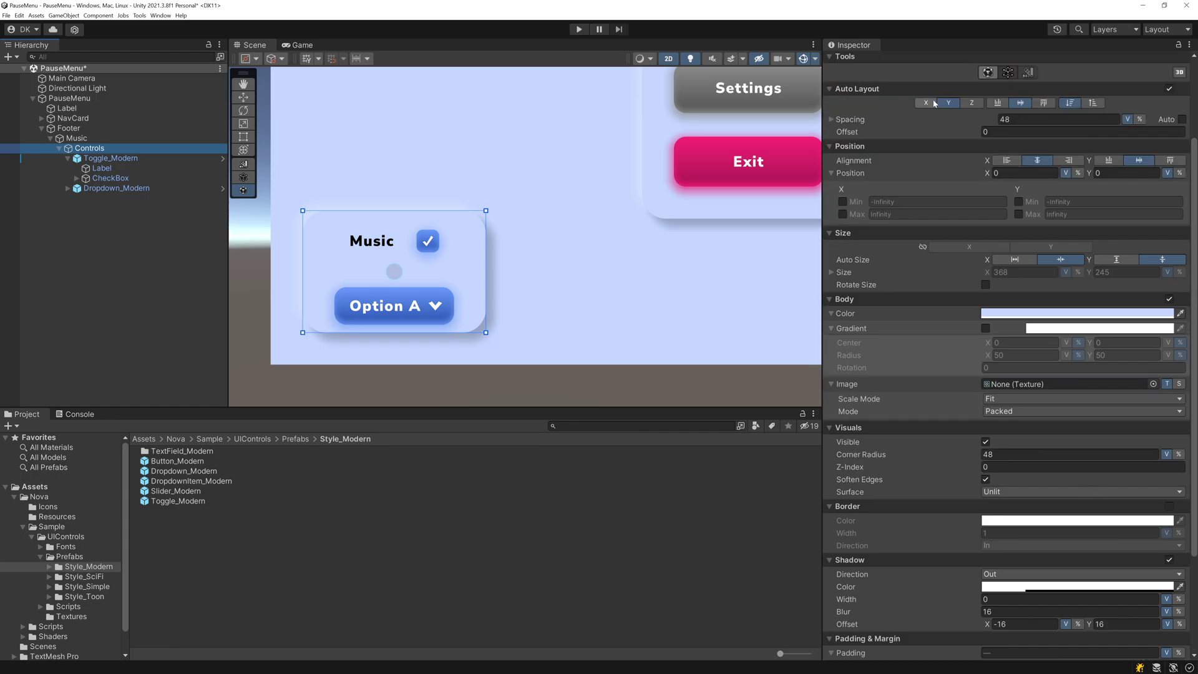
click(926, 103)
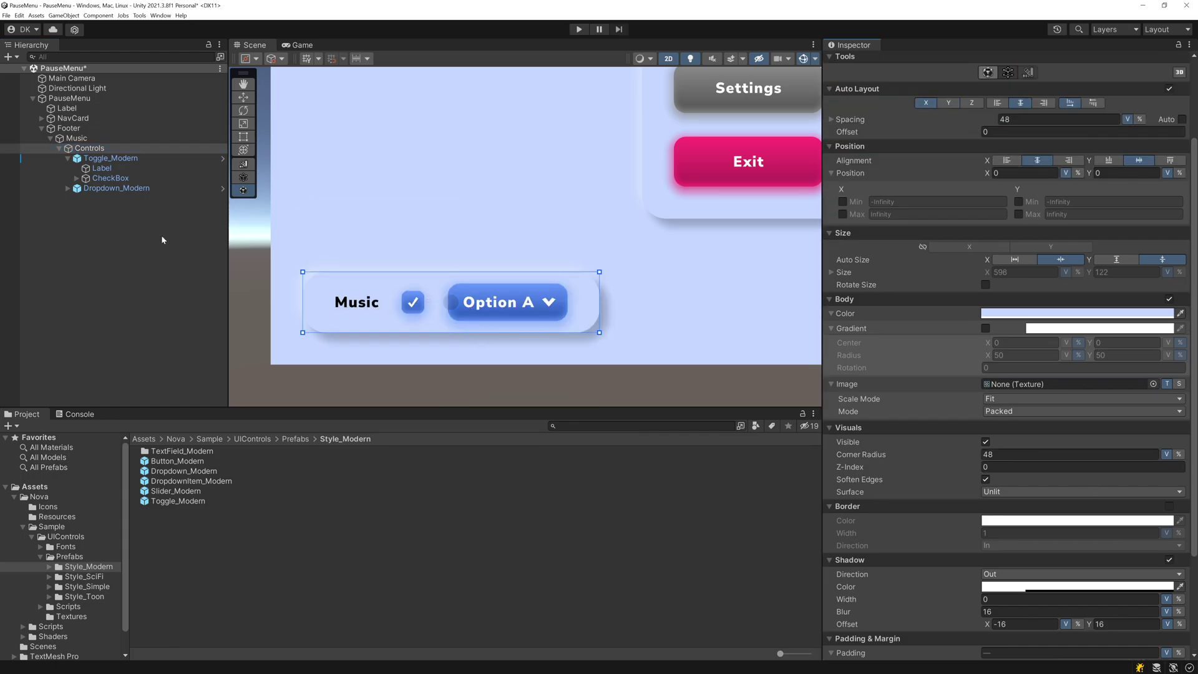
Add an On Toggled event to Toggle_Modern that calls the dynamic GameObject.SetActive on Dropdown_Modern.
click(106, 158)
scroll(1087, 493, down, 10)
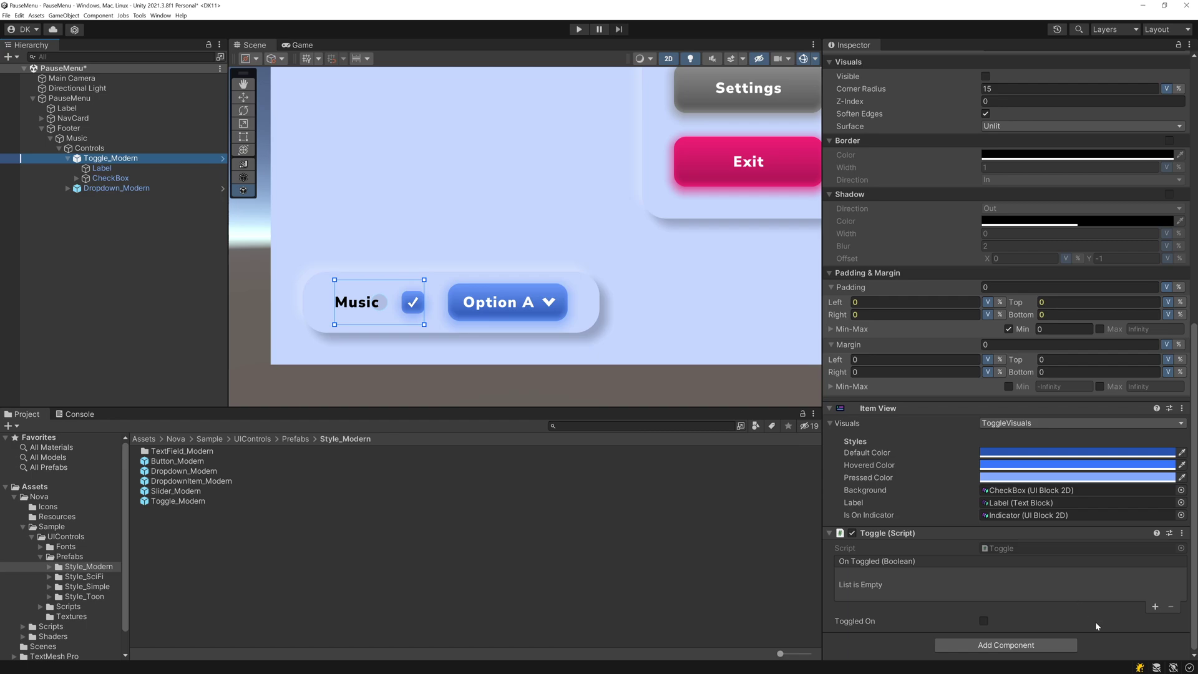
click(1155, 607)
drag(116, 187, 898, 590)
click(1023, 576)
mouse_move(997, 604)
click(1073, 507)
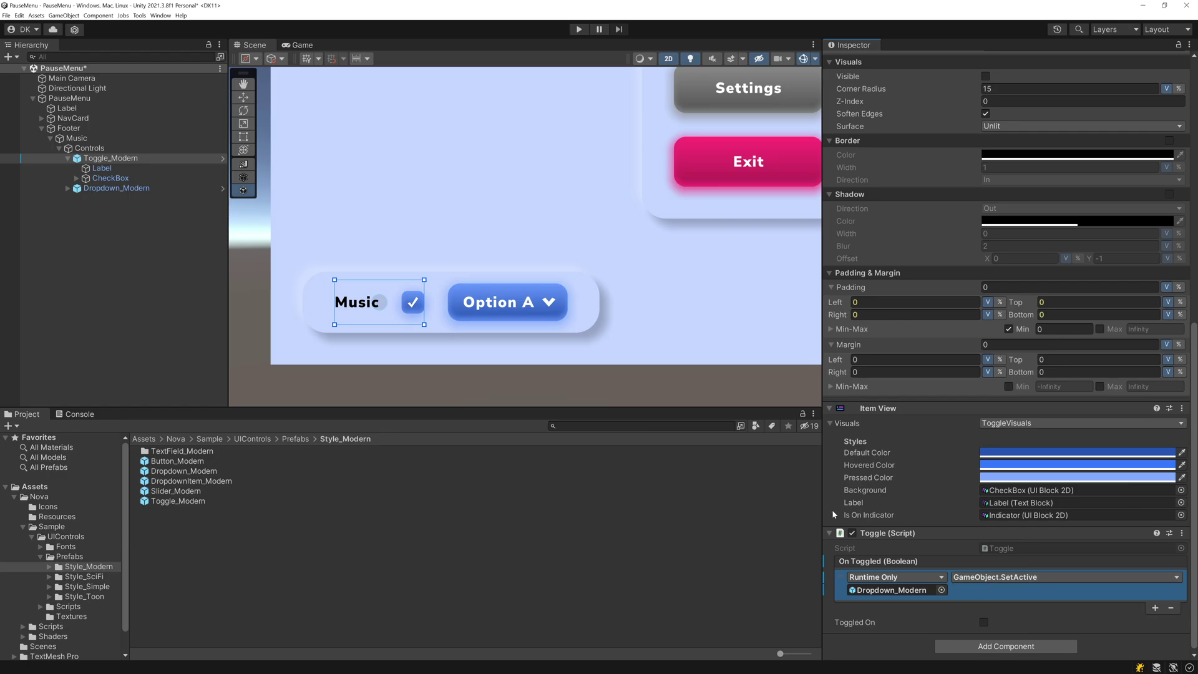
Set Dropdown_Modern's four options to Rock, Hip Hop, Pop and Techno, and save the scene.
click(116, 188)
scroll(1038, 469, down, 5)
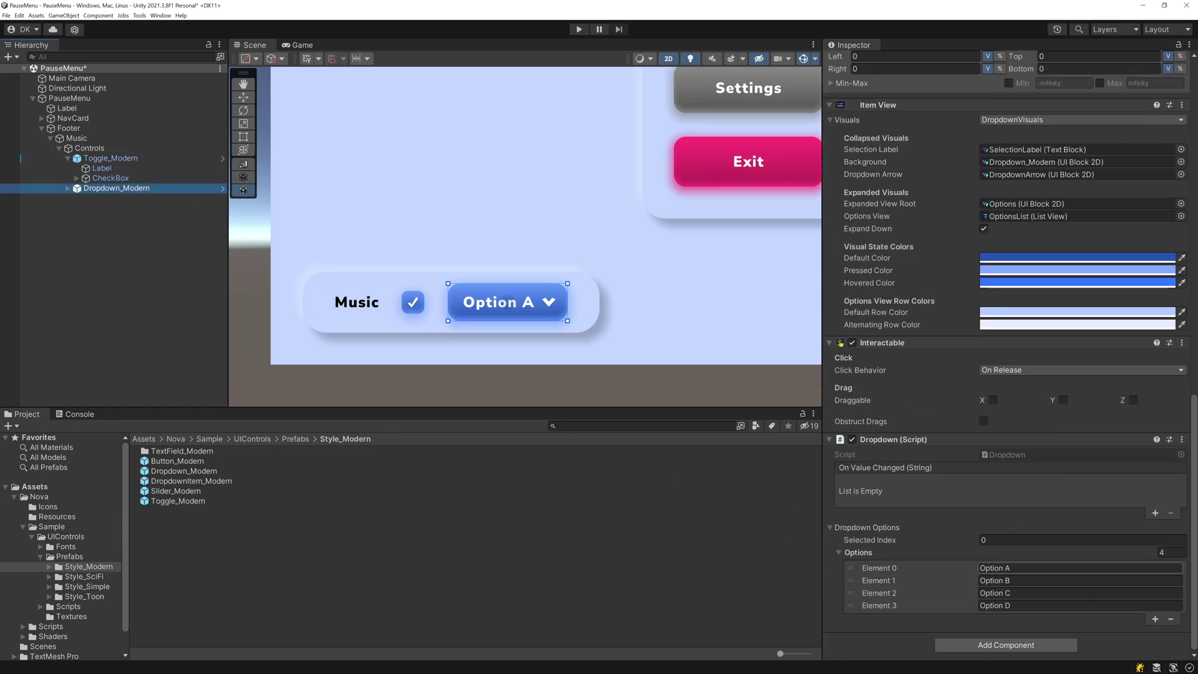
click(1024, 568)
text(Rock)
key(Tab)
text(Hip Hop)
key(Tab)
text(Pop)
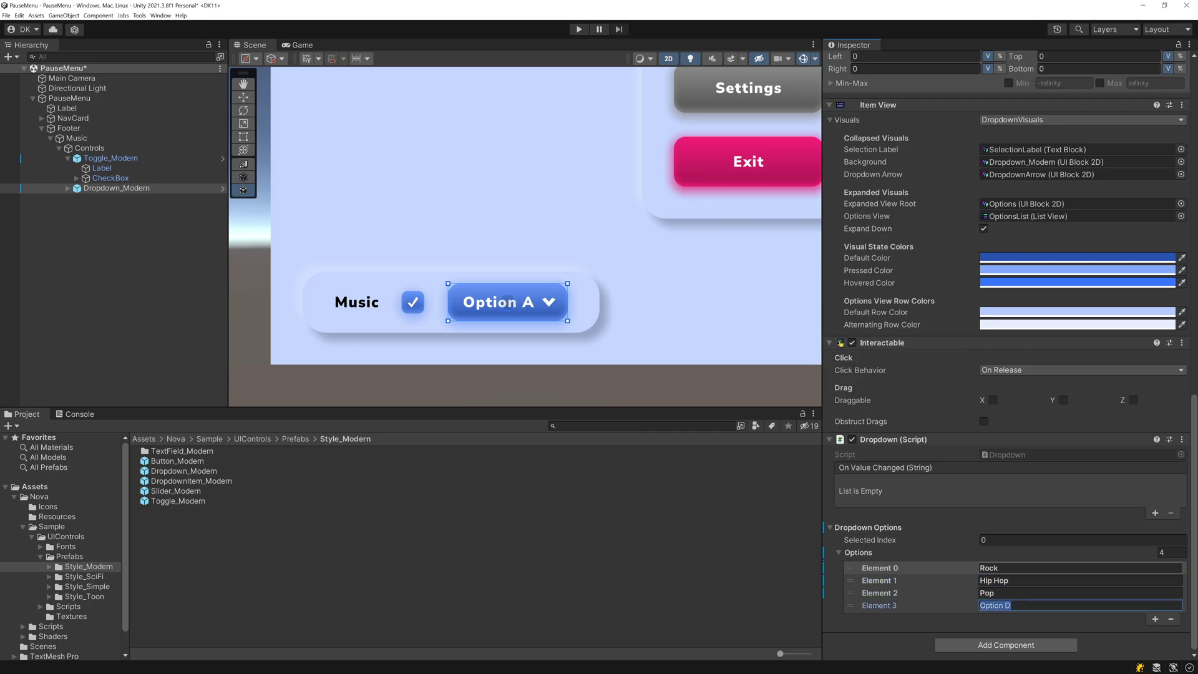
key(Tab)
text(Techno)
key(ctrl+s)
Deactivate the Dropdown_Modern object and collapse the Music hierarchy.
scroll(938, 115, up, 15)
scroll(865, 61, up, 4)
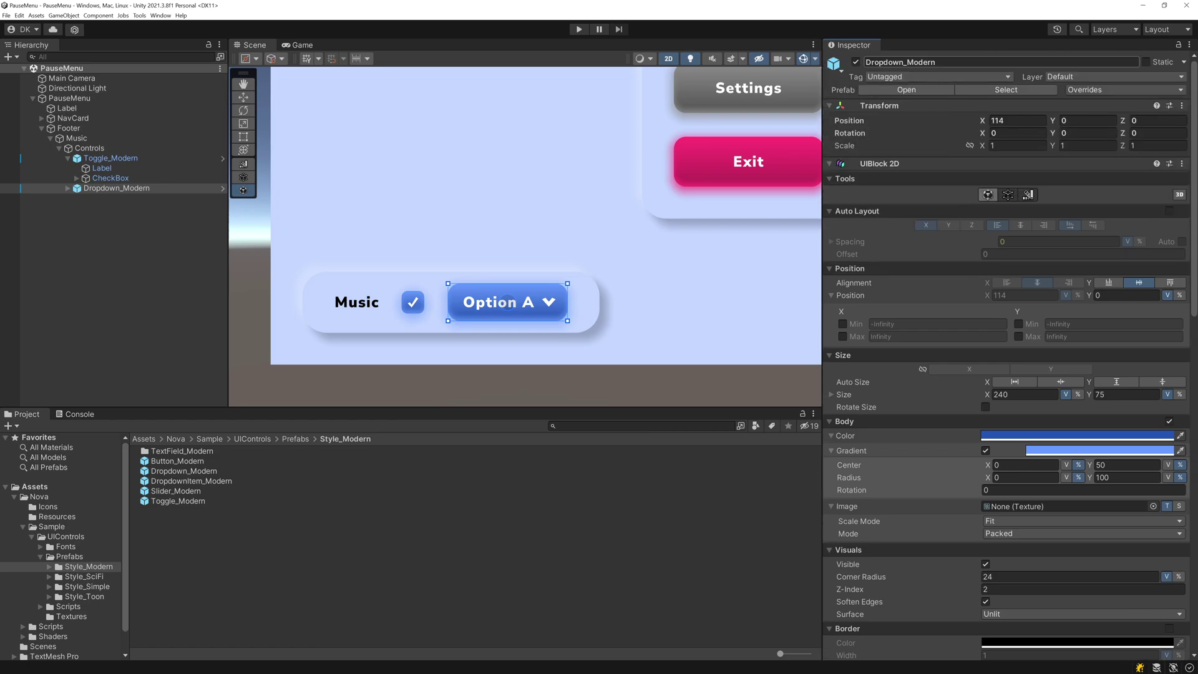
click(856, 62)
click(51, 138)
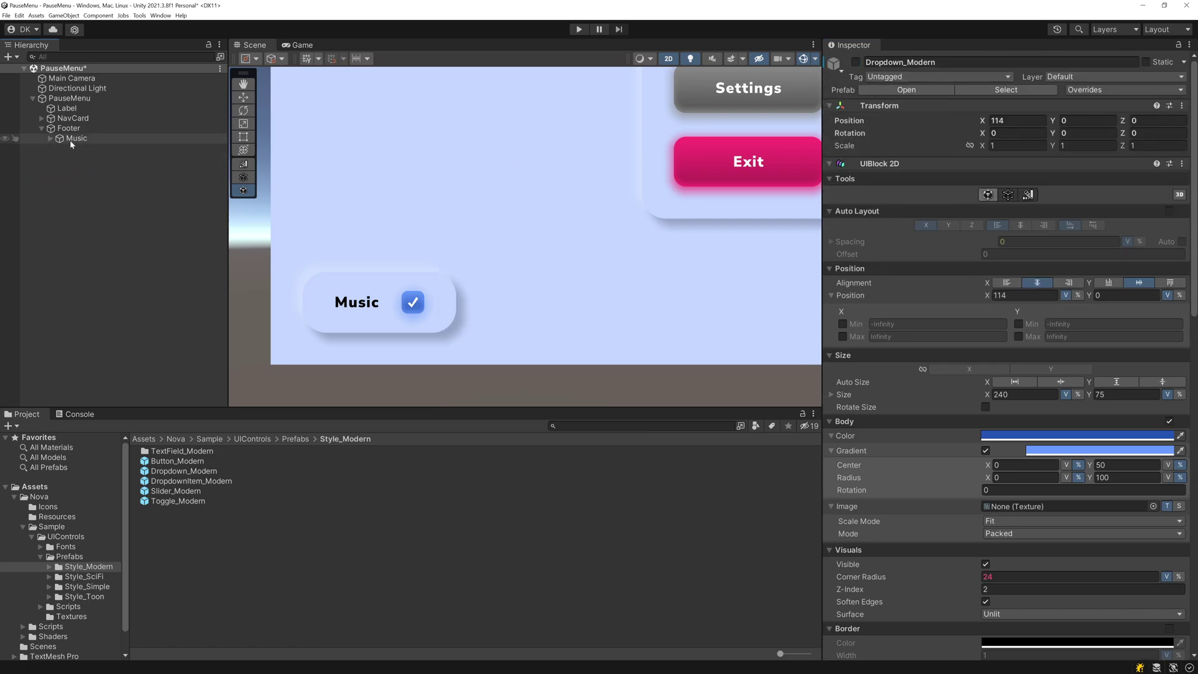
Duplicate the Music block, rename the copy Volume, and align it to the right of Footer.
scroll(416, 260, down, 10)
middle_drag(567, 280, 465, 280)
click(89, 140)
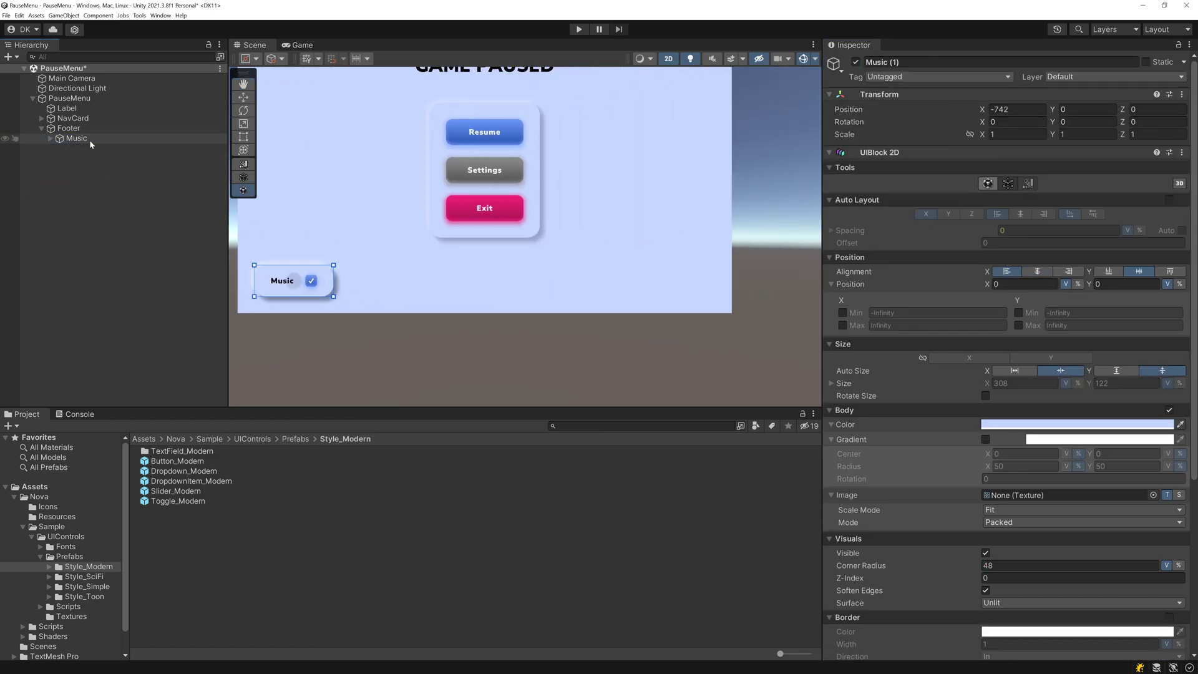
key(ctrl+d)
key(F2)
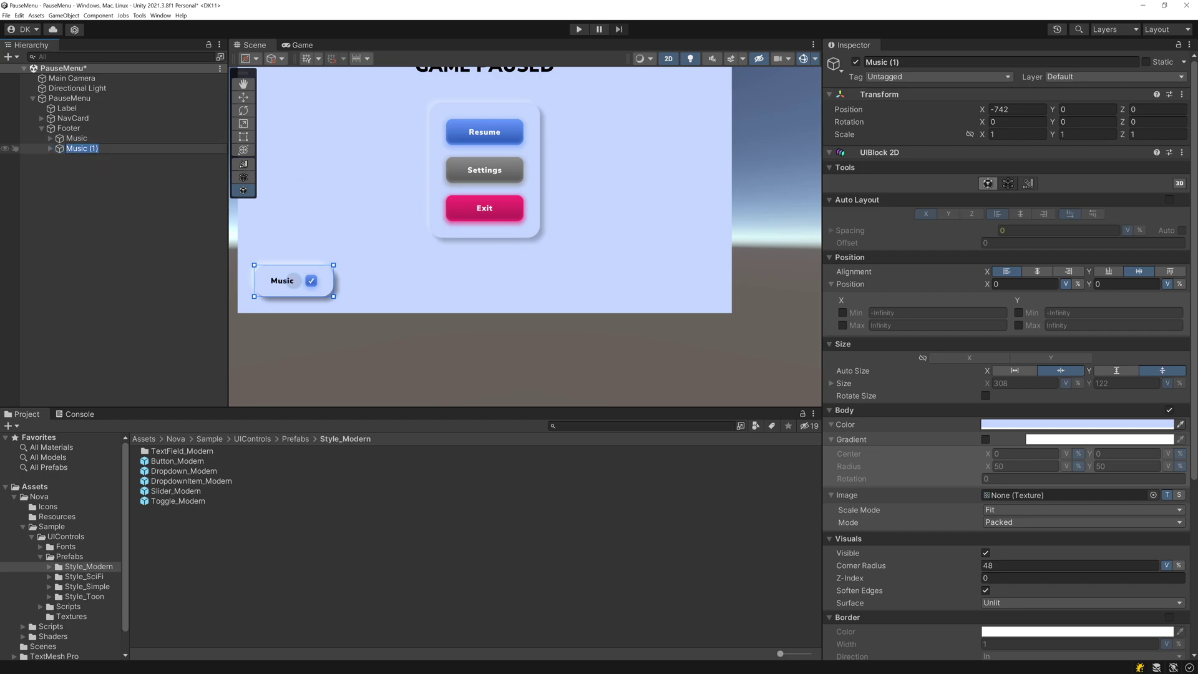
text(Volume)
key(Return)
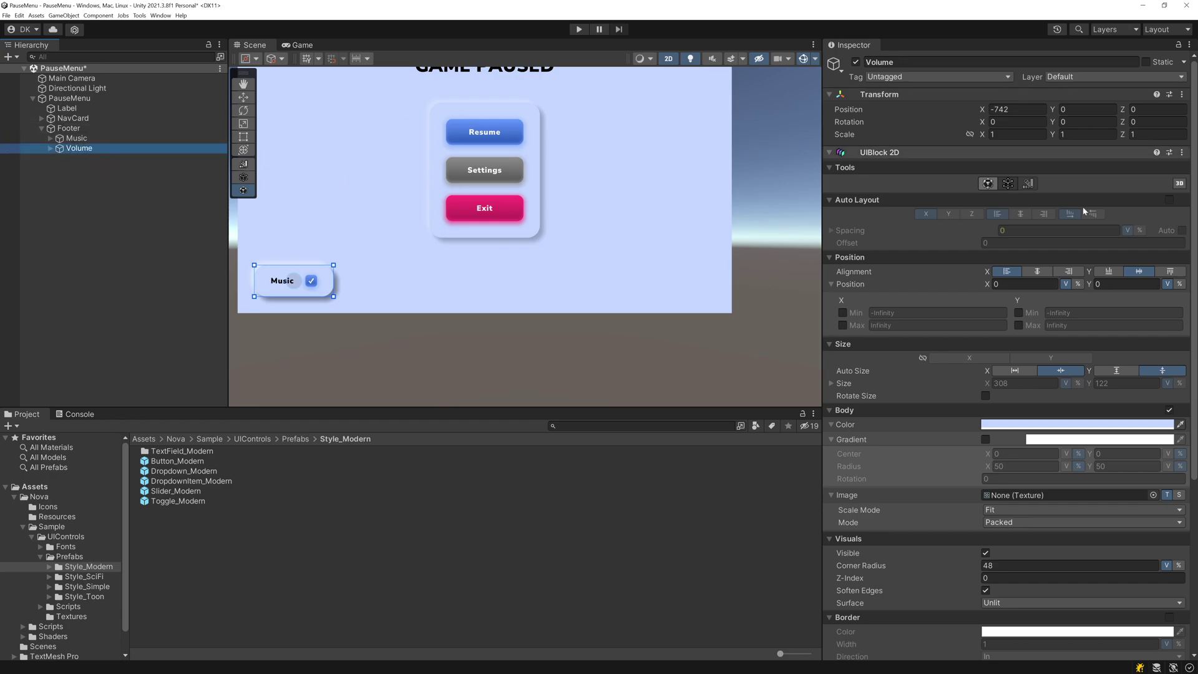
click(1070, 272)
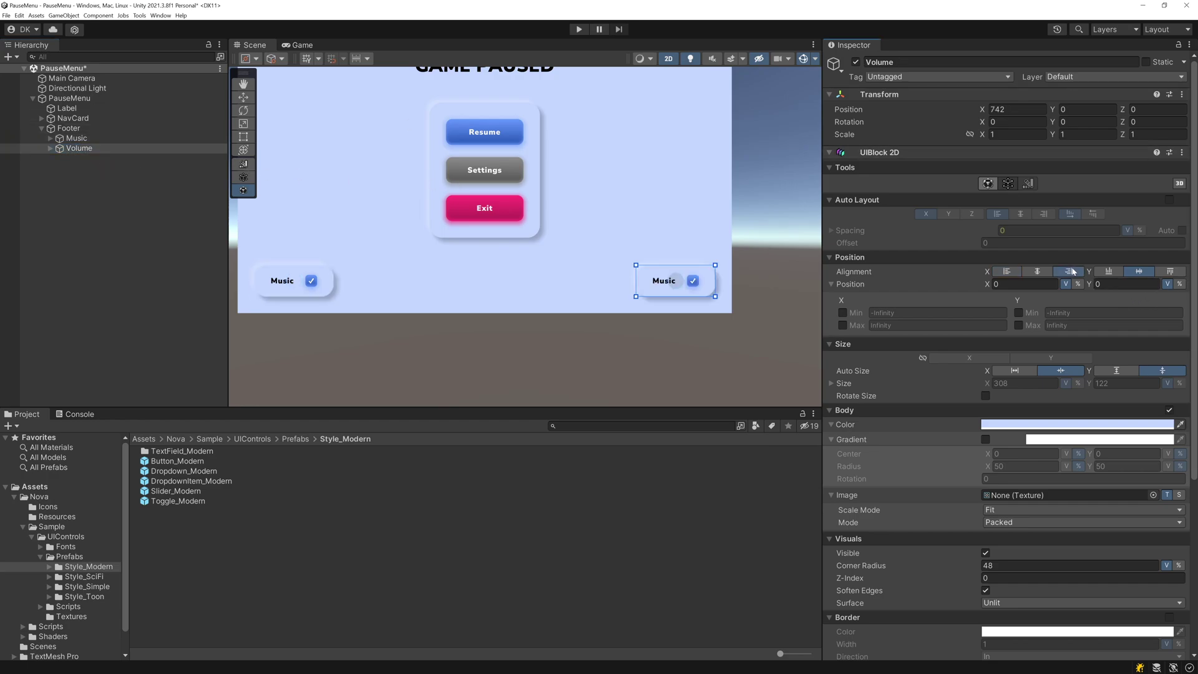
Replace the toggle and dropdown in Volume's Controls block with the Slider_Modern prefab.
click(50, 149)
click(59, 158)
click(88, 171)
shift+click(102, 181)
key(Delete)
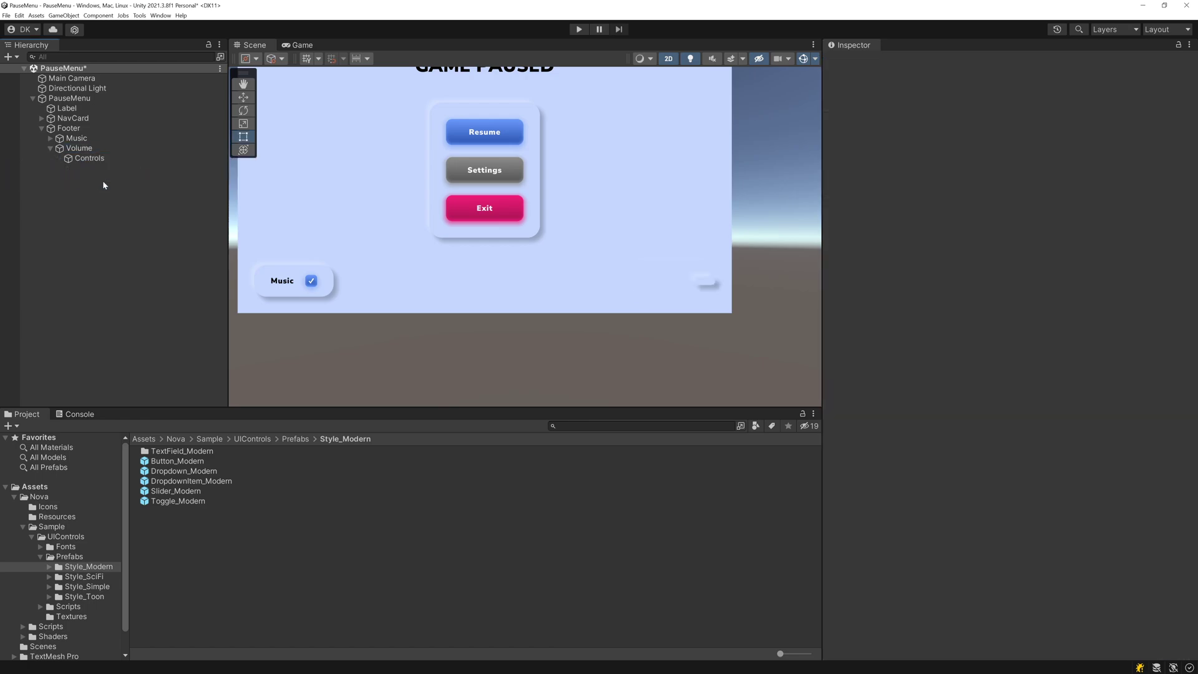
drag(176, 491, 82, 157)
scroll(695, 306, up, 2)
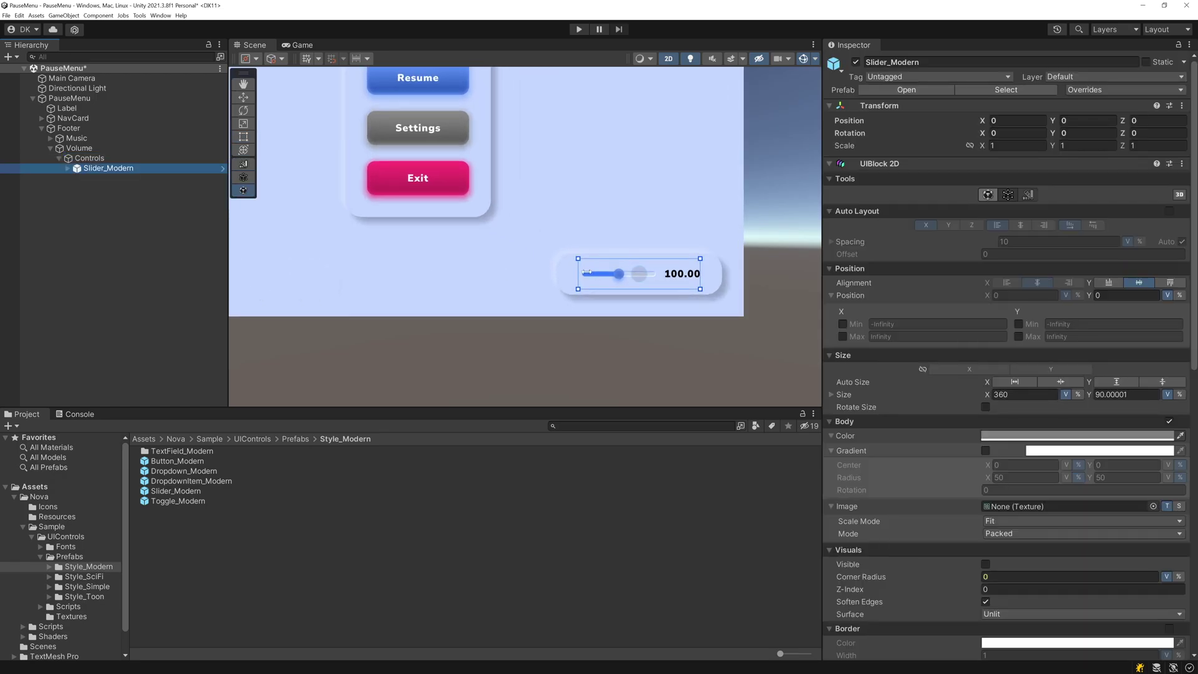
Add a TextBlock named Label under Volume's Controls and set its text to Volume.
right_click(102, 159)
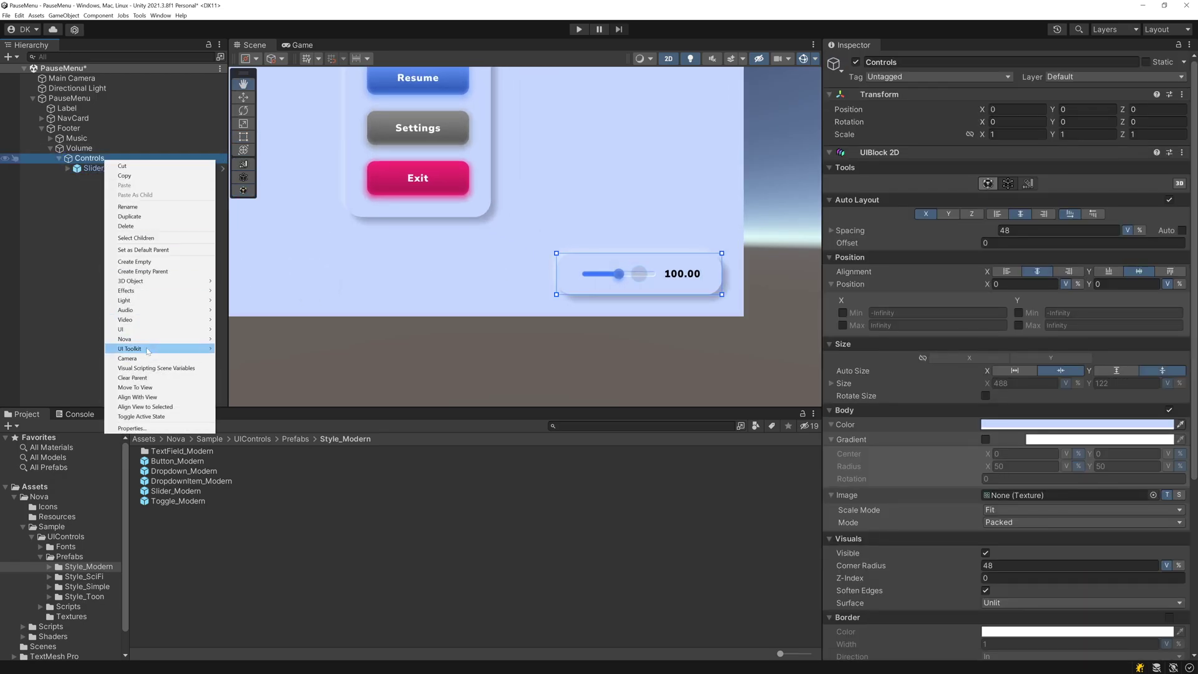
click(235, 348)
text(Label)
key(Return)
click(1098, 489)
scroll(1163, 382, down, 5)
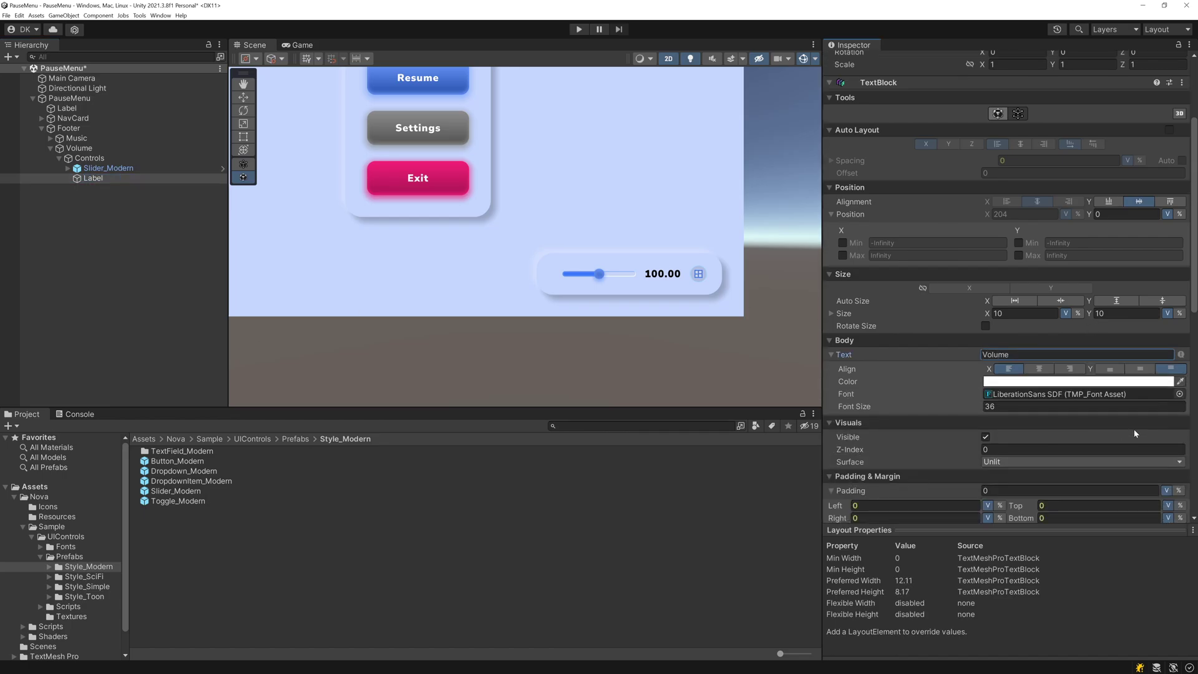
Style the Volume label with the NunitoSans-Black SDF font, black color and a font size of 380.
click(1164, 388)
double_click(912, 244)
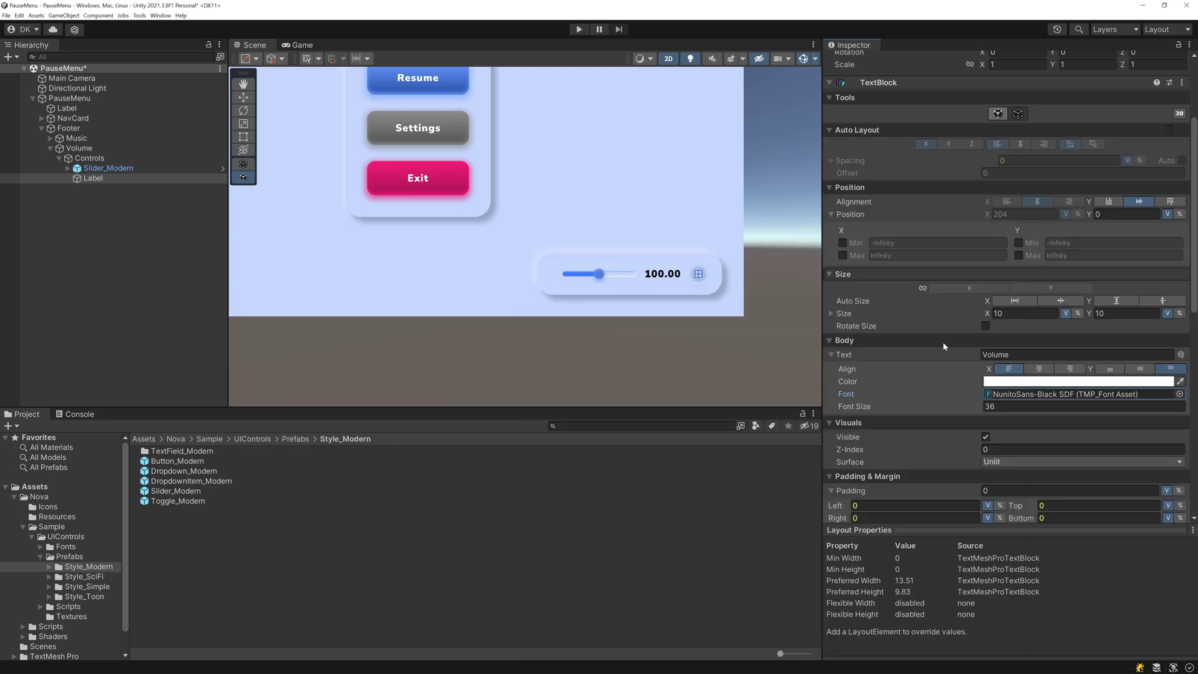
click(997, 382)
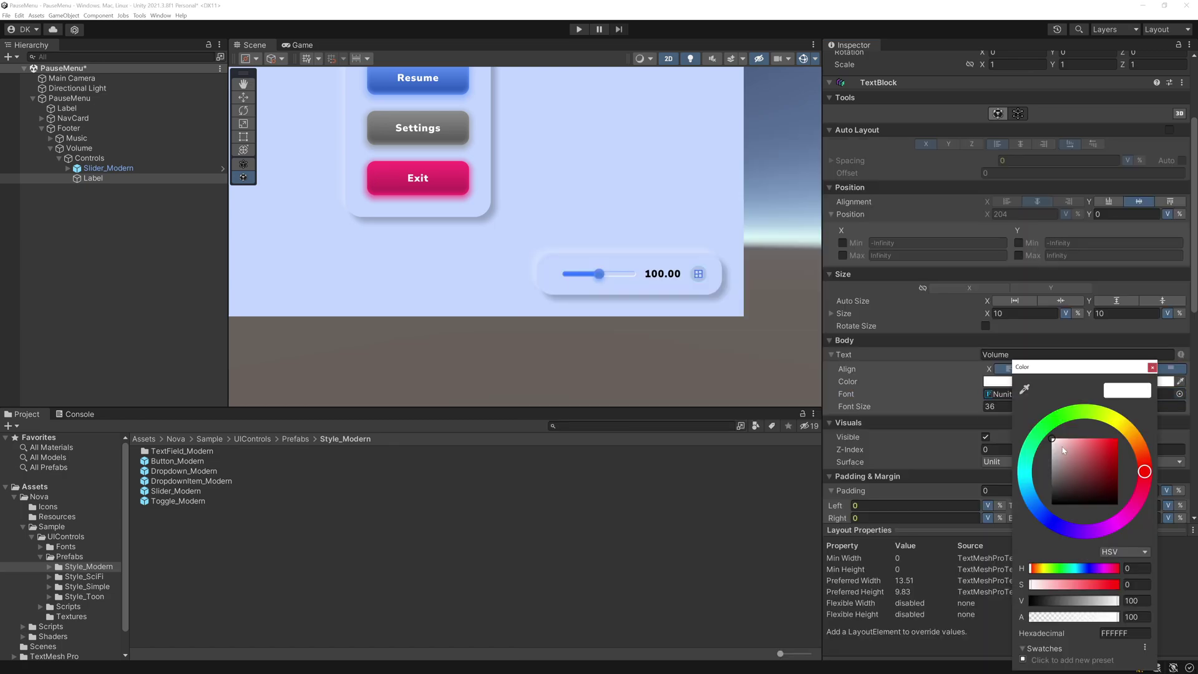
click(1152, 369)
click(1037, 406)
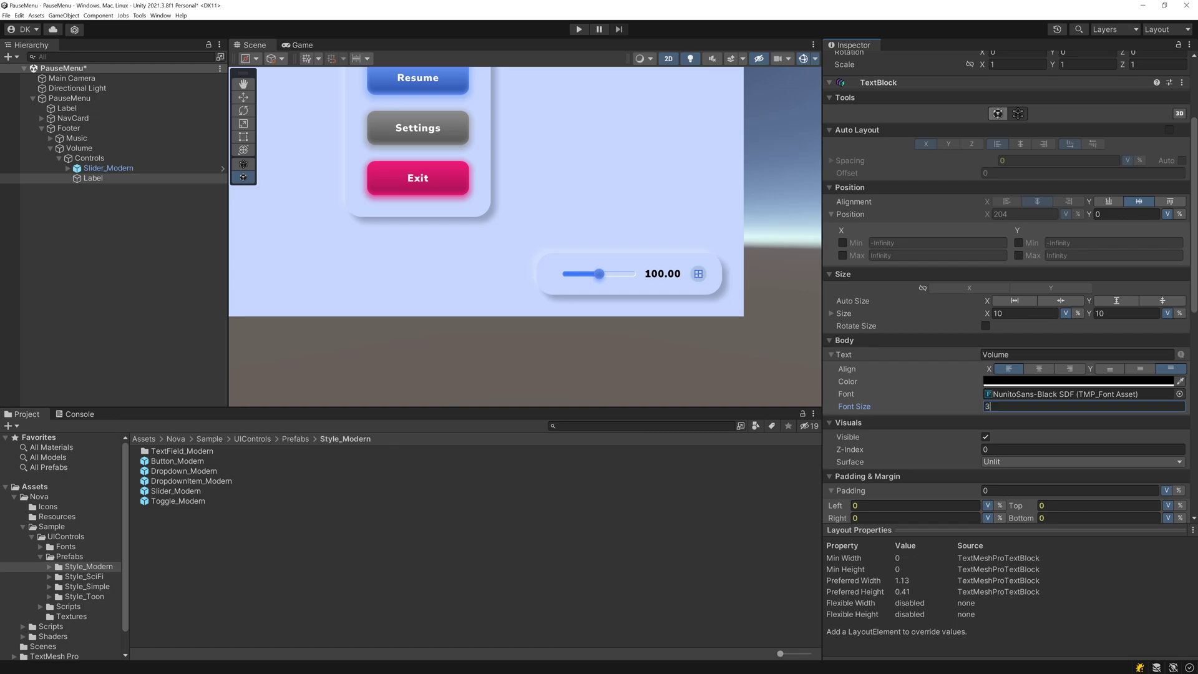
text(80)
Set the Volume label's auto size to shrink on both axes and place it before Slider_Modern in Controls.
click(1060, 301)
click(1151, 302)
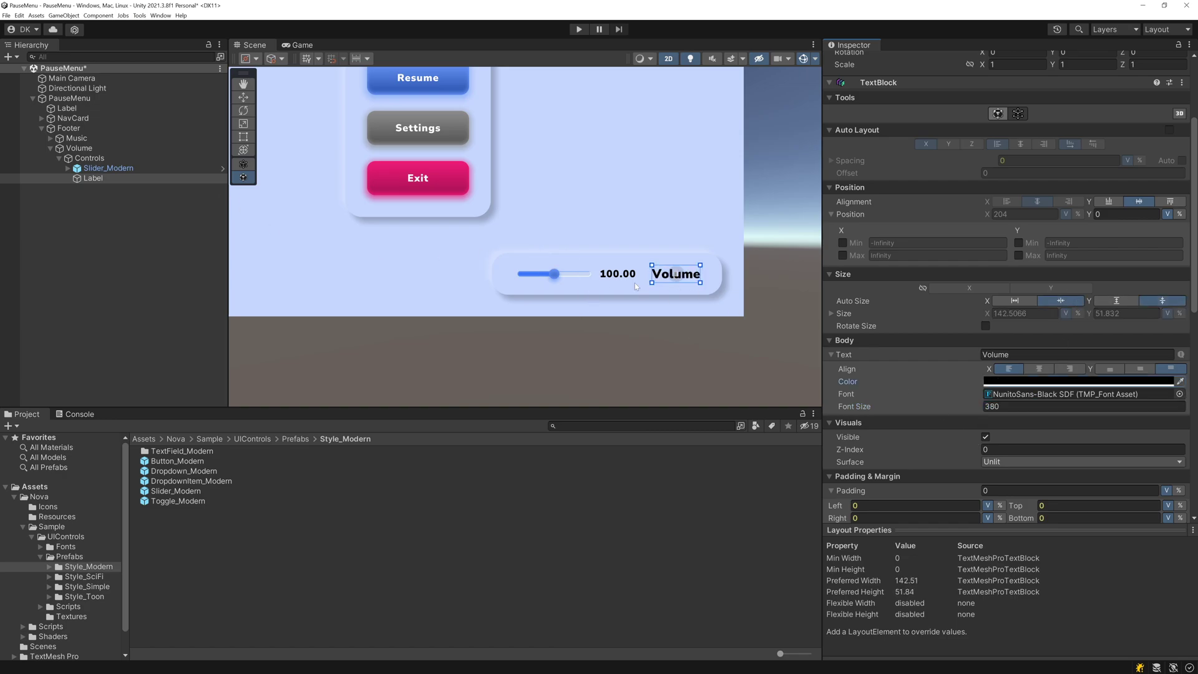
drag(98, 181, 93, 164)
scroll(577, 301, down, 3)
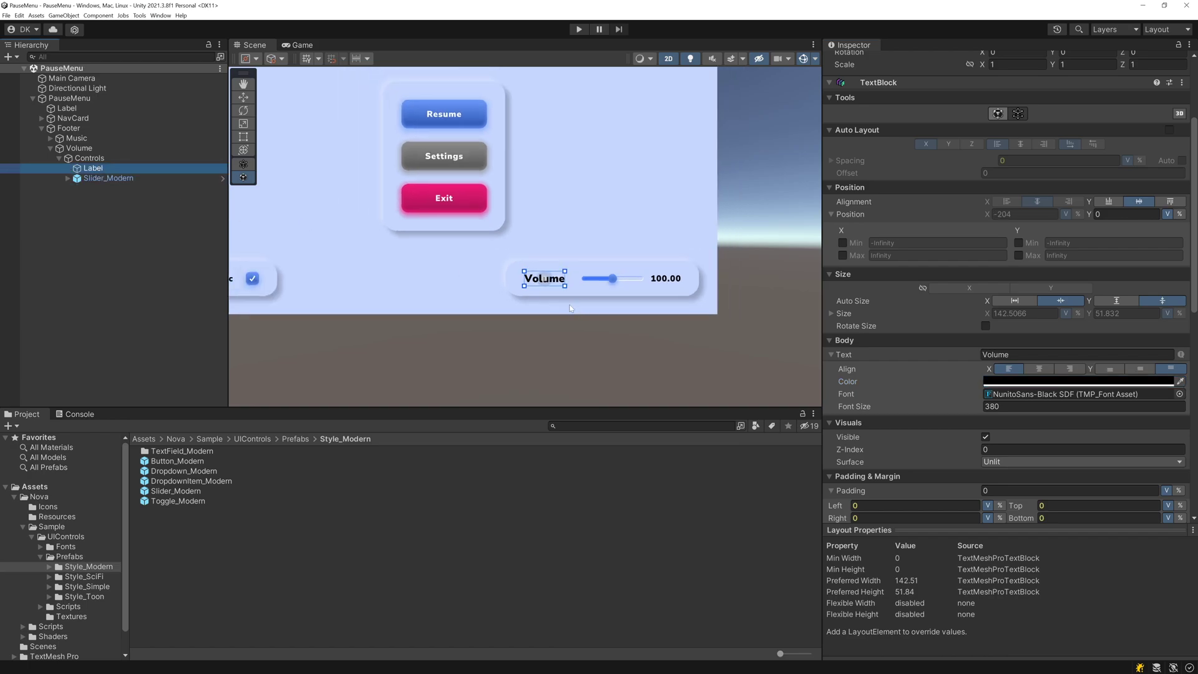
Enter Play mode and test the volume slider, the Music toggle and the genre dropdown.
key(ctrl+p)
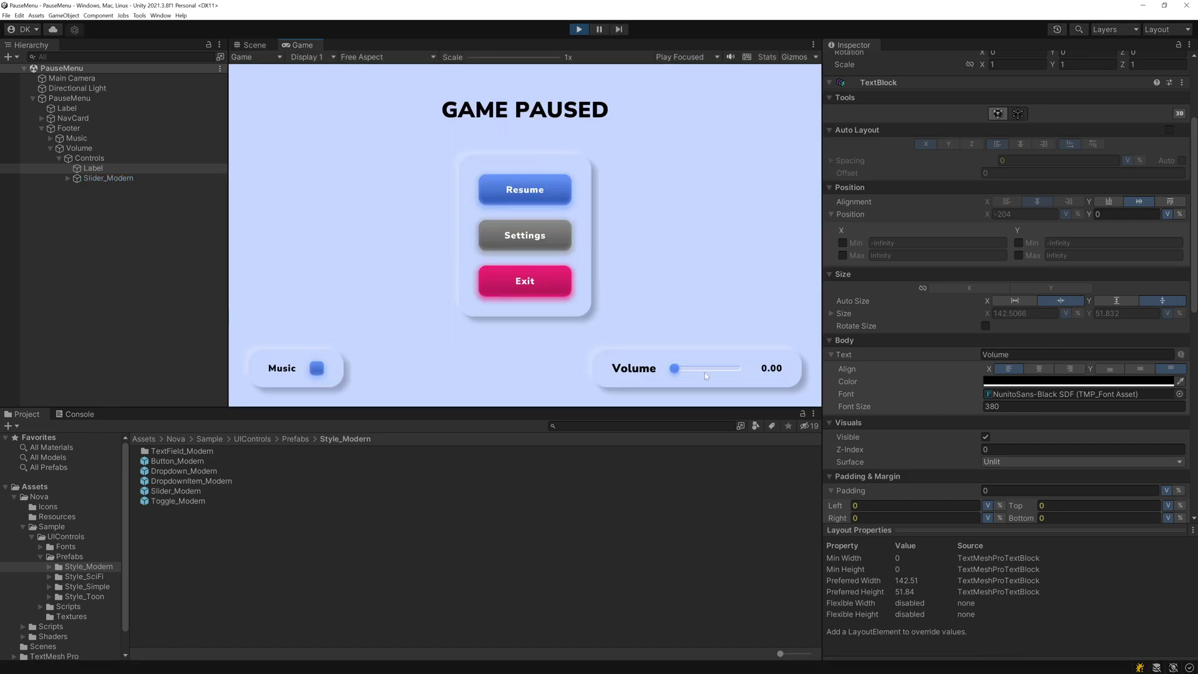
mouse_move(705, 374)
mouse_down()
mouse_move(740, 372)
mouse_move(713, 374)
mouse_up()
click(317, 371)
click(373, 368)
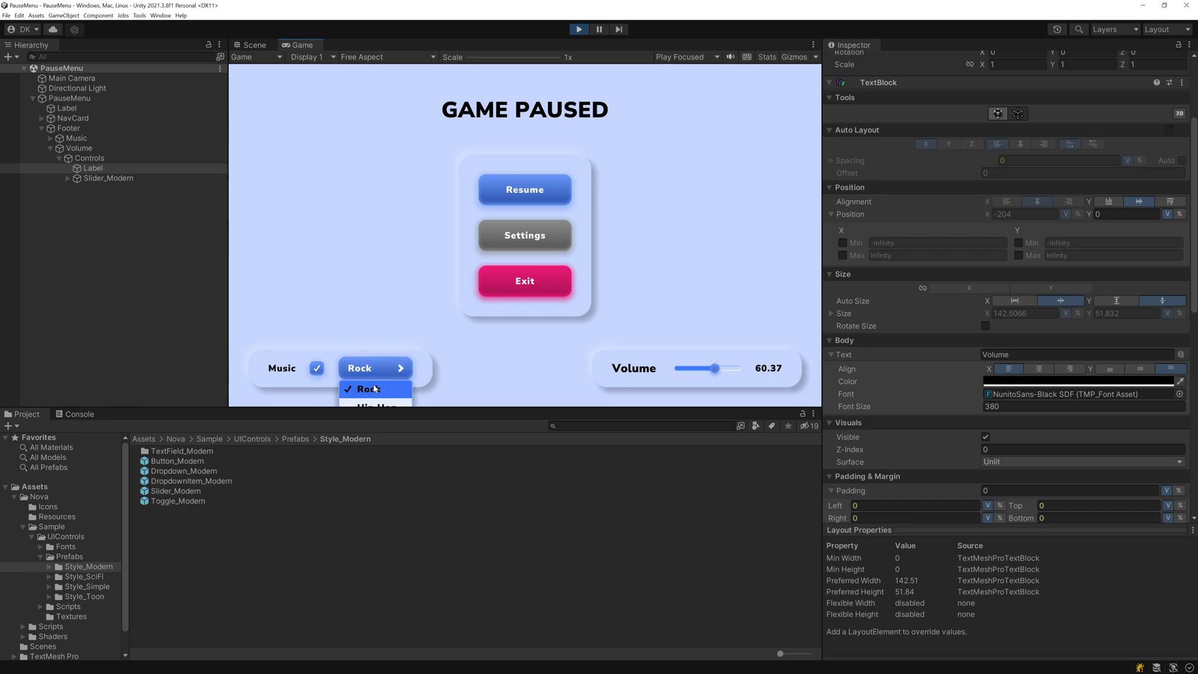
Expand the Music hierarchy and turn off Expand Down for Dropdown_Modern while in Play mode.
click(50, 138)
click(113, 188)
scroll(1073, 424, down, 10)
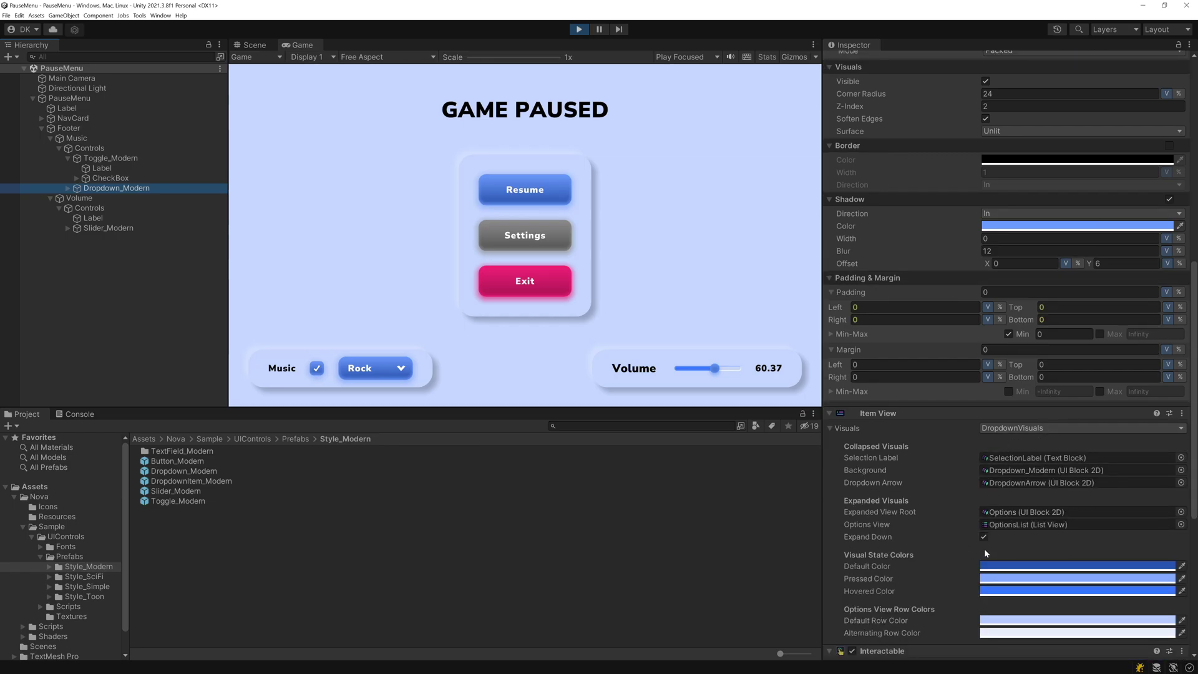
click(983, 538)
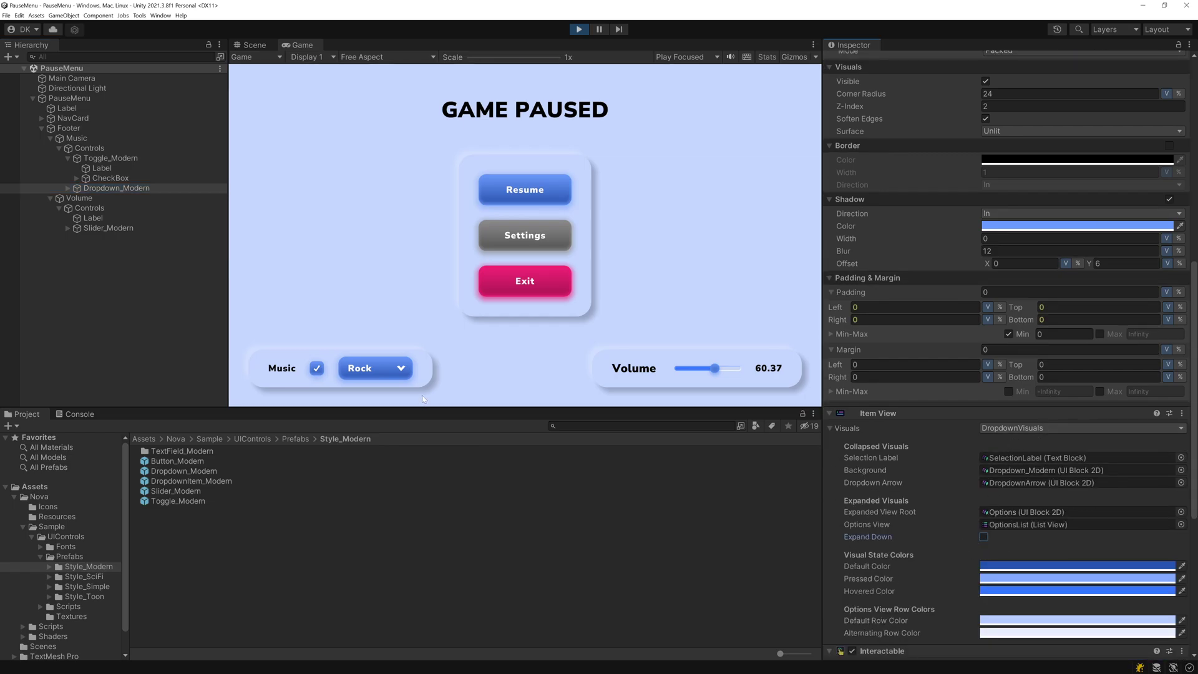
Test the Music dropdown in the running menu by opening it and picking different options.
click(380, 376)
click(383, 374)
click(383, 374)
click(365, 328)
click(373, 368)
click(378, 312)
Exit Play mode, disable Expand Down on Dropdown_Modern in the scene, and collapse the Footer hierarchy.
click(579, 29)
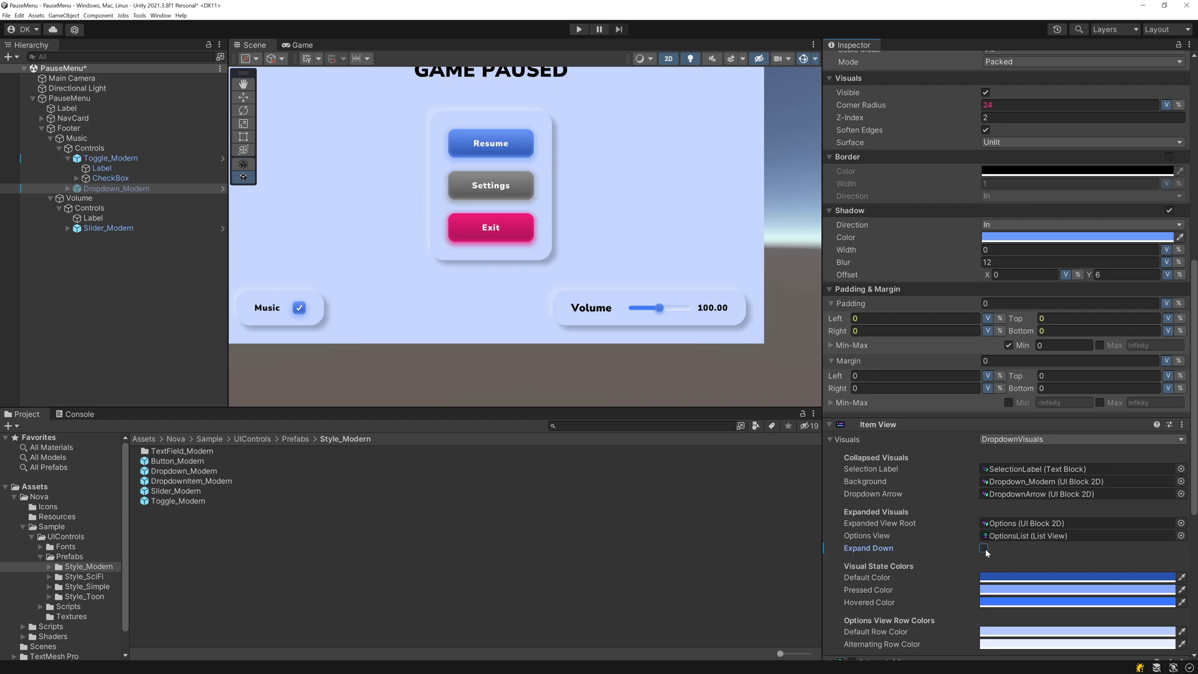
click(289, 45)
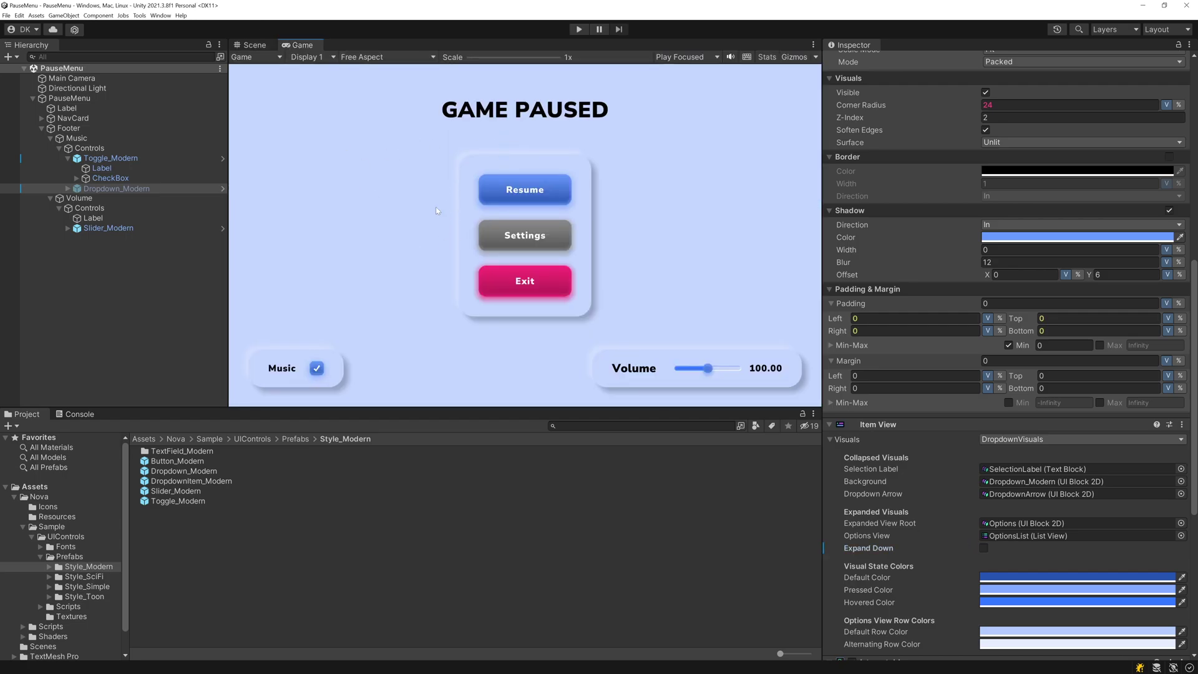
click(42, 128)
click(249, 45)
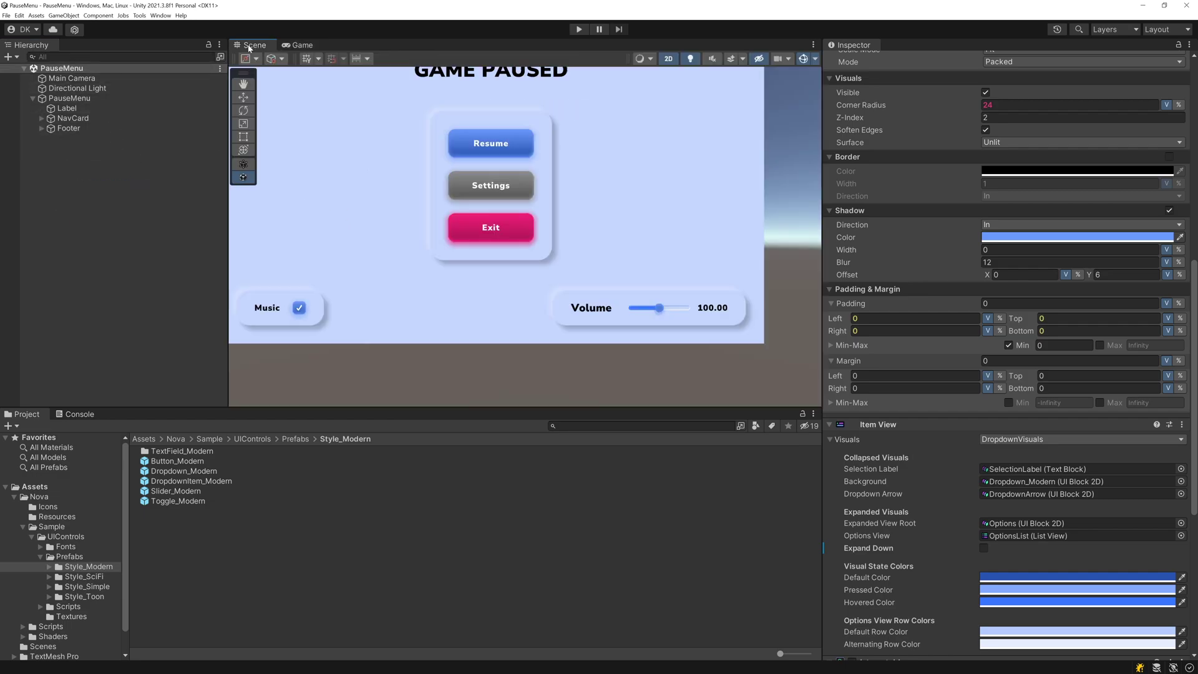
Add a UIBlock2D named Dots as a child of PauseMenu.
right_click(63, 99)
mouse_move(95, 279)
click(193, 278)
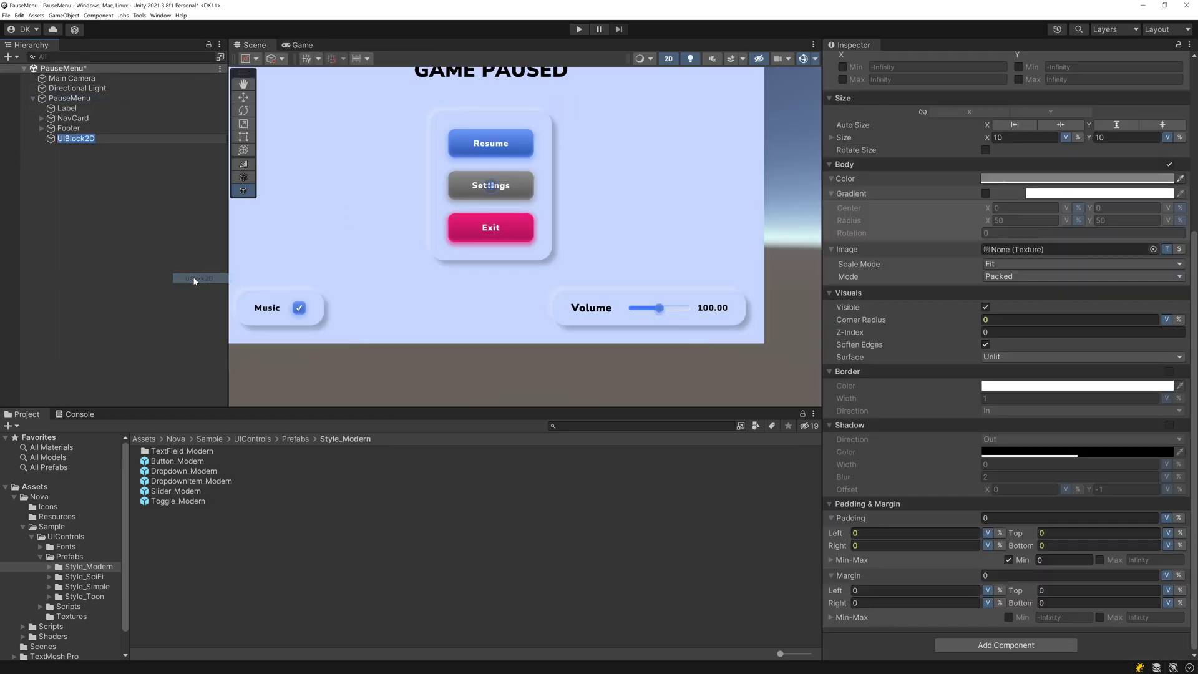
text(Dots)
key(Return)
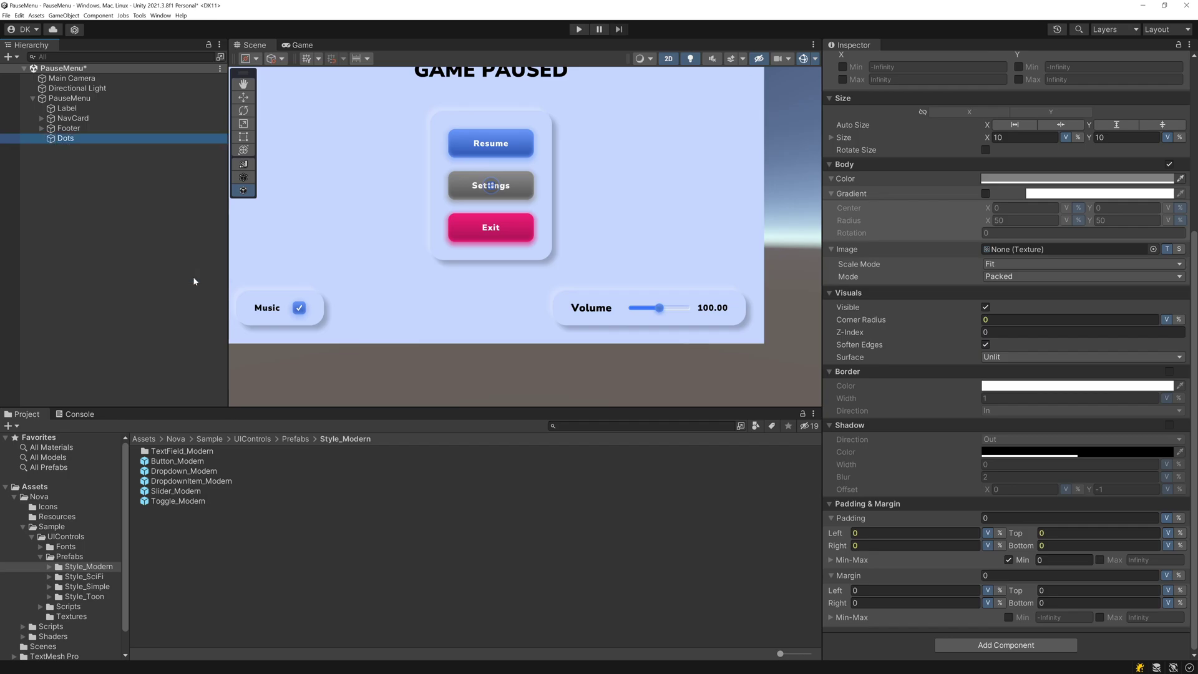
Set the Dots block's auto size to expand on both axes and make it PauseMenu's first child.
click(1060, 125)
click(1162, 124)
click(1015, 126)
click(1116, 126)
drag(60, 140, 66, 106)
scroll(444, 196, down, 3)
middle_drag(398, 181, 425, 217)
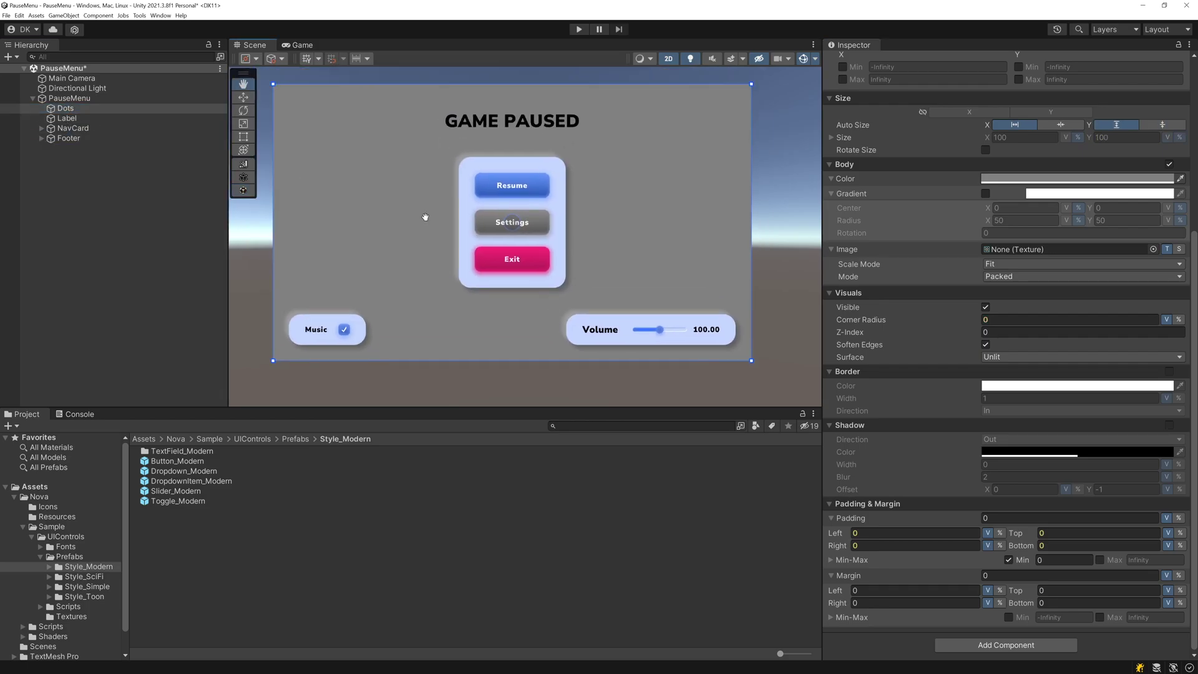
Give the Dots block the Dots texture, tinted white with an alpha of 15 and scaled with Envelope mode.
click(1153, 248)
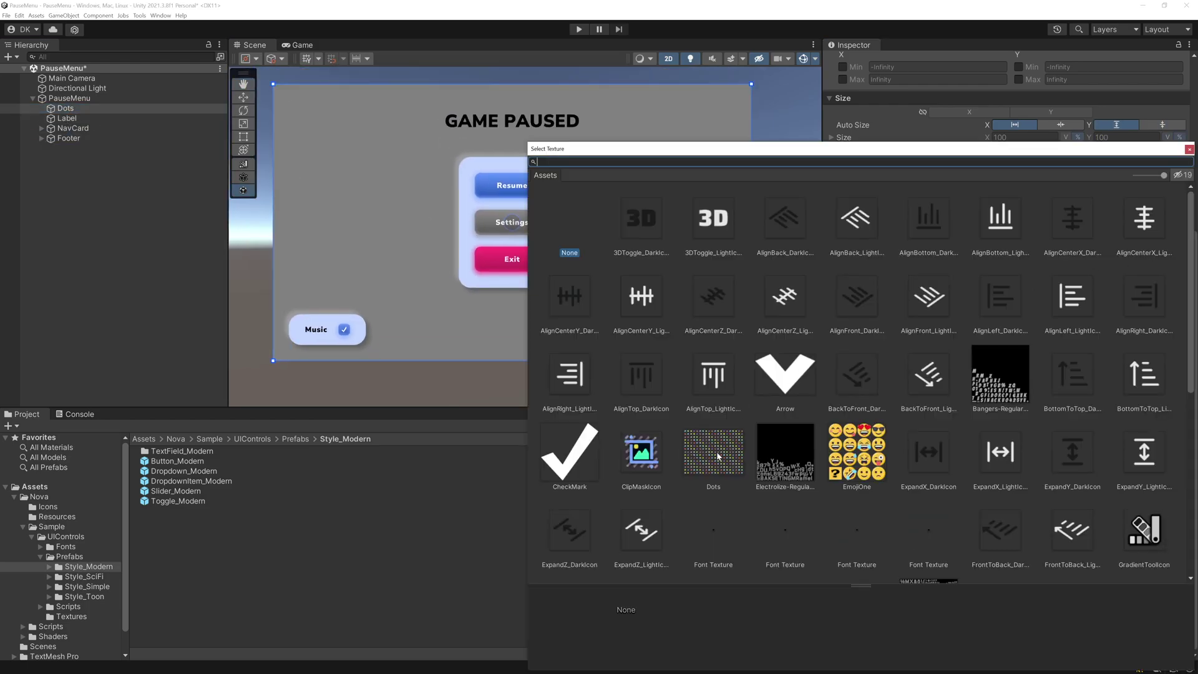
double_click(862, 262)
click(1004, 180)
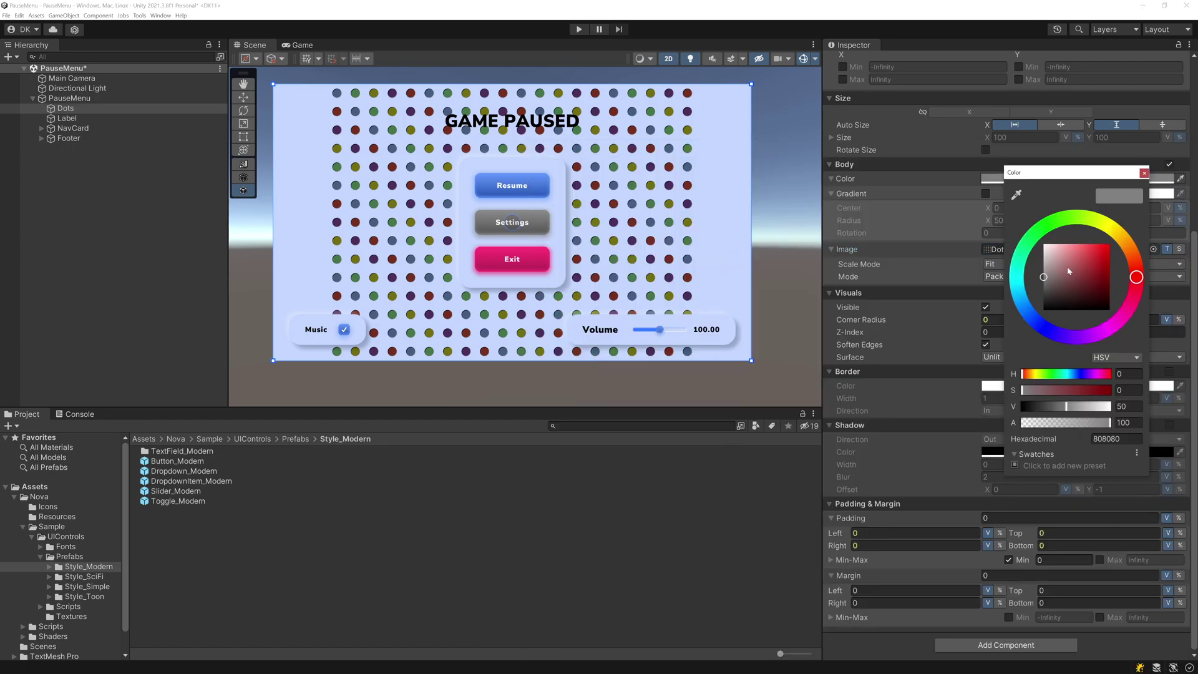
drag(1068, 270, 1022, 230)
drag(1047, 426, 1035, 426)
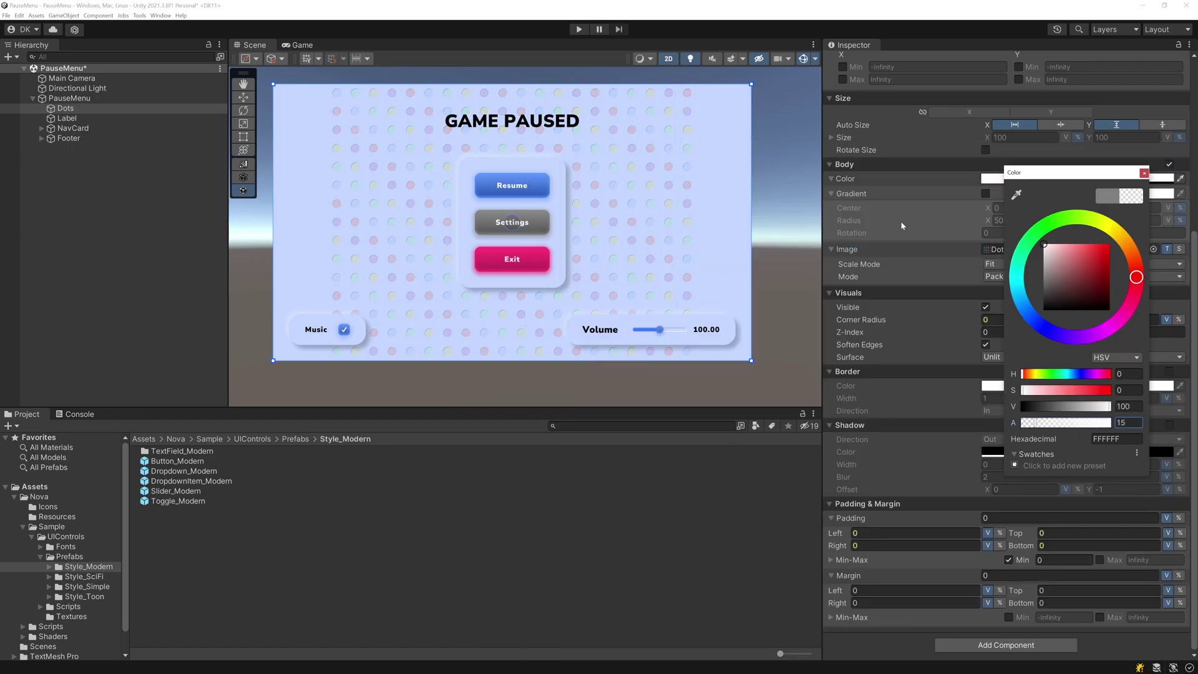
click(1144, 173)
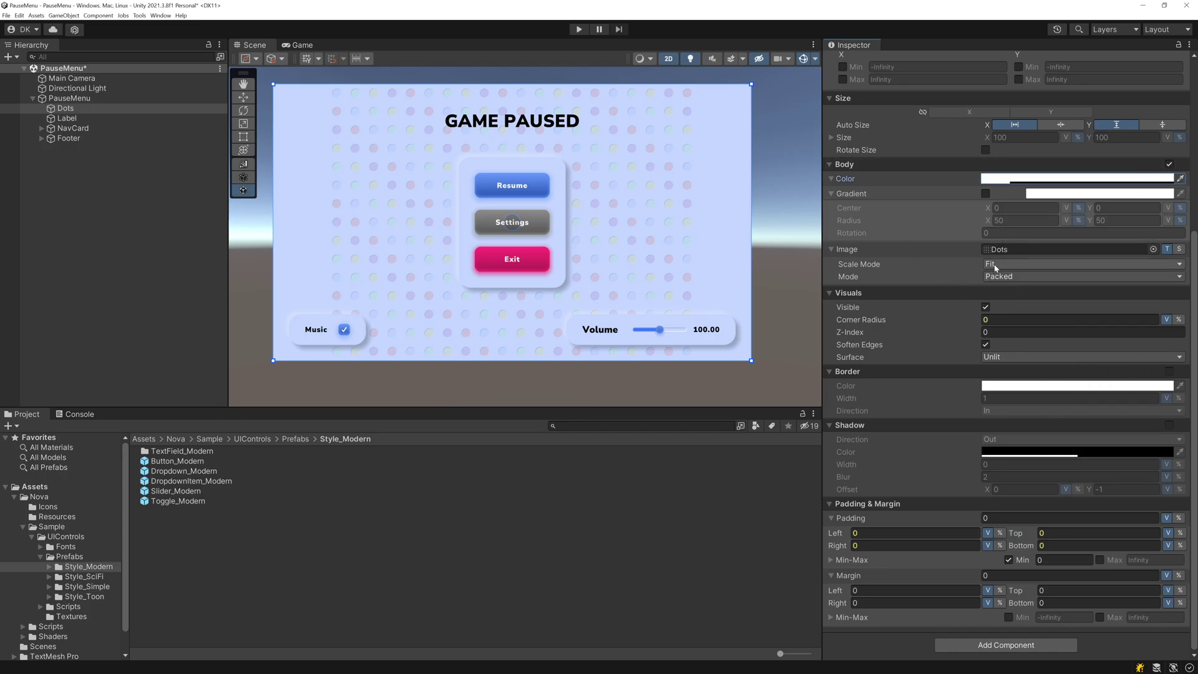
click(995, 267)
click(1007, 294)
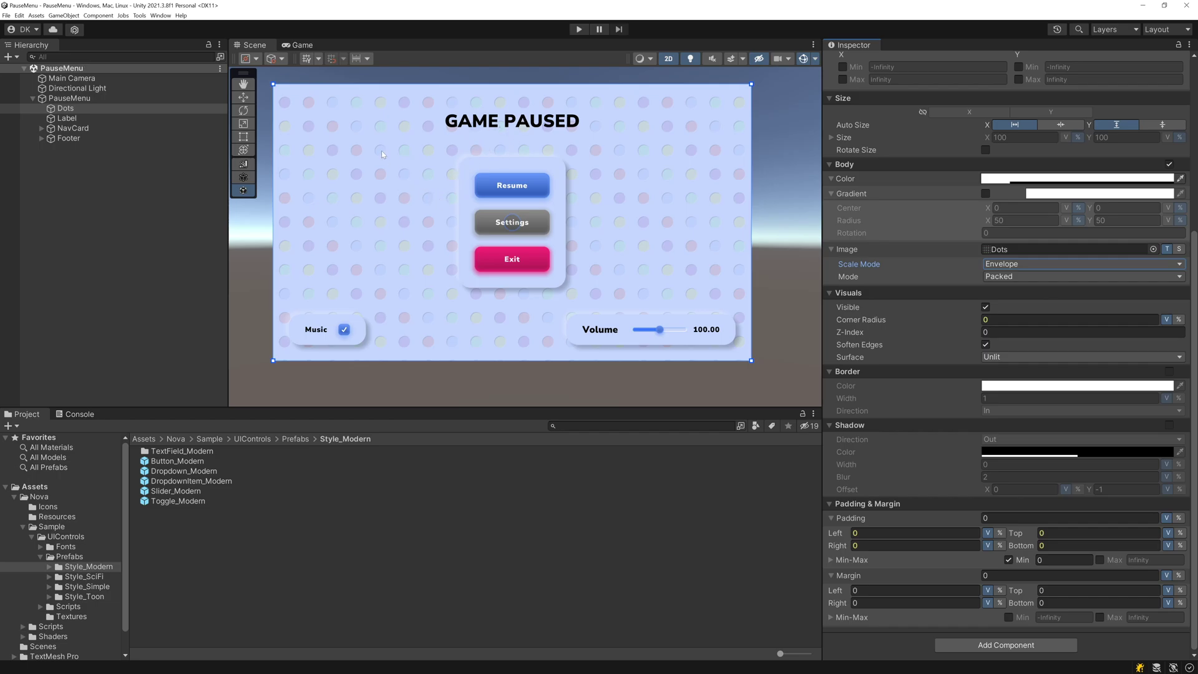
Open the Animation window and create an animation clip named New Animation for the Dots block.
click(160, 15)
mouse_move(206, 182)
click(291, 180)
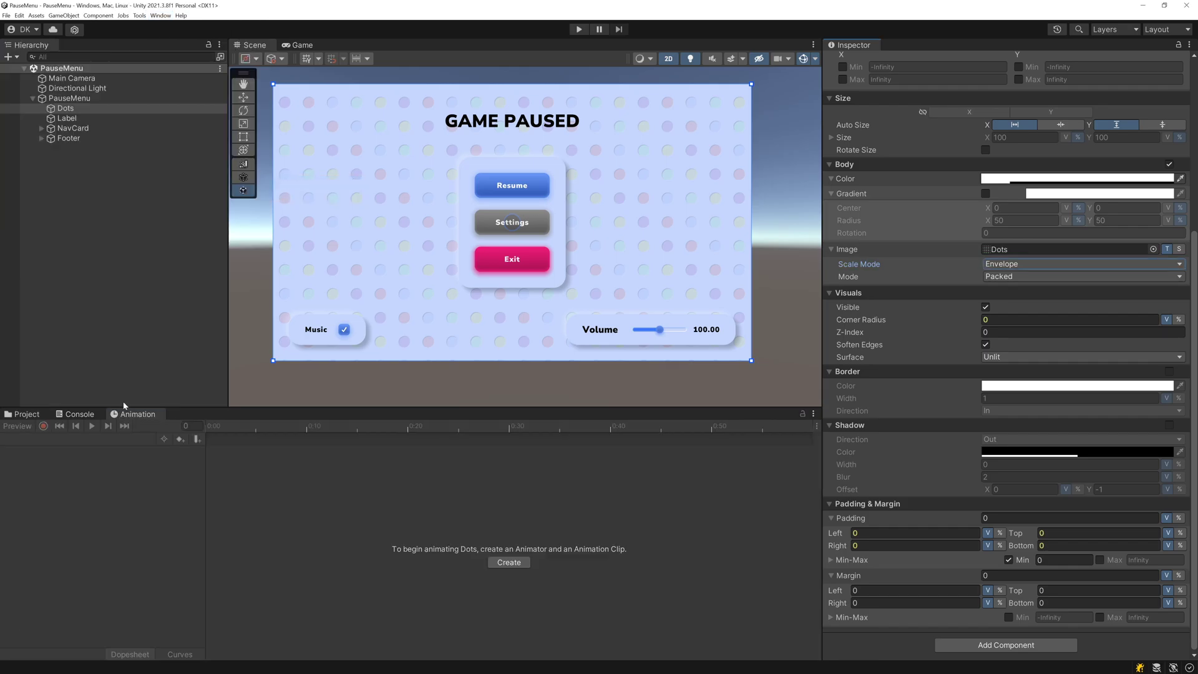
click(513, 565)
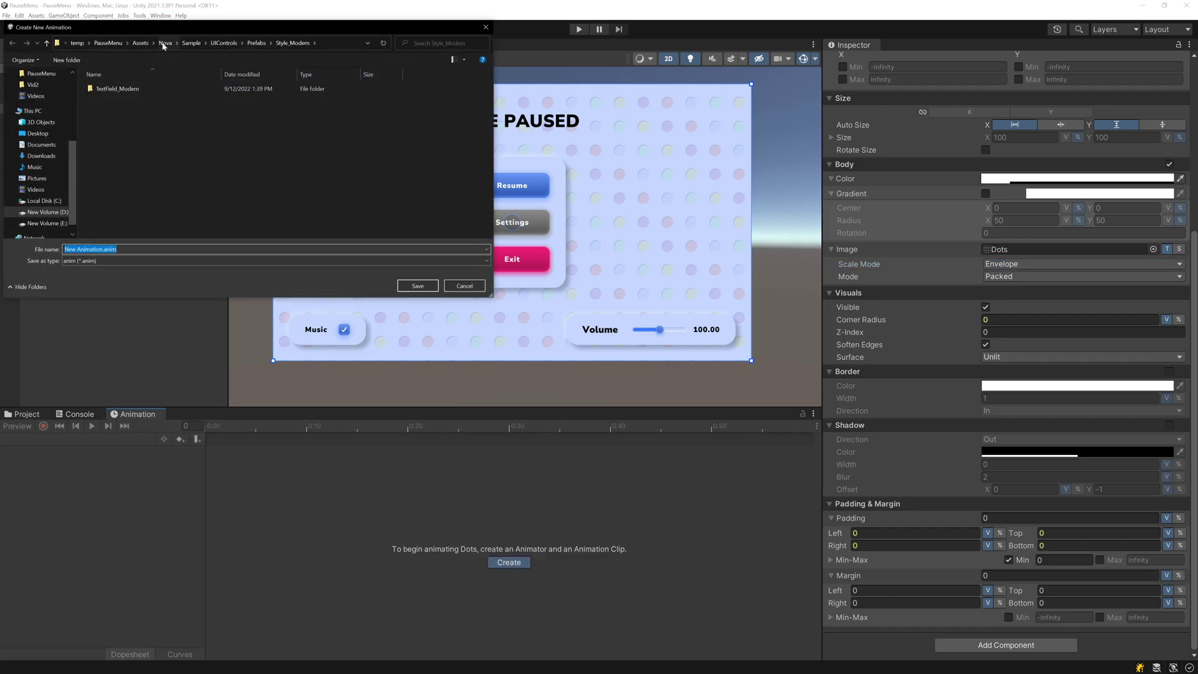
click(417, 286)
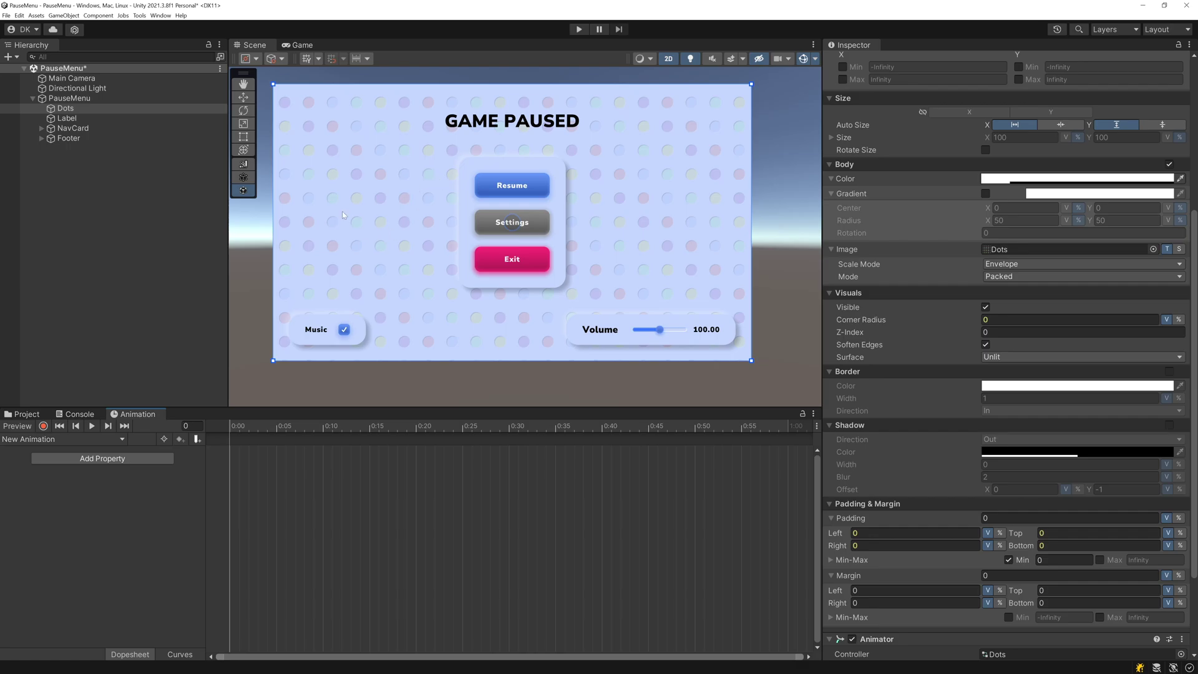
Add the UIBlock 2D property Visuals.Image.Adjustment.Center UV to the Dots animation.
click(117, 459)
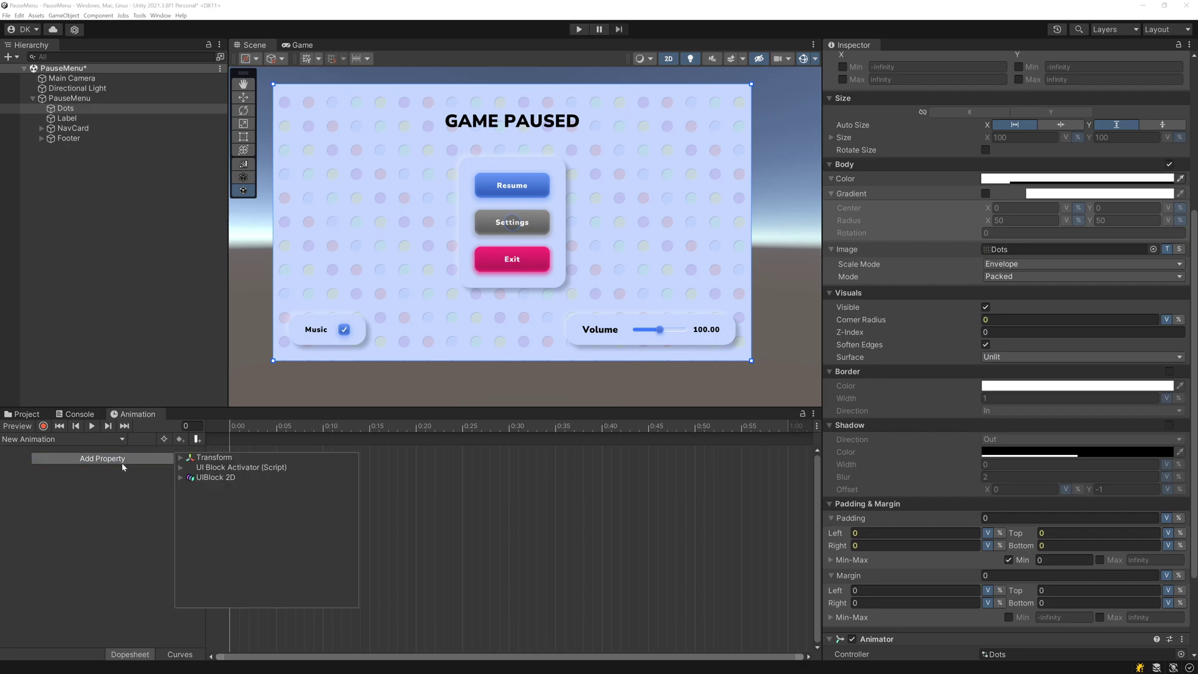
click(185, 480)
scroll(232, 518, down, 10)
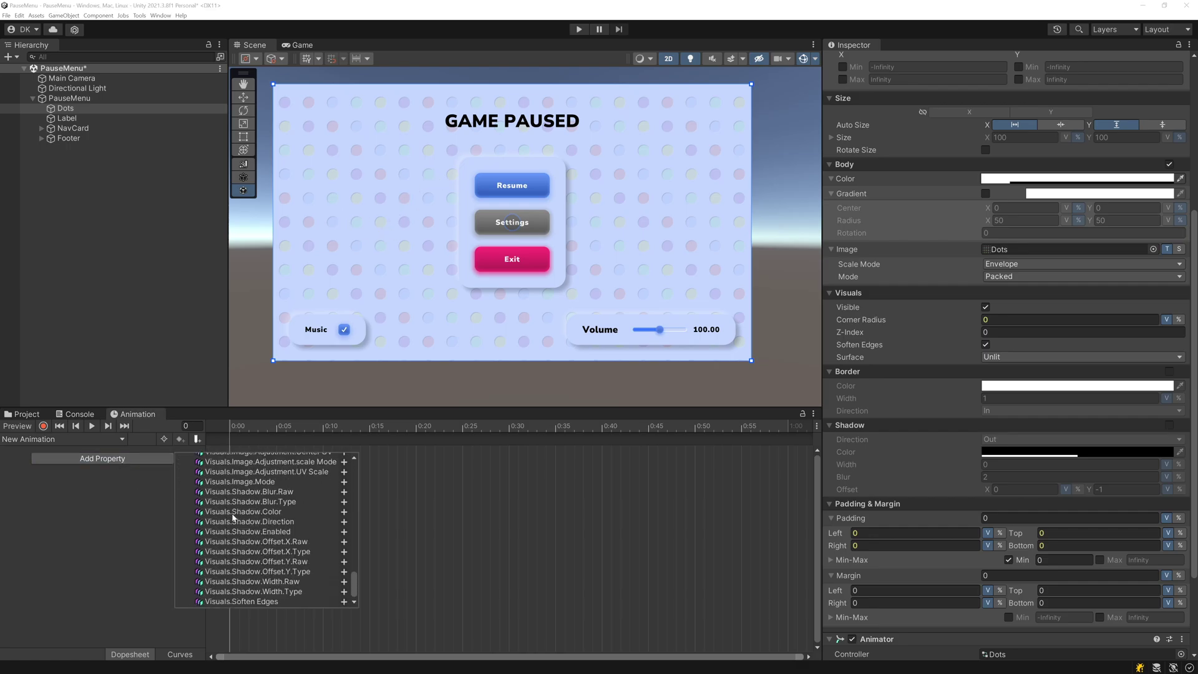
scroll(237, 521, up, 4)
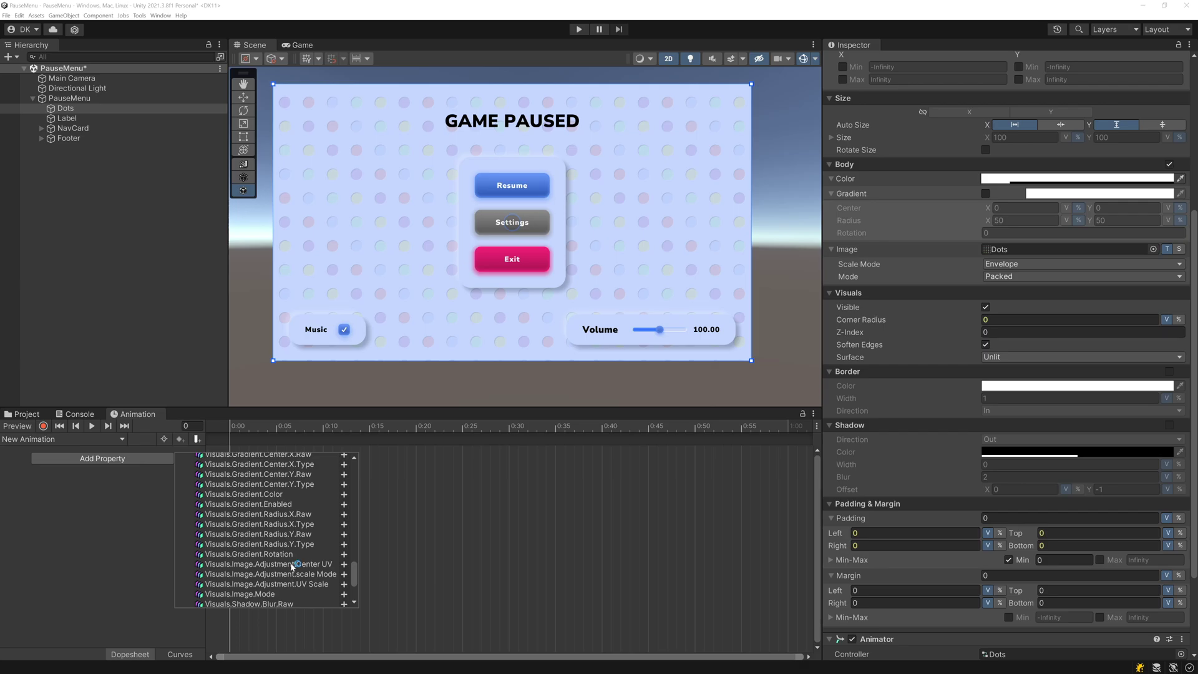
click(344, 564)
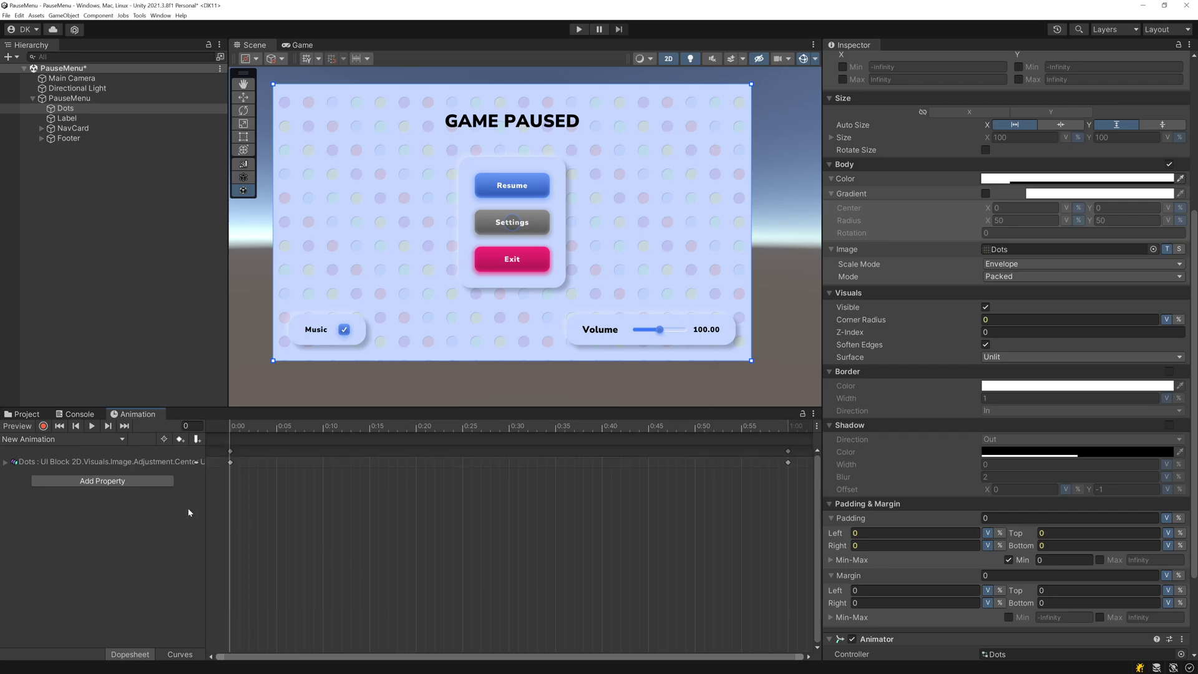
Set both Center UV values to -1 in the animation's first keyframe.
click(8, 463)
click(230, 452)
click(158, 473)
text(-1)
key(Tab)
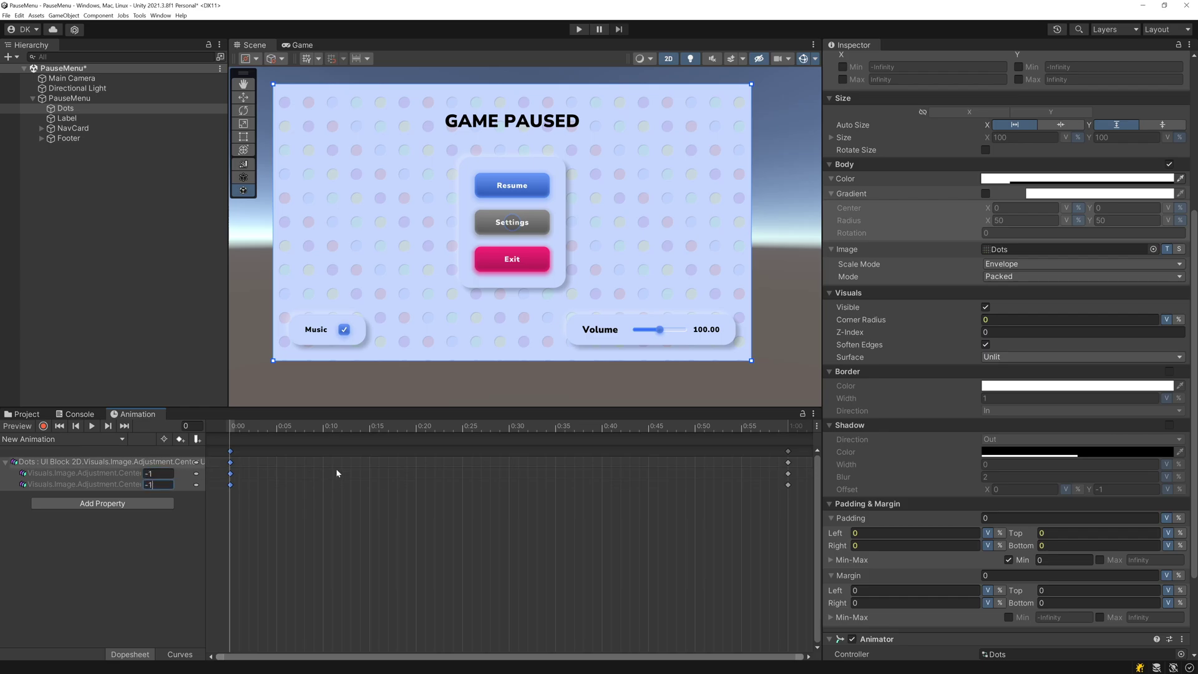
Set both Center UV values to 1 in a keyframe at frame 2398 and remove the keyframe at one second.
scroll(336, 469, down, 10)
scroll(329, 474, down, 10)
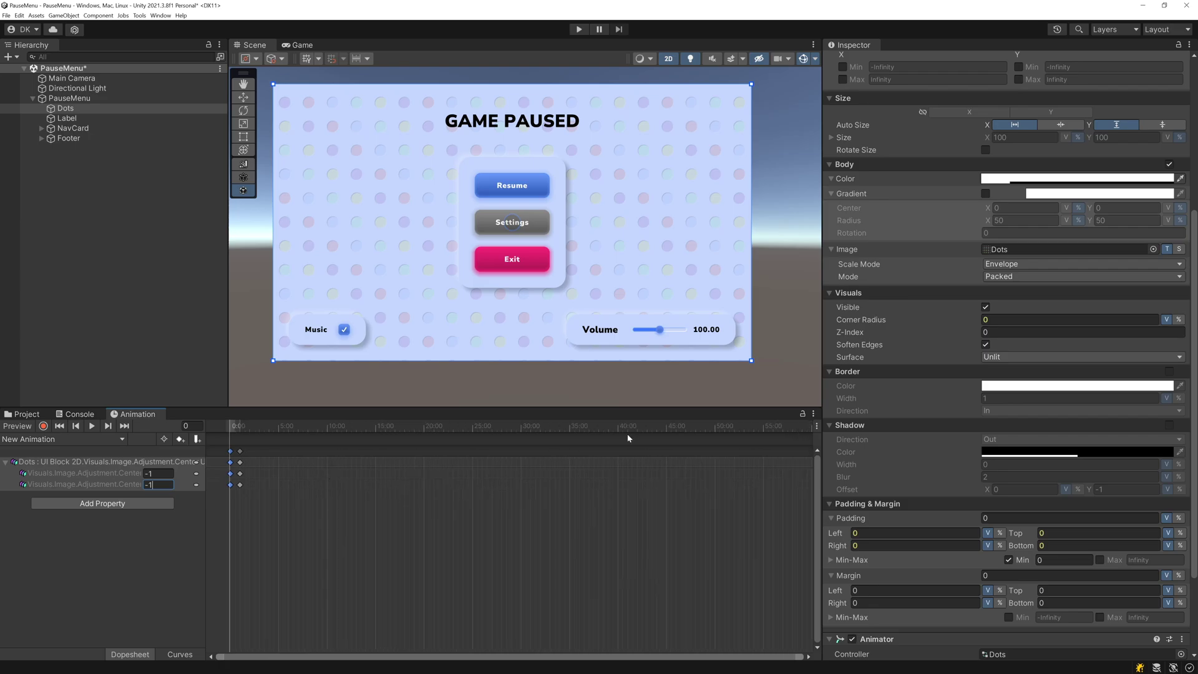
click(616, 425)
click(159, 473)
text(1)
key(Tab)
text(1)
click(241, 451)
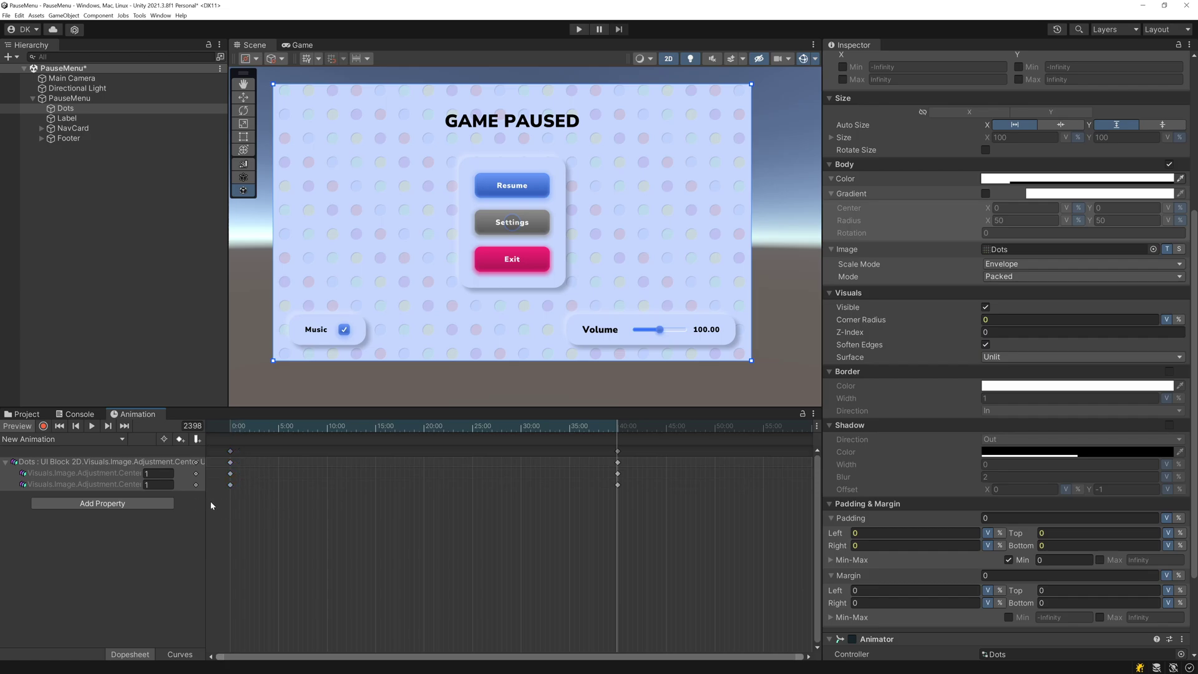
Make both tangents linear for all Center UV keyframes in the Curves view, and enter Play mode.
key(ctrl+a)
click(175, 654)
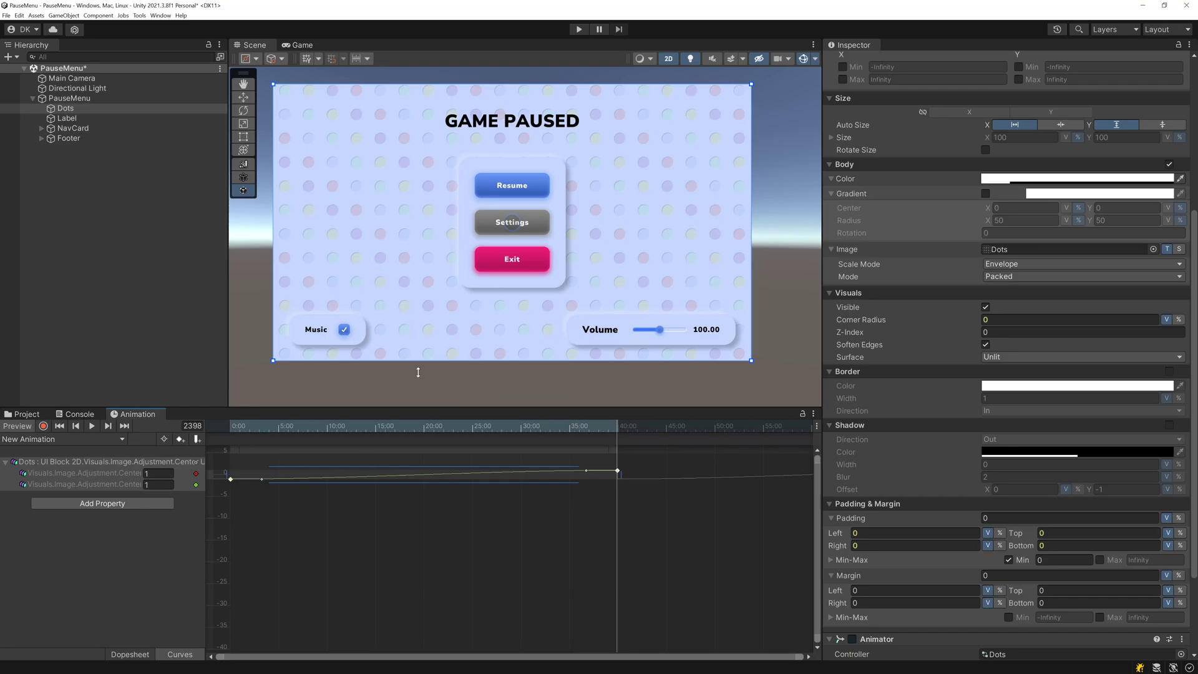
key(f)
right_click(788, 471)
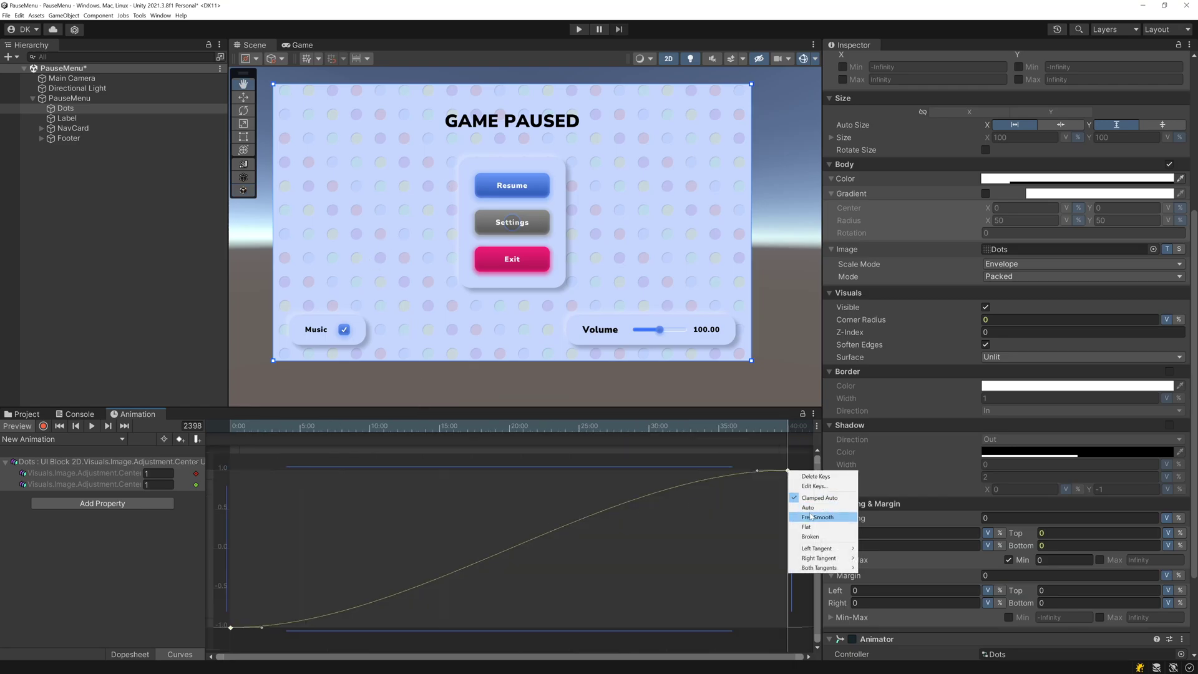
mouse_move(824, 565)
click(886, 578)
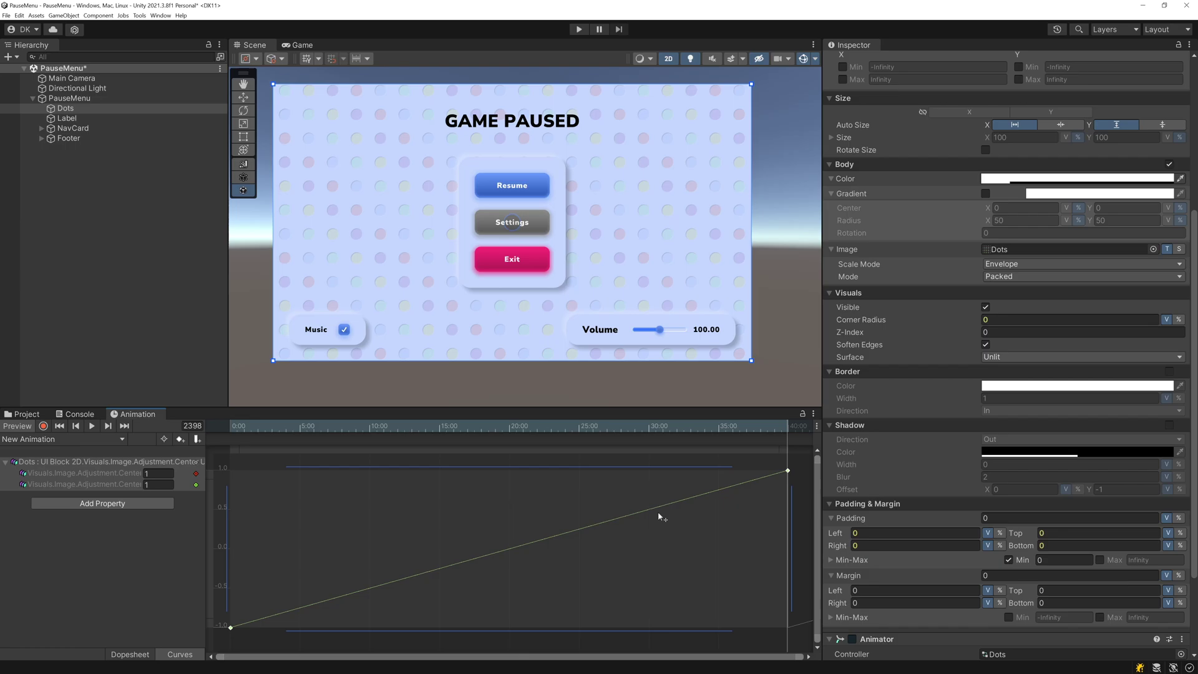
click(577, 30)
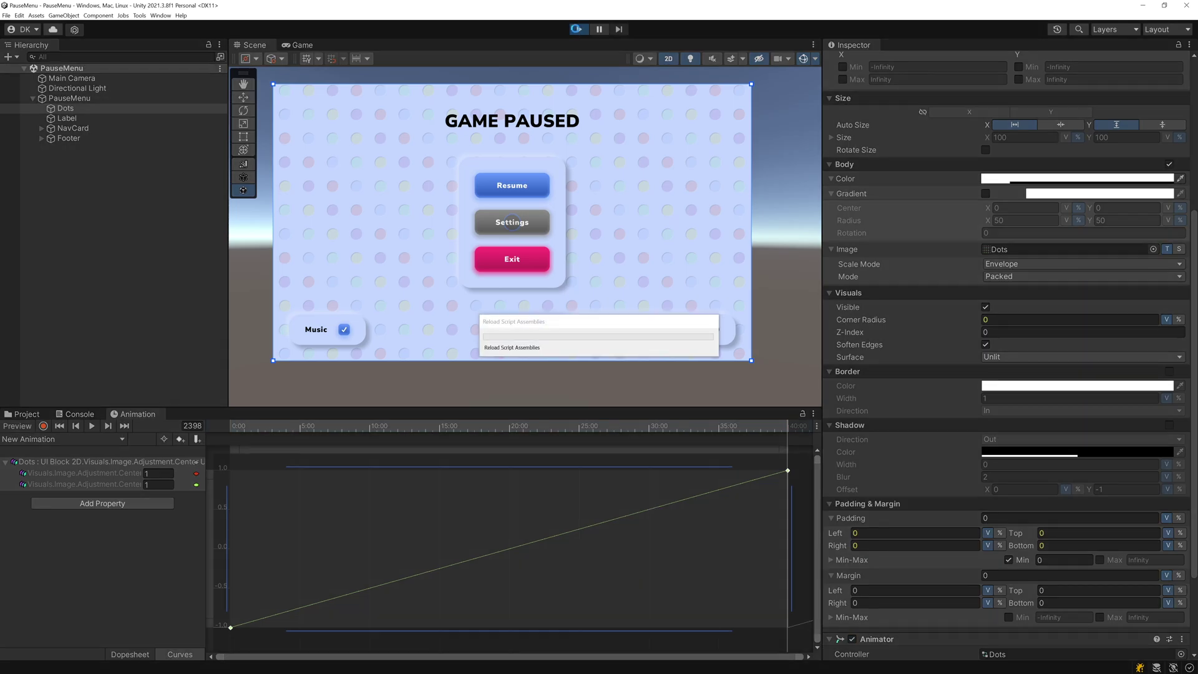